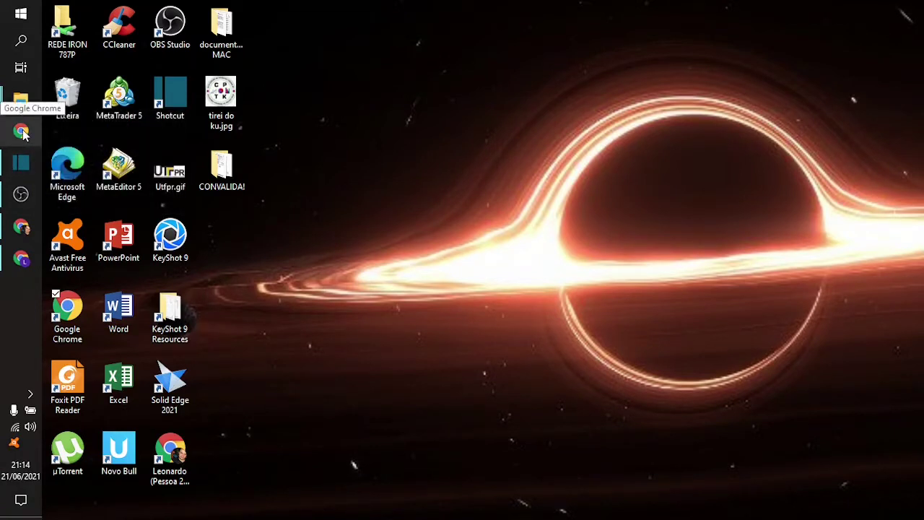
- Open the Adobe CS6 folder inside Documentos > PROGRAMAS > MasterCollection_CS6_LS4 > MasterCollection_CS6_LS4 in File Explorer
mouse_move(22, 206)
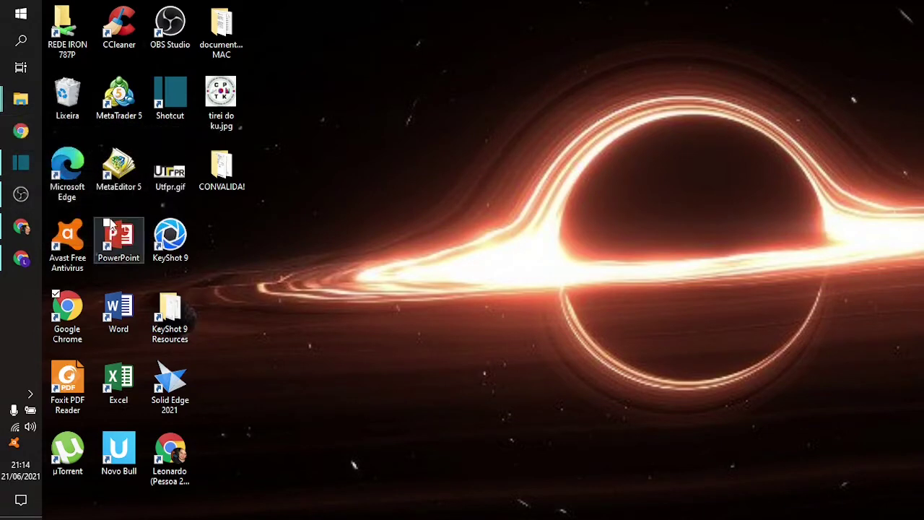
key("super+e")
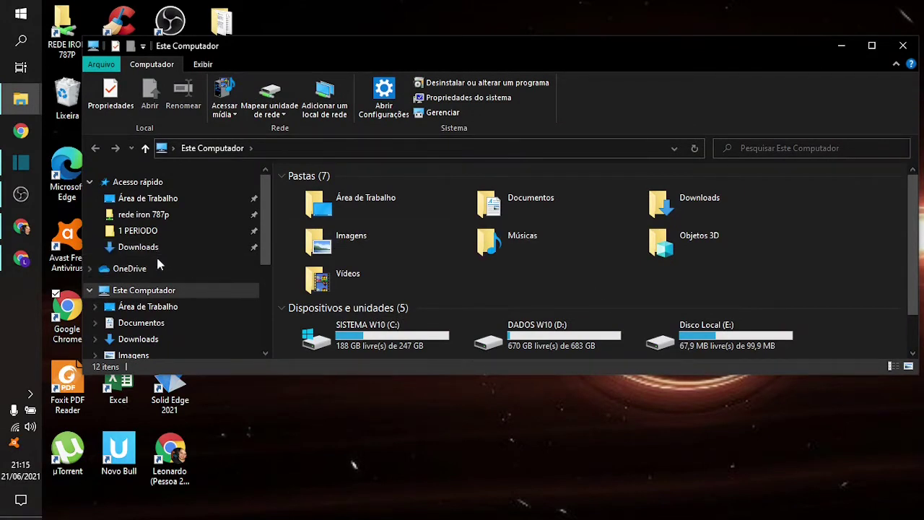
left_click(156, 326)
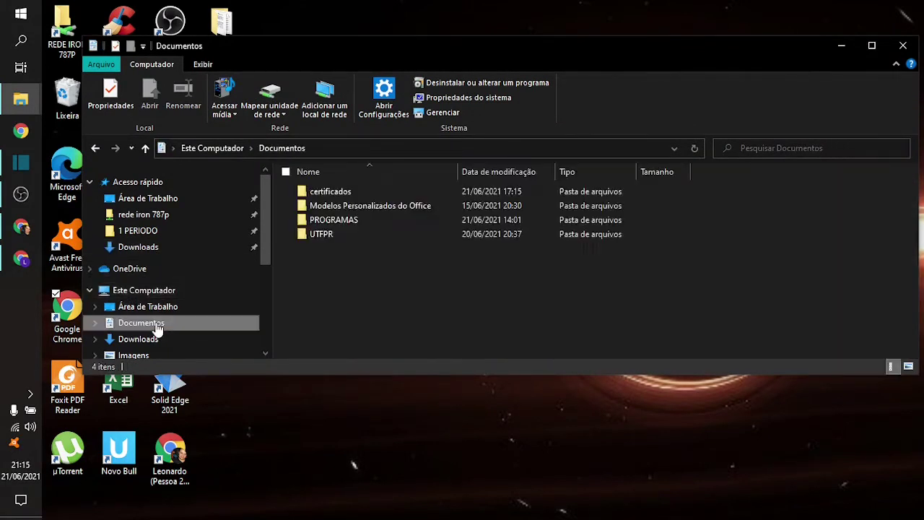
double_click(351, 221)
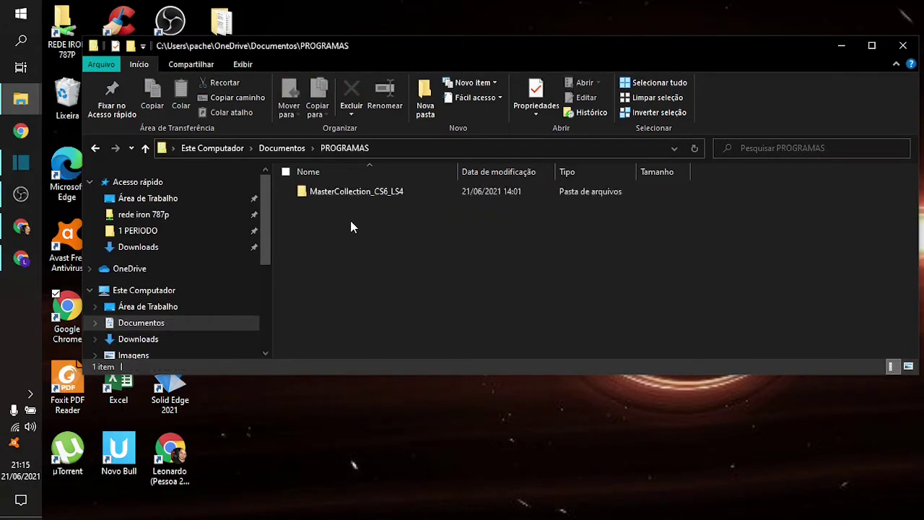
double_click(342, 192)
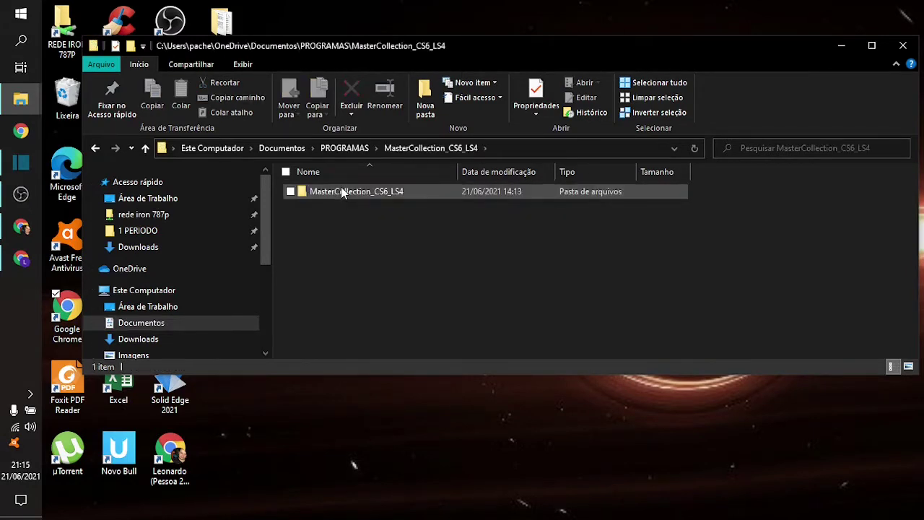
double_click(342, 192)
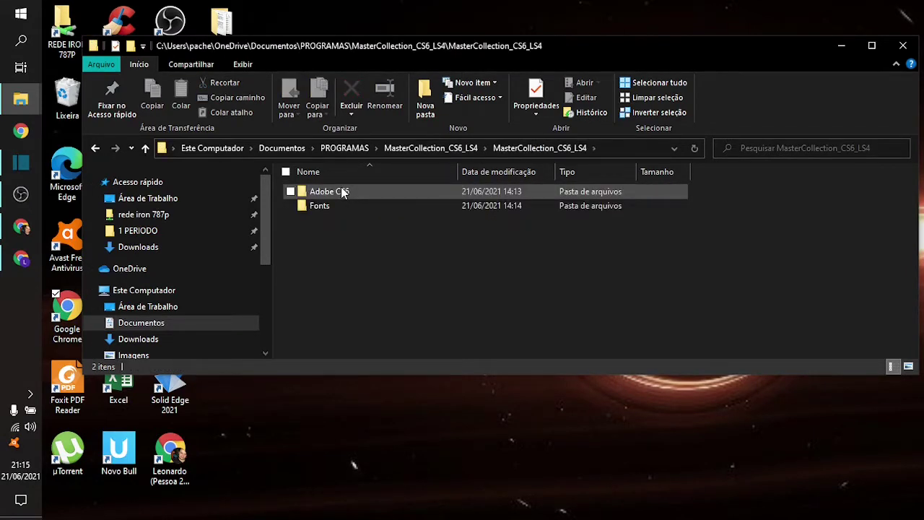
double_click(330, 192)
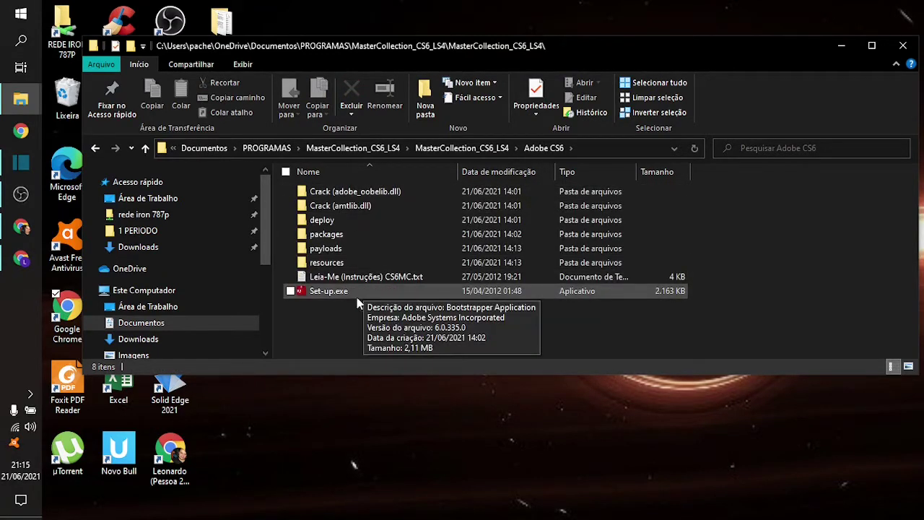
- Run Set-up.exe from the Adobe CS6 folder as administrator
double_click(320, 292)
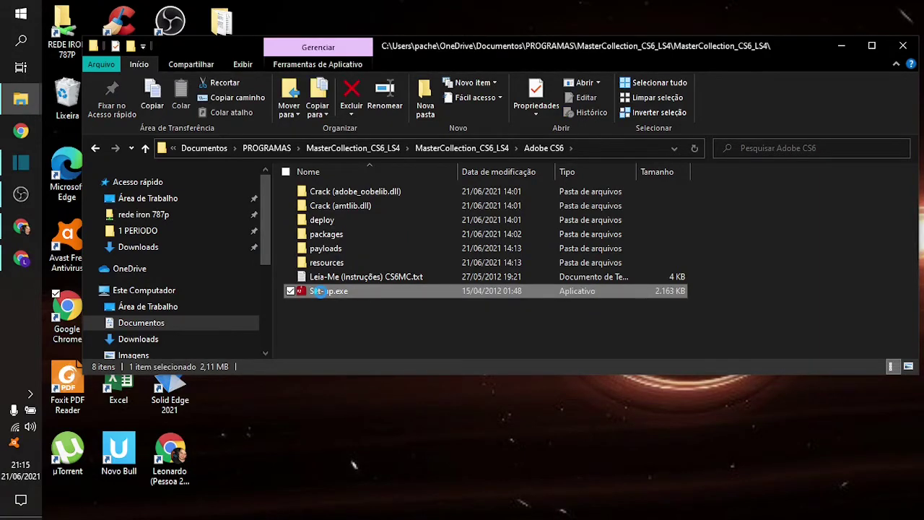
right_click(320, 291)
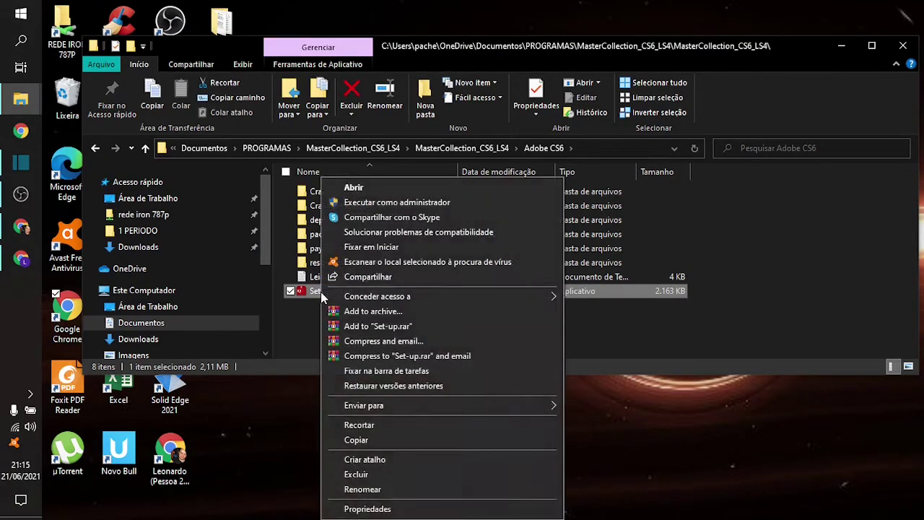
left_click(393, 203)
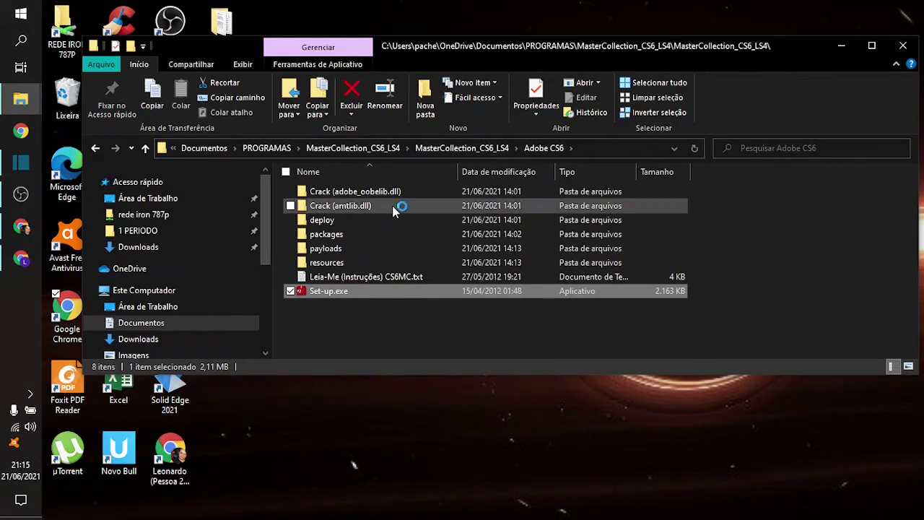
- Open Leia-Me (Instruções) CS6MC.txt and copy the serial number given in its installation instructions
left_click(373, 280)
double_click(373, 280)
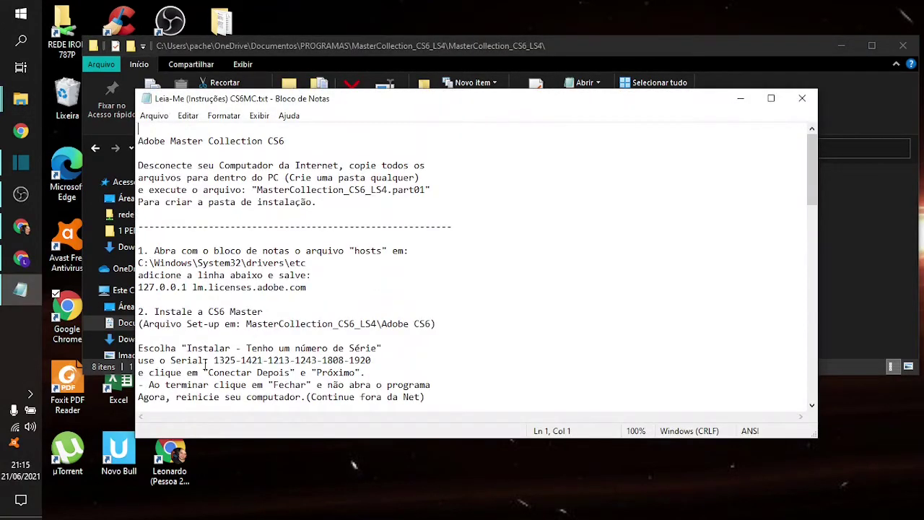
left_click_drag(215, 359, 374, 364)
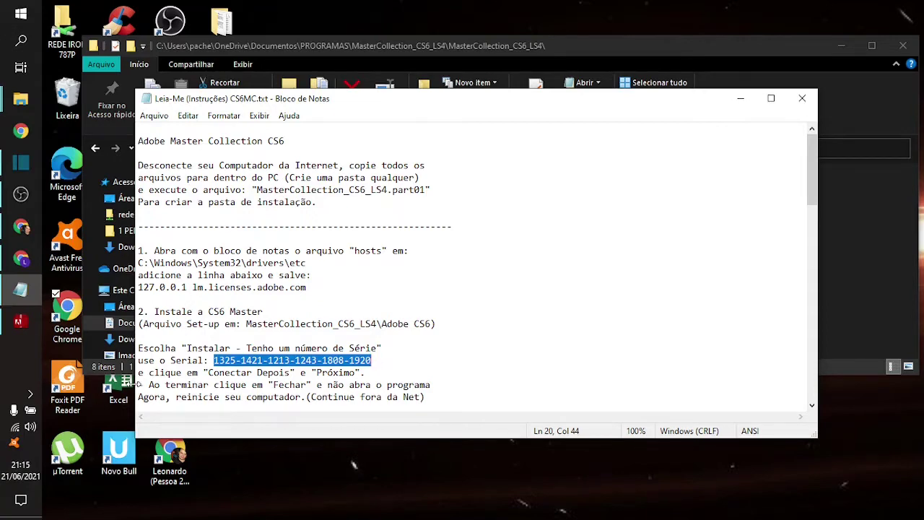
- Disconnect the computer from the current Wi-Fi network and return to the instructions file
left_click(14, 428)
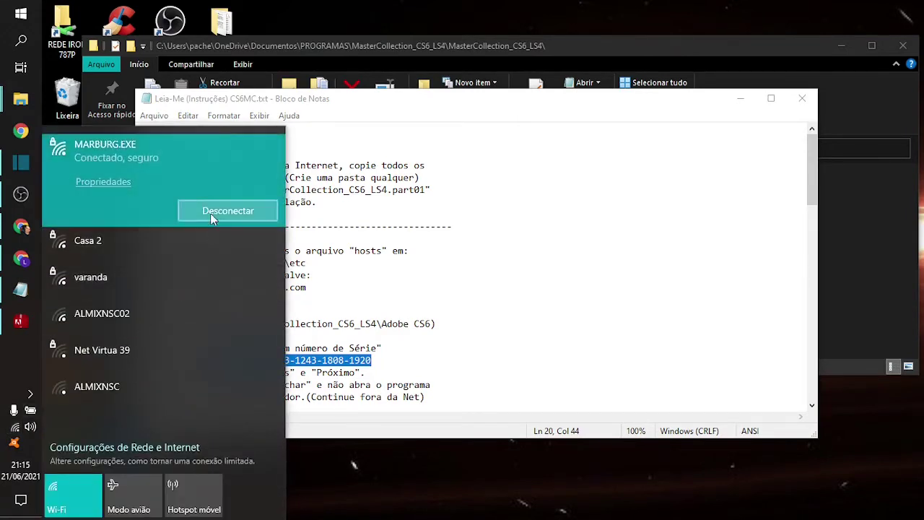
left_click(213, 216)
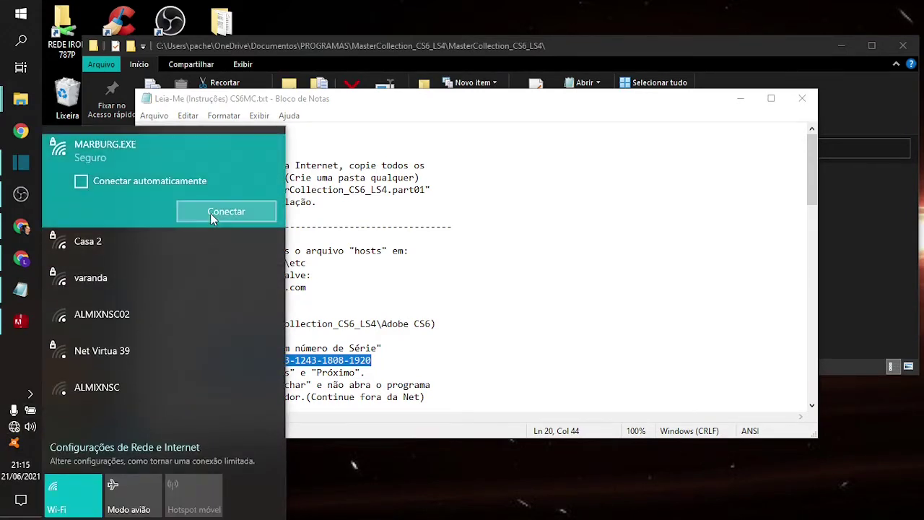
left_click(654, 342)
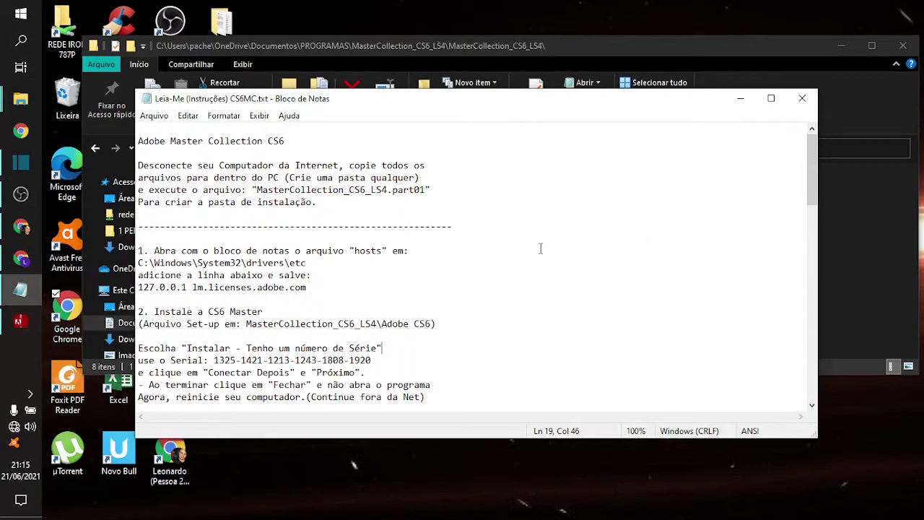
- In the CS6 Master Collection installer, choose to install with a serial number and accept the Adobe licence agreement
left_click(19, 320)
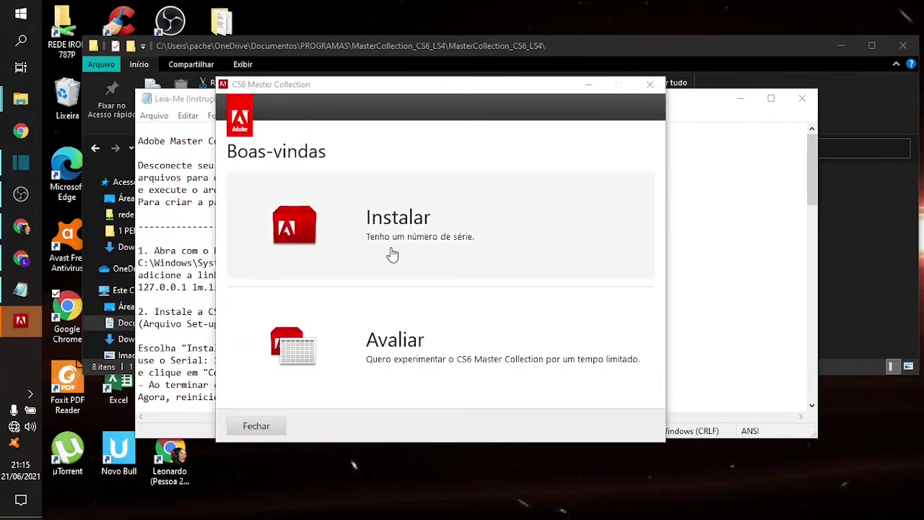
left_click(389, 248)
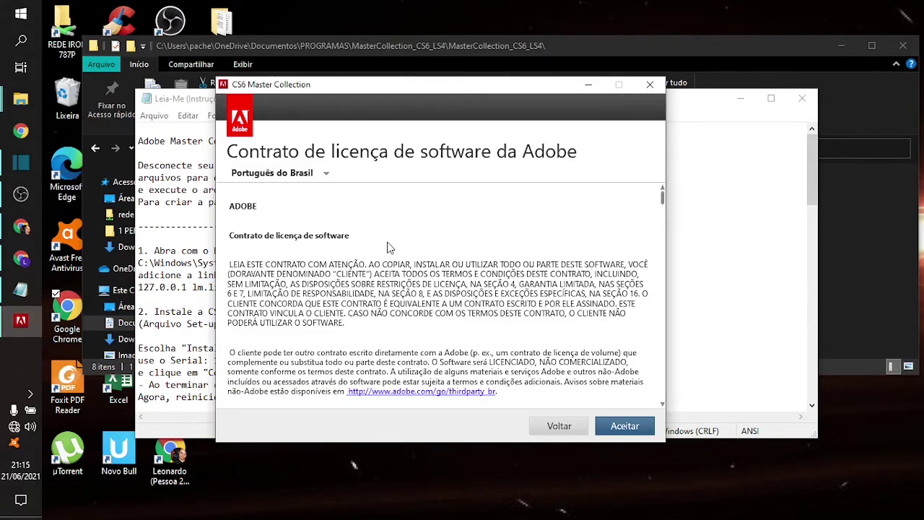
left_click(632, 425)
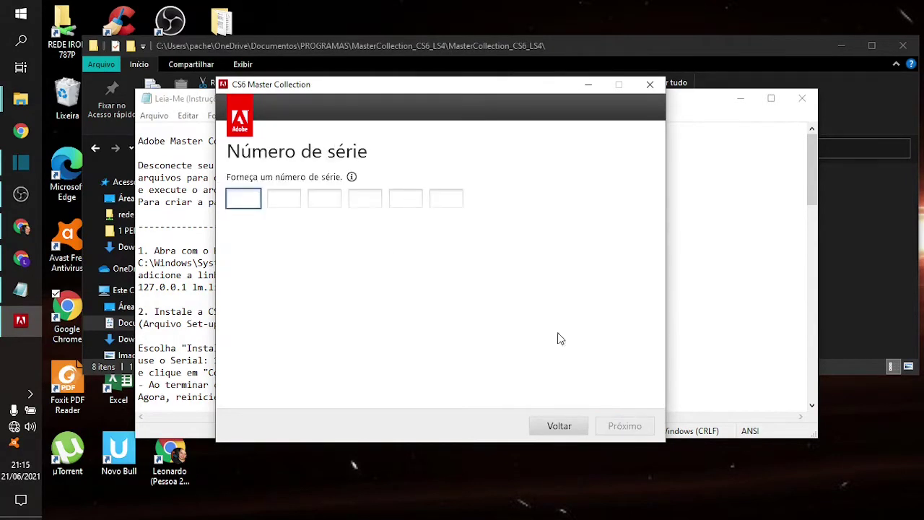
- Paste the serial number, compare it with the instructions file, and continue by choosing to connect to the internet later
key("ctrl+v")
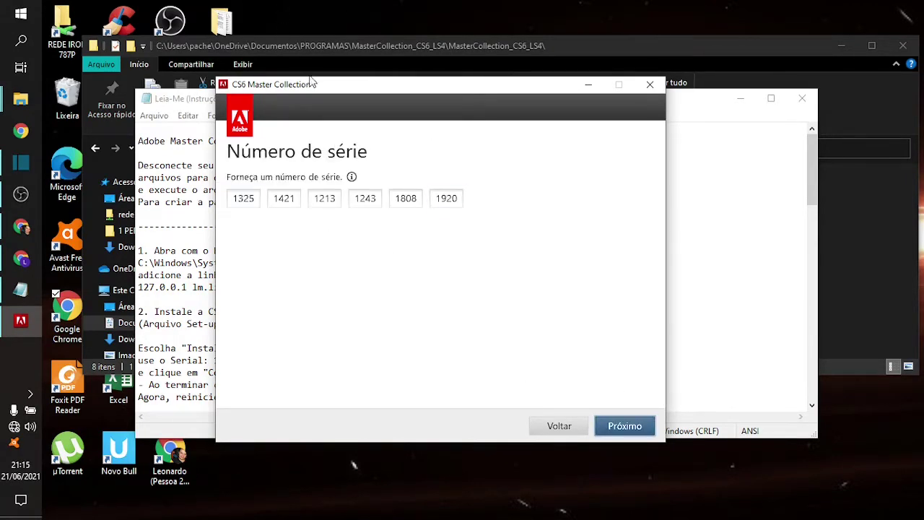
left_click_drag(326, 85, 518, 128)
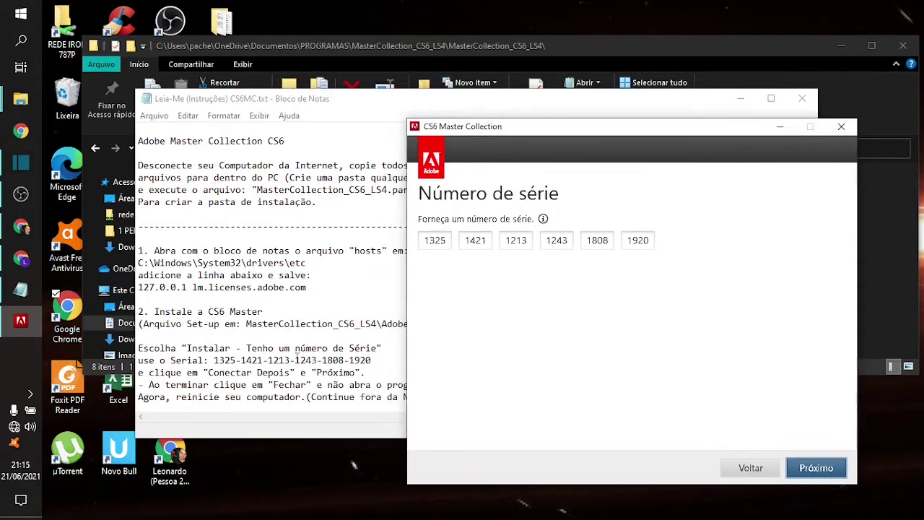
left_click(188, 360)
left_click_drag(294, 360, 371, 360)
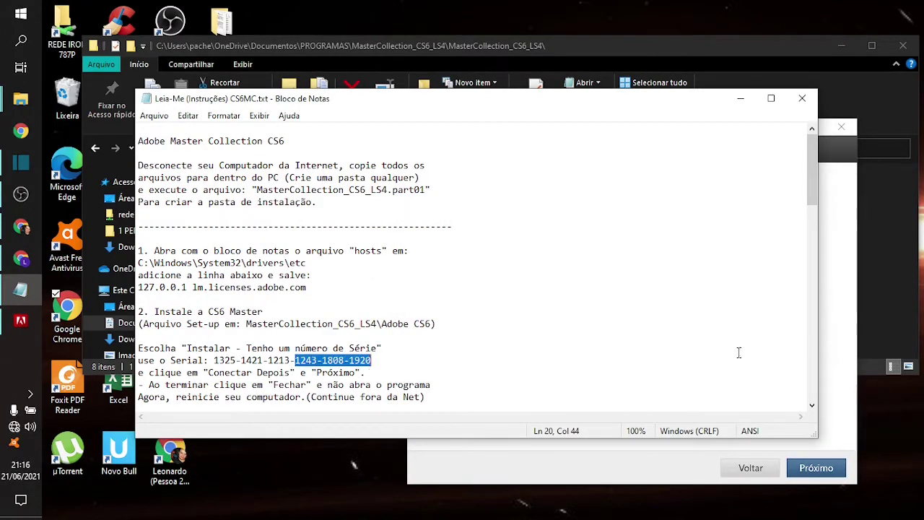
left_click(836, 339)
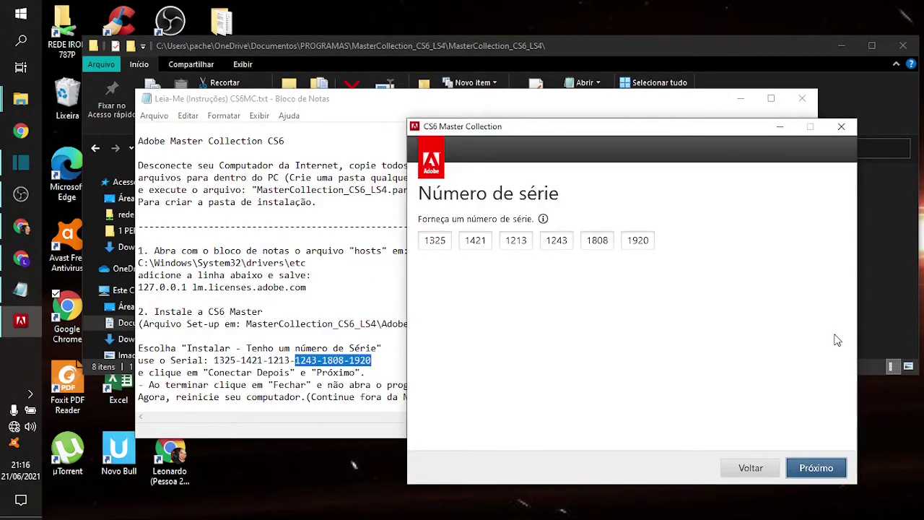
left_click(814, 471)
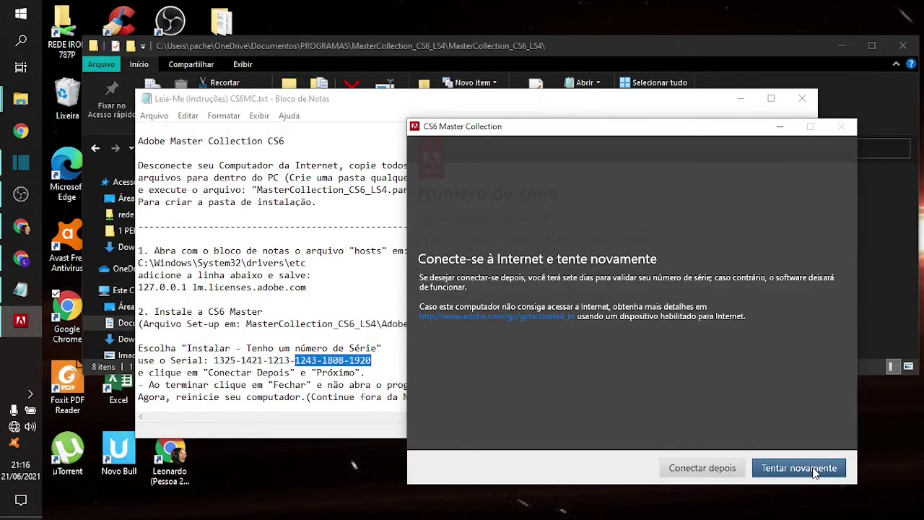
left_click(701, 467)
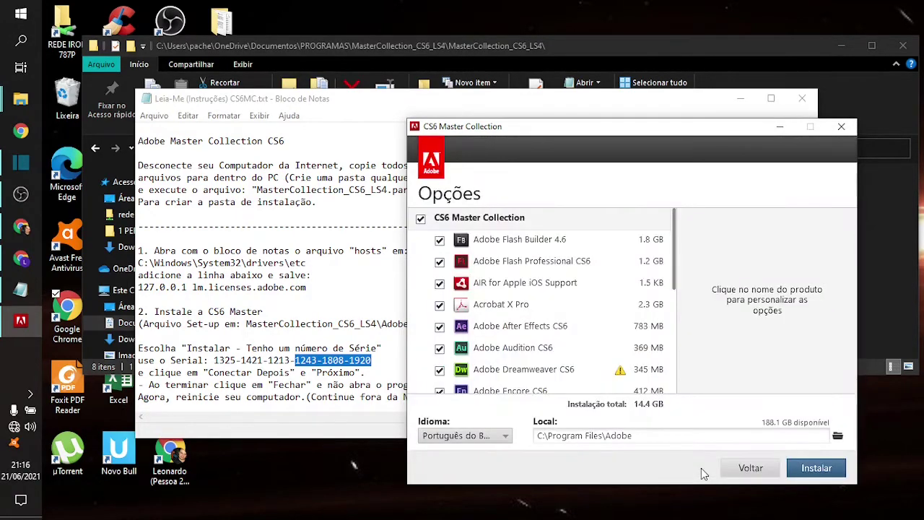
- Deselect all CS6 Master Collection products, select only Acrobat X Pro, and start the installation
left_click(421, 218)
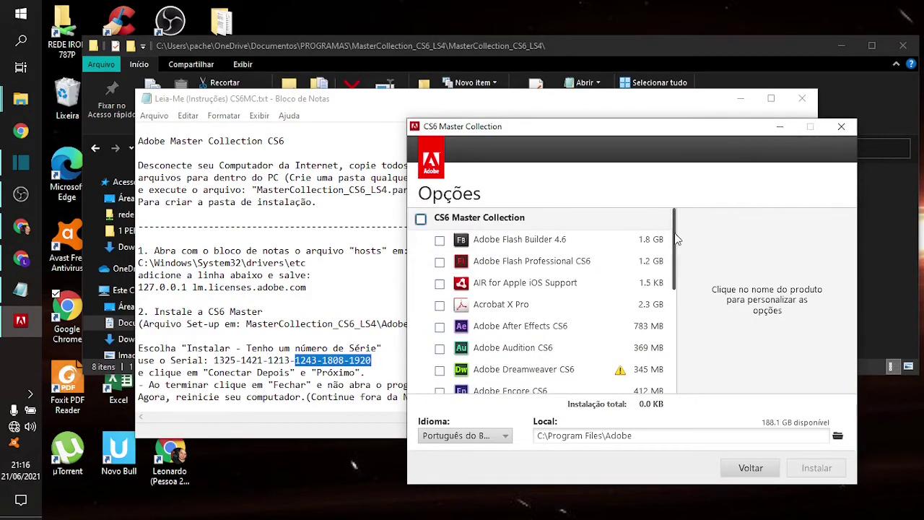
left_click_drag(674, 243, 672, 264)
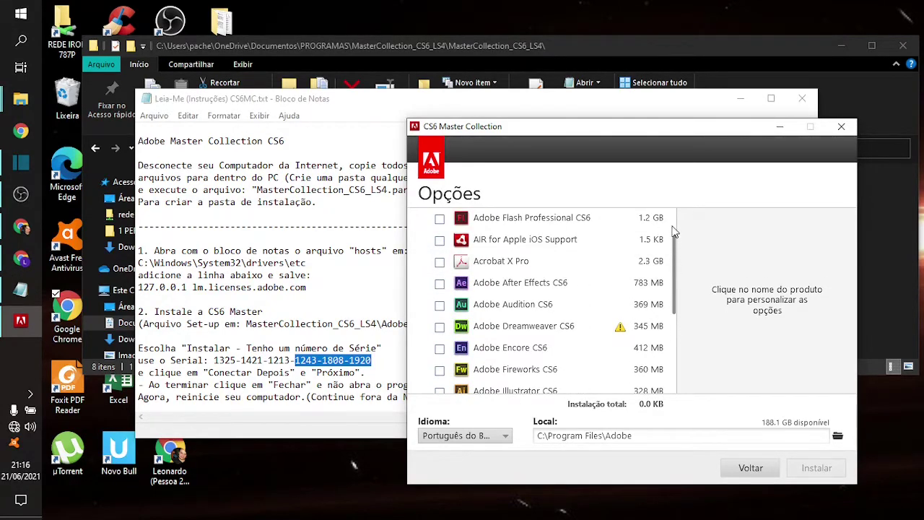
left_click(446, 267)
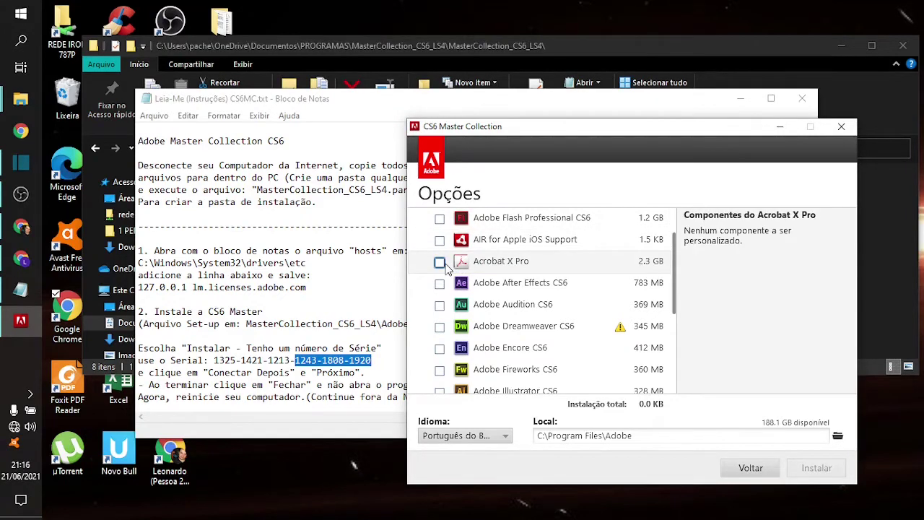
left_click(439, 264)
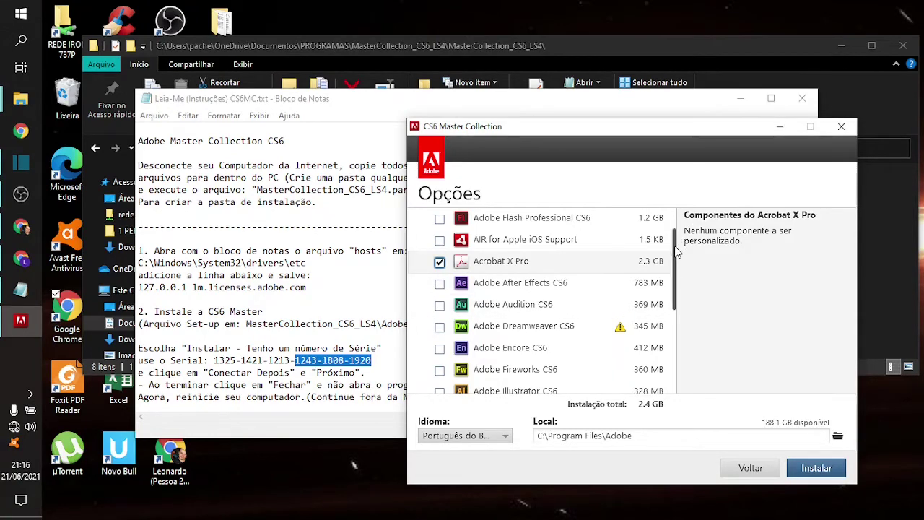
left_click_drag(676, 251, 673, 221)
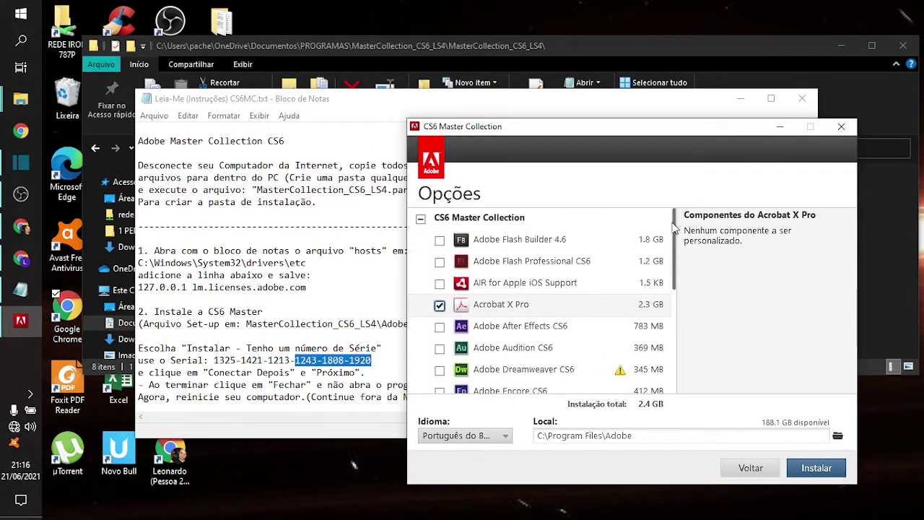
left_click(815, 469)
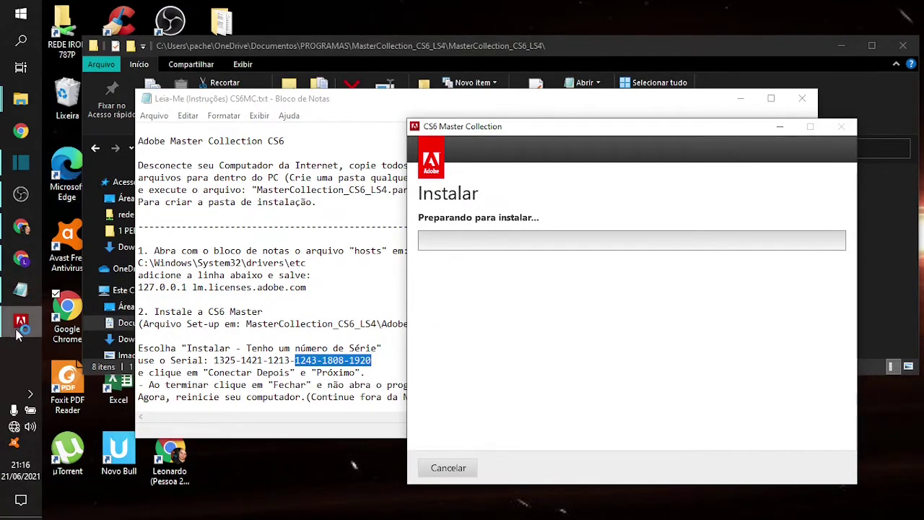
- Switch to OBS and pause the screen recording during the installation, then resume it
left_click(20, 194)
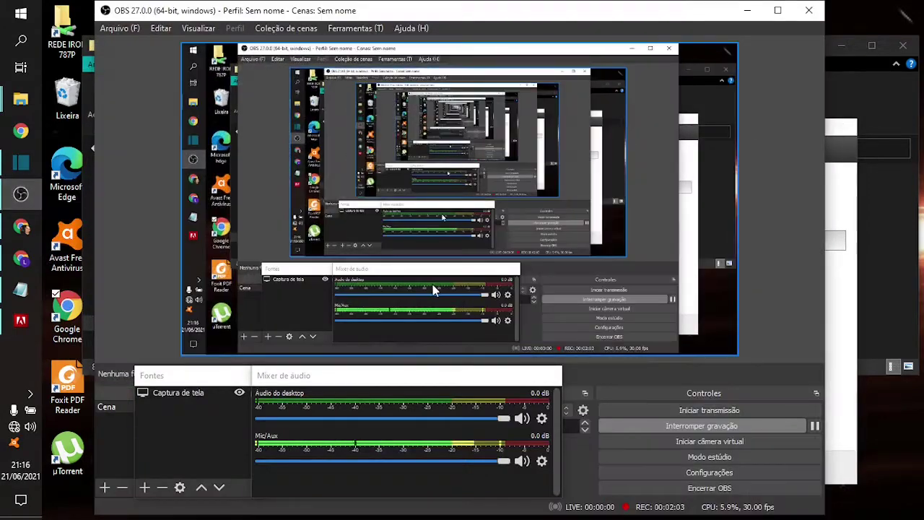
left_click(814, 425)
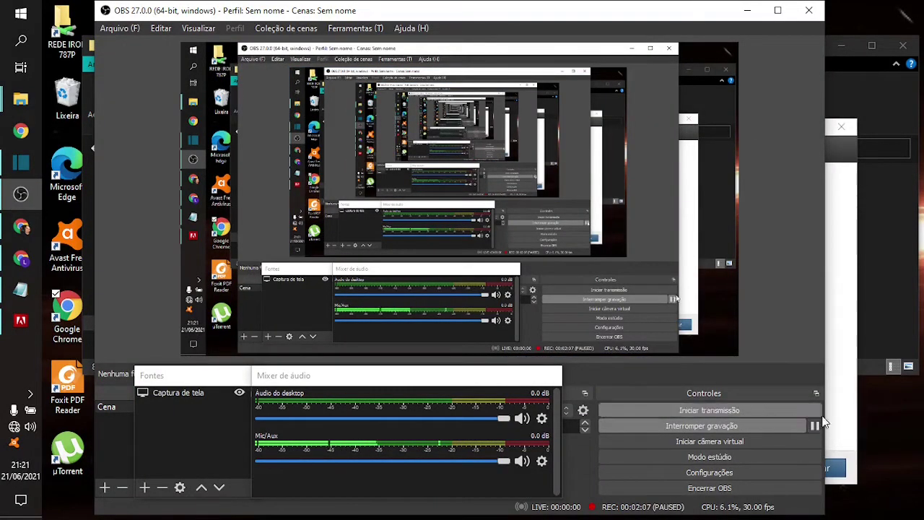
left_click(814, 425)
- Close the finished CS6 Master Collection installer and return to the Leia-Me file to read the post-installation instructions
left_click(844, 373)
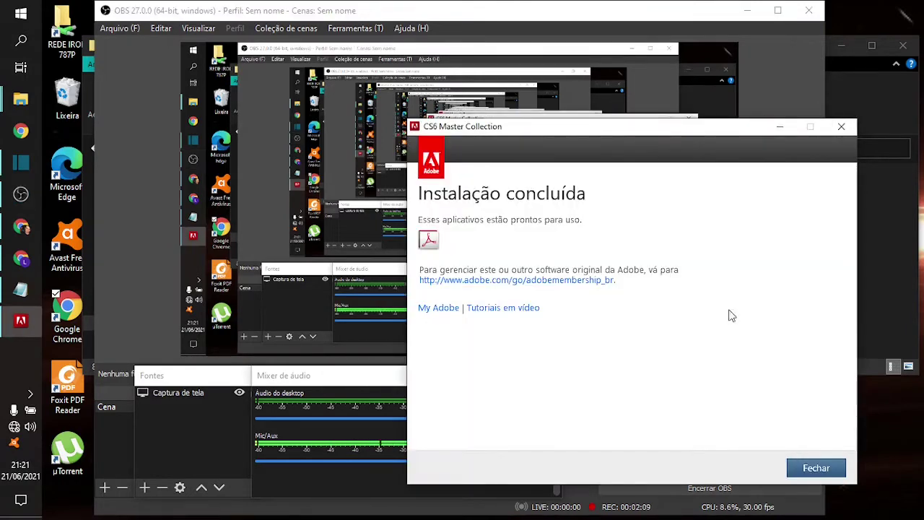
left_click(818, 470)
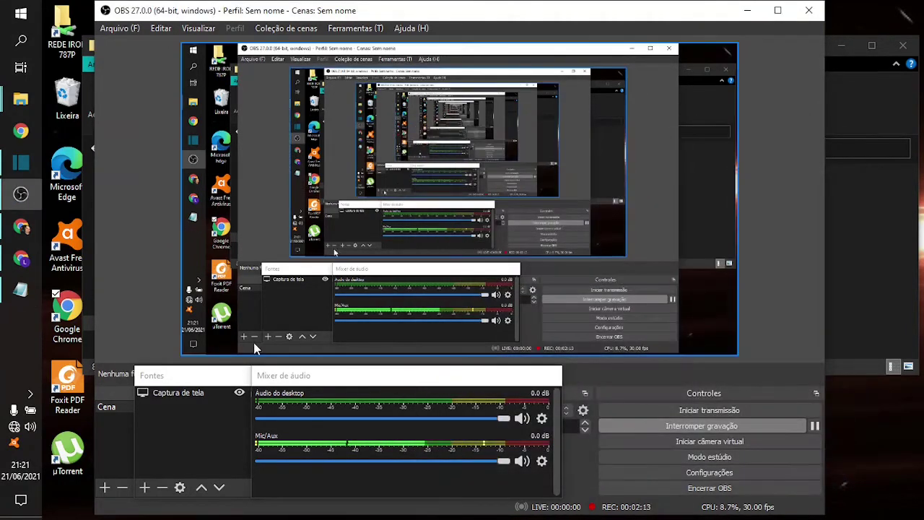
left_click(15, 299)
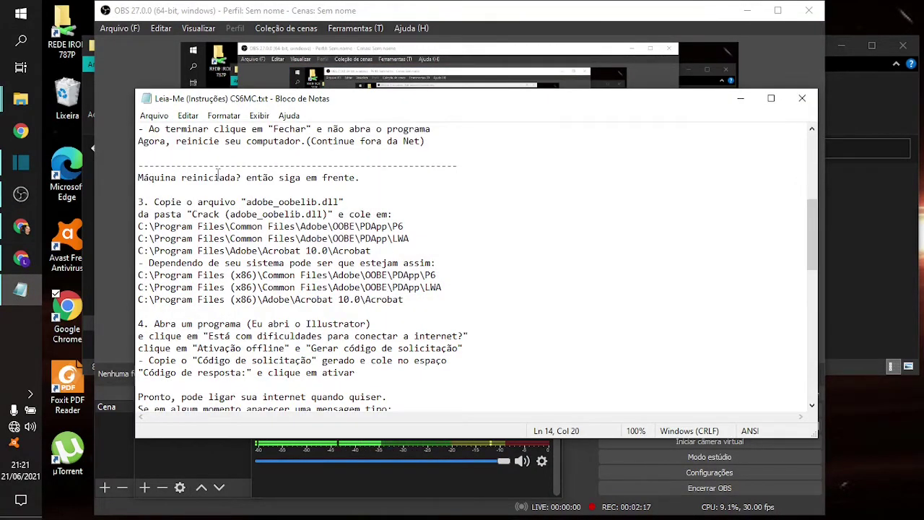
- Show the desktop and check the installed Adobe Acrobat X Pro shortcut and the computer's Wi-Fi connection status
left_click(20, 194)
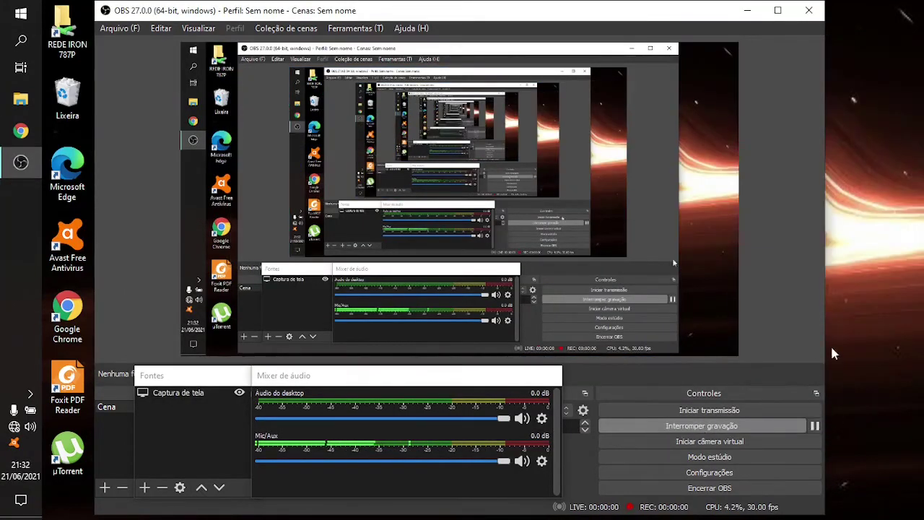
left_click(885, 282)
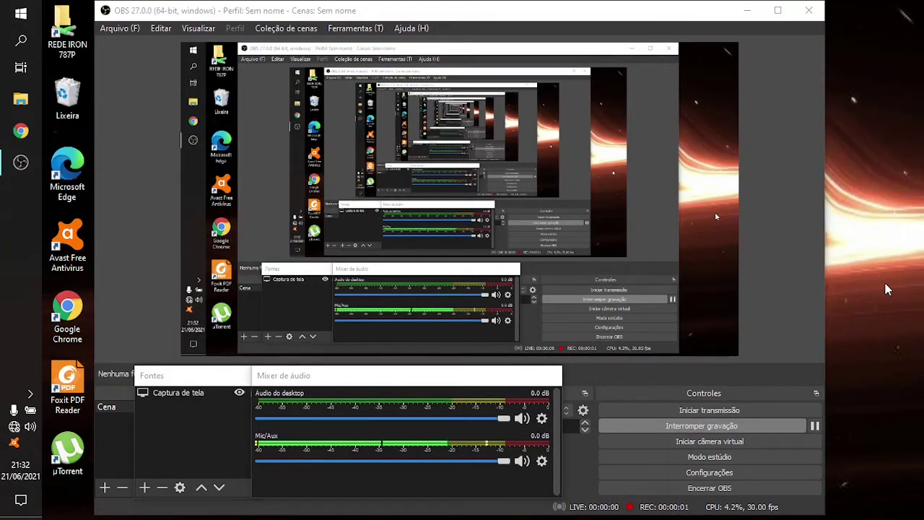
key("super+d")
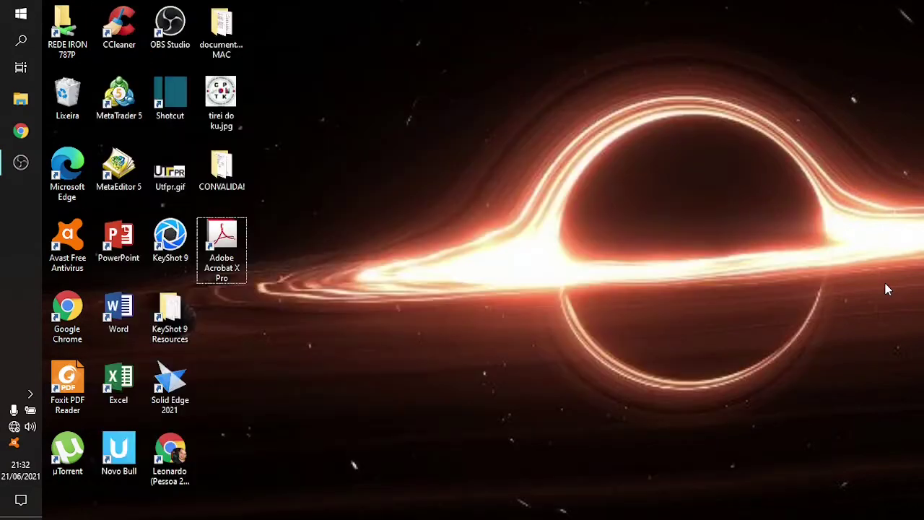
left_click(210, 247)
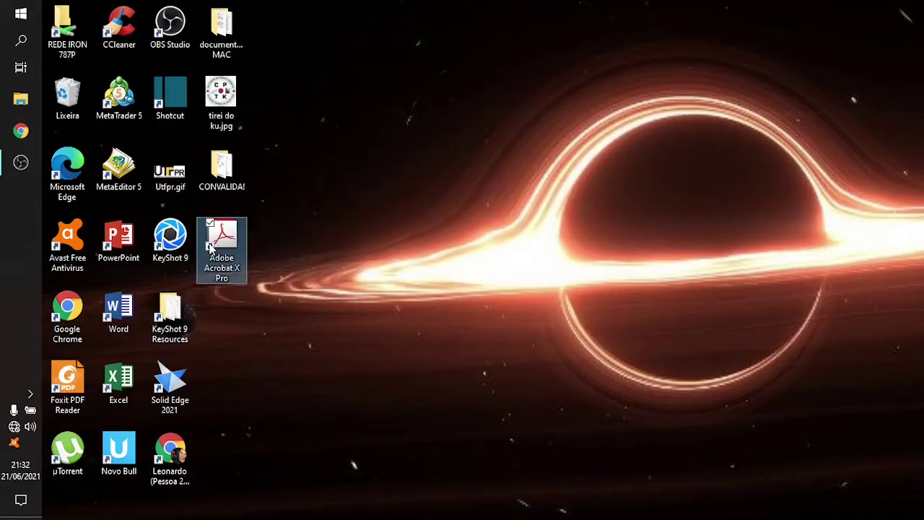
left_click(14, 426)
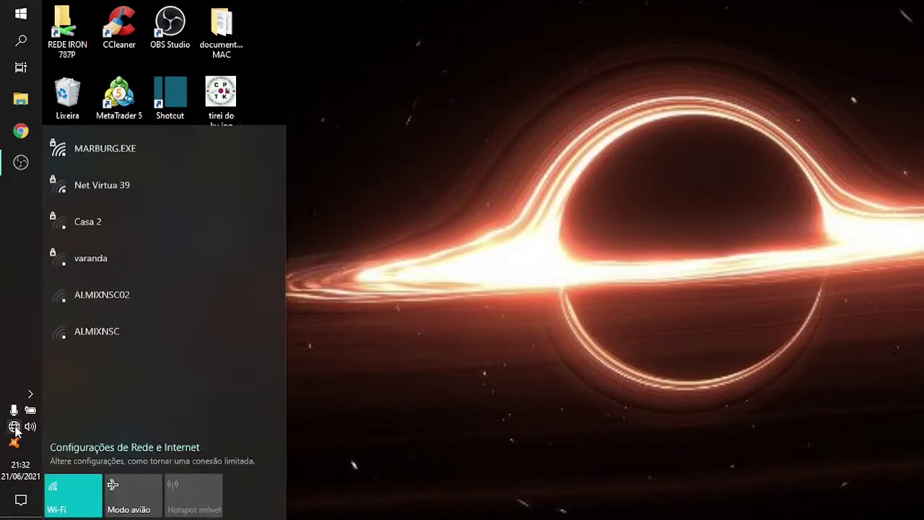
left_click(338, 286)
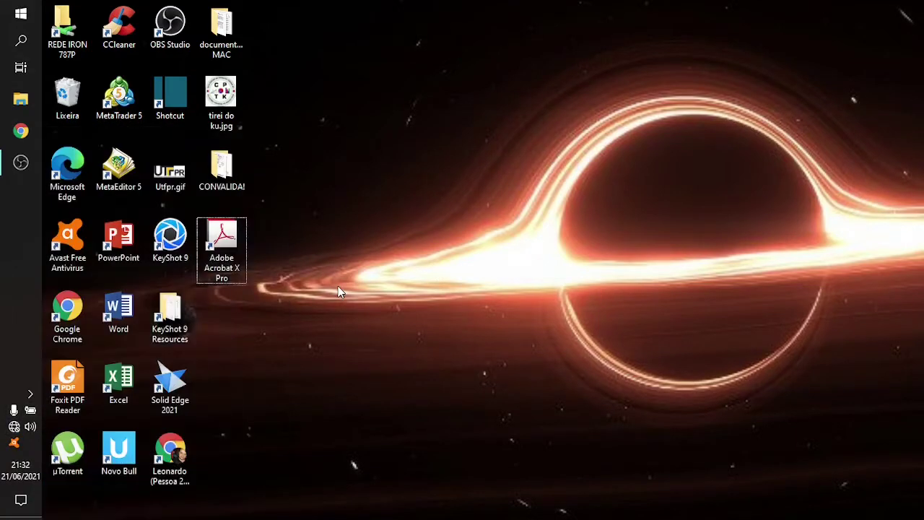
- Search for Notepad, run it as administrator, and bring up its dialog for opening a file
left_click(8, 115)
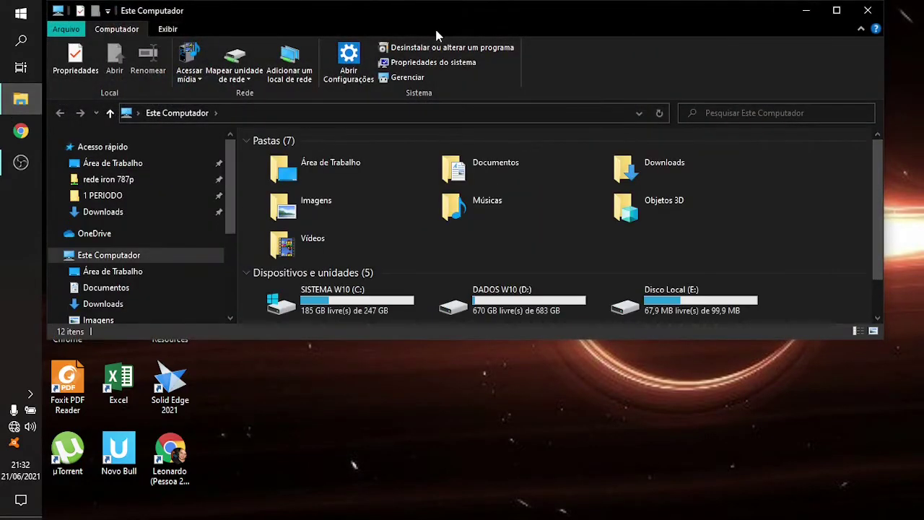
left_click(806, 10)
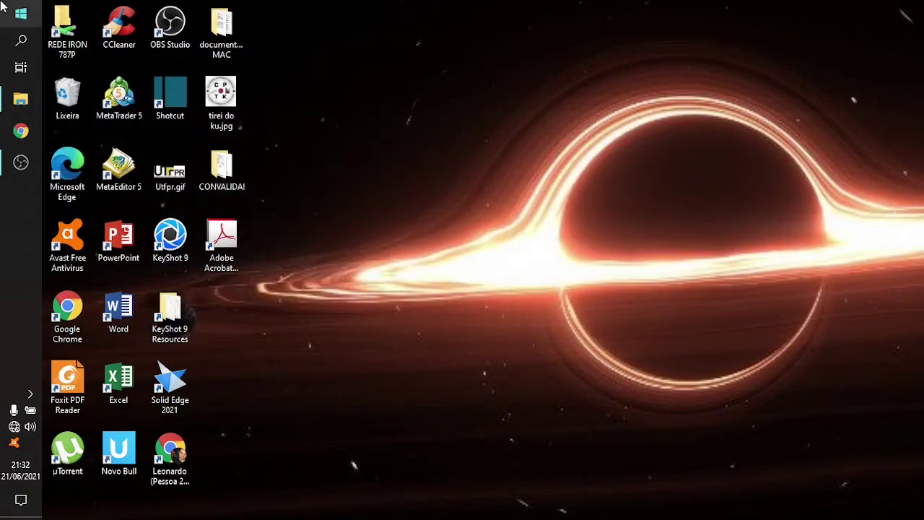
left_click(20, 15)
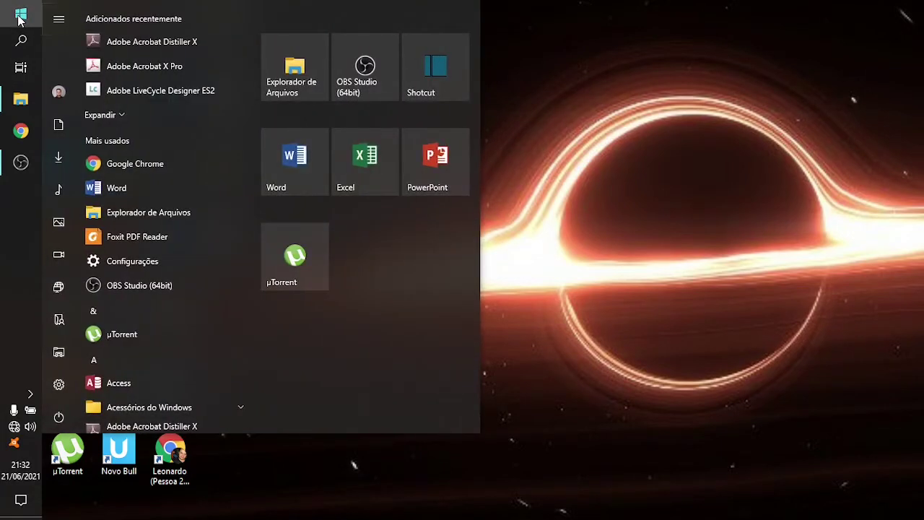
type("notepad")
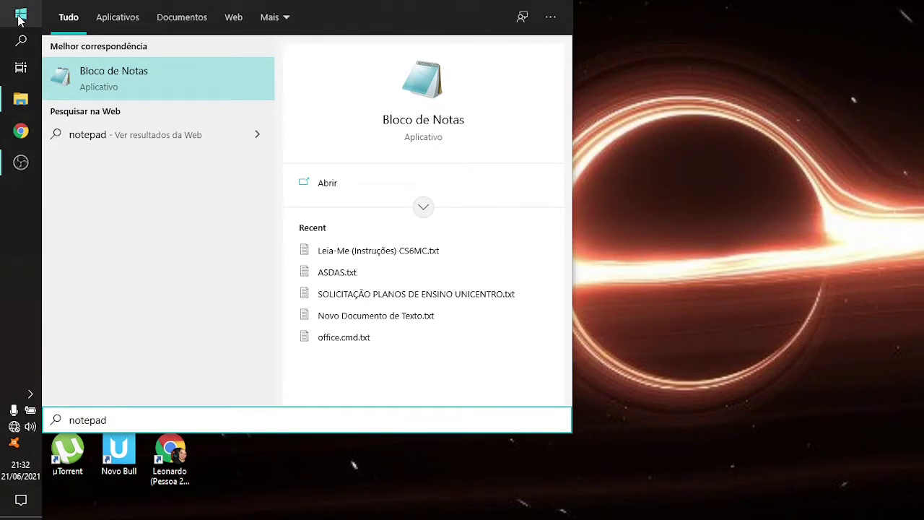
right_click(174, 95)
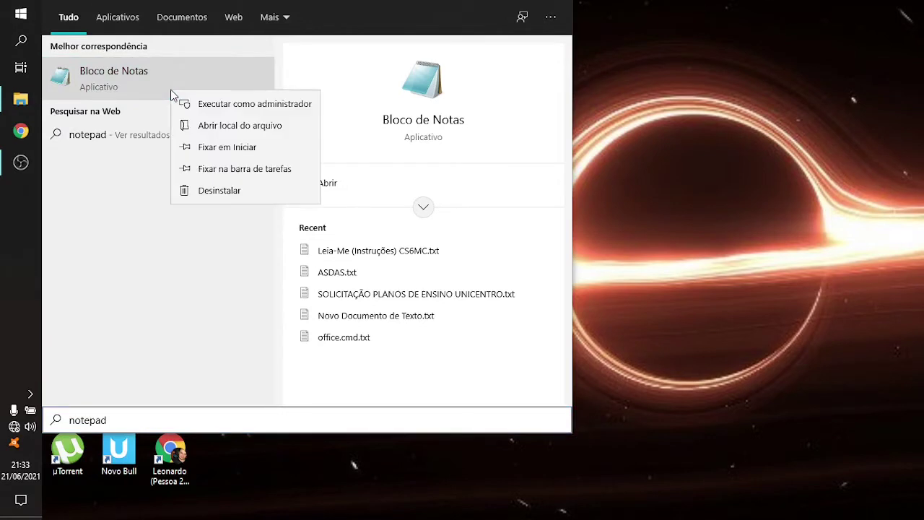
left_click(221, 107)
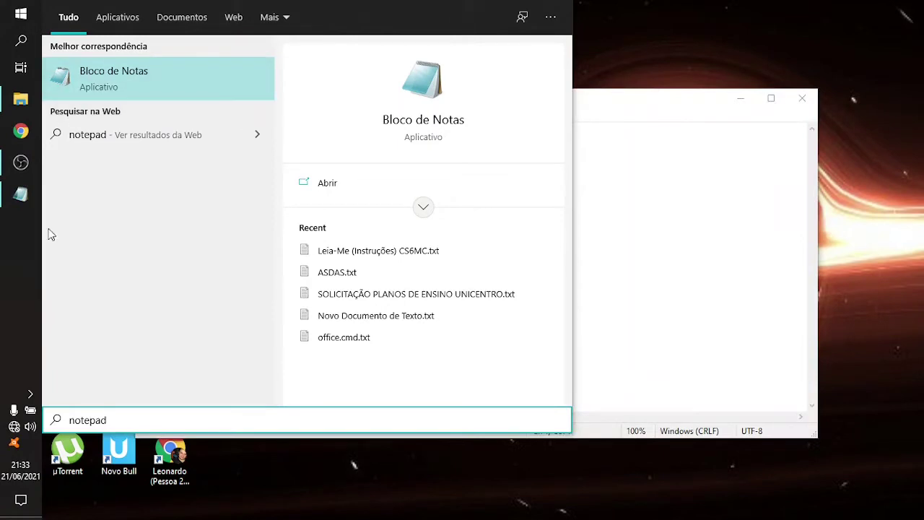
left_click(20, 194)
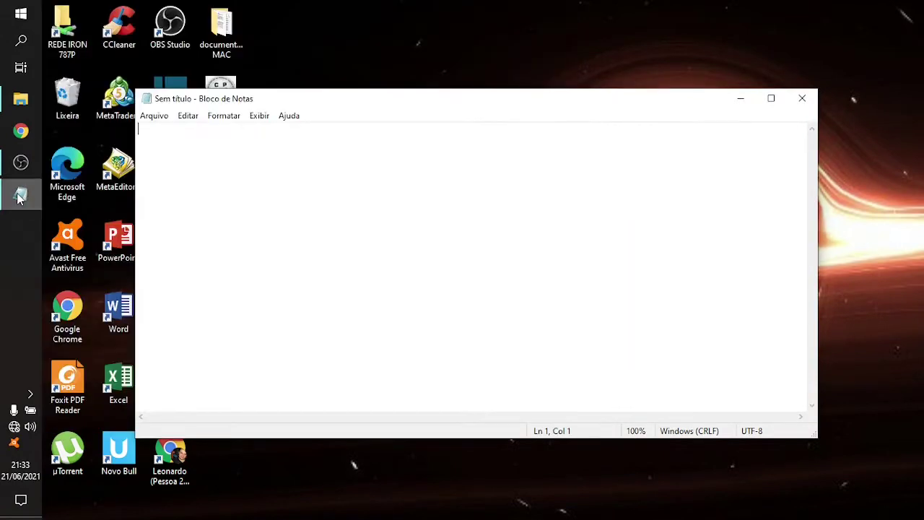
left_click(161, 117)
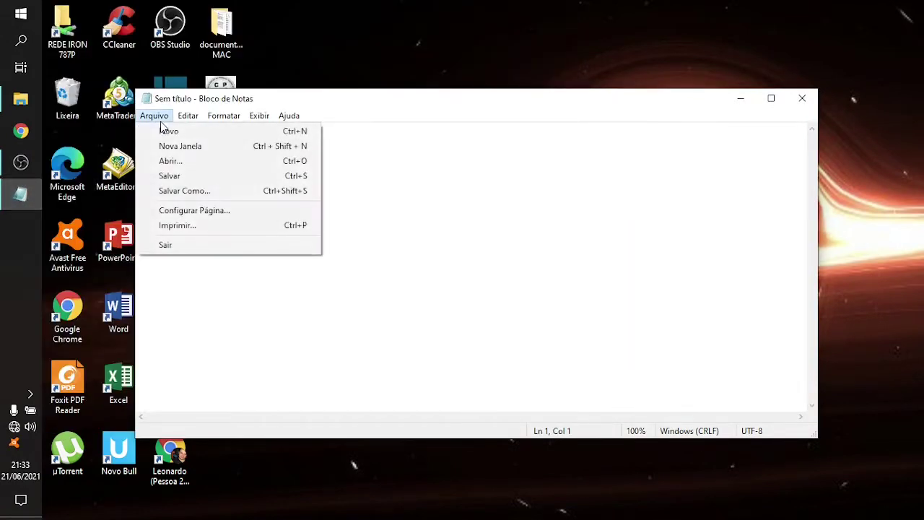
left_click(170, 161)
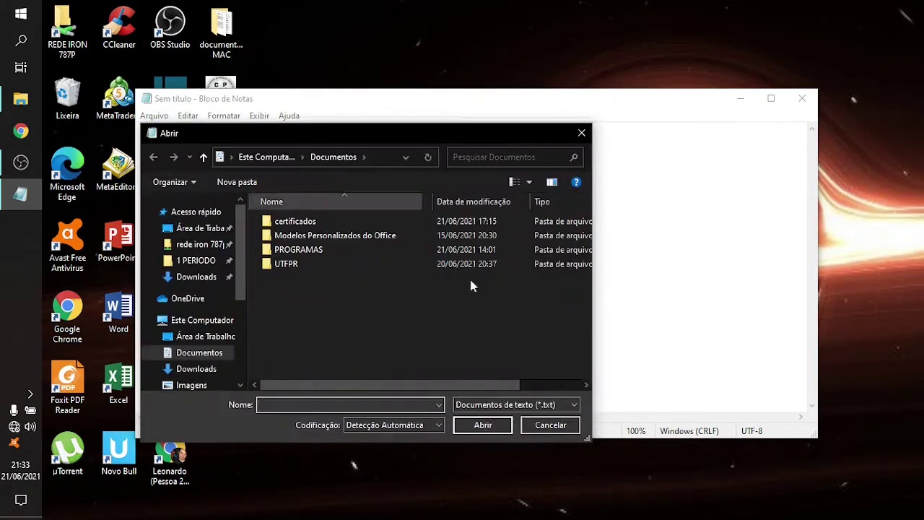
- Switch to File Explorer and open Leia-Me (Instruções) CS6MC.txt from the Adobe CS6 folder under Documentos, PROGRAMAS, MasterCollection_CS6_LS4
left_click(22, 107)
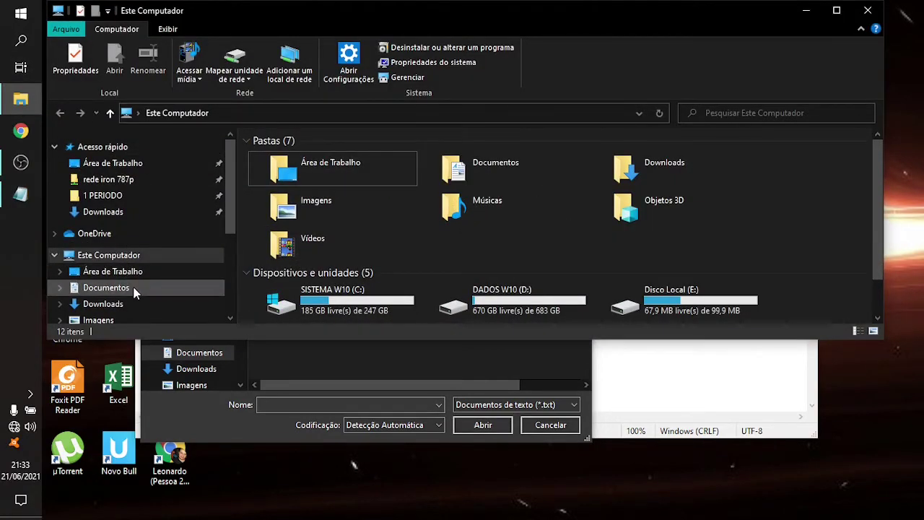
left_click(134, 288)
left_click(292, 192)
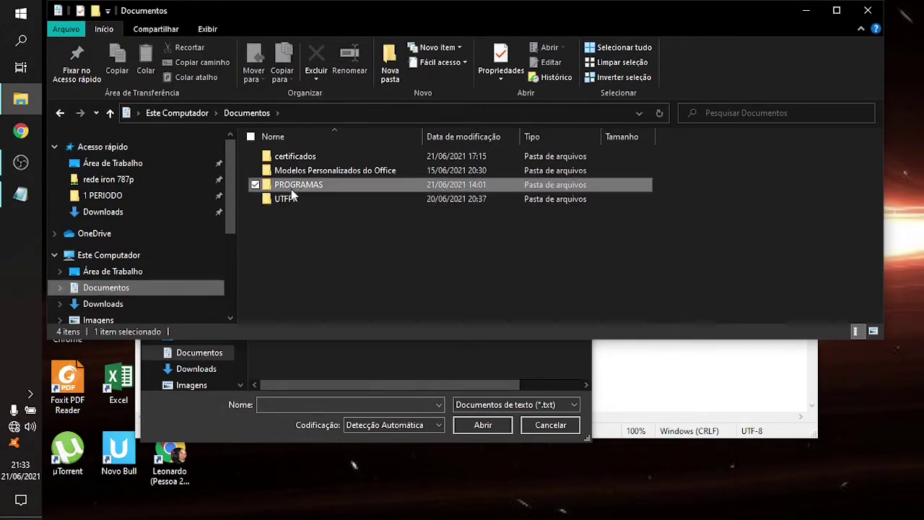
double_click(291, 188)
double_click(284, 157)
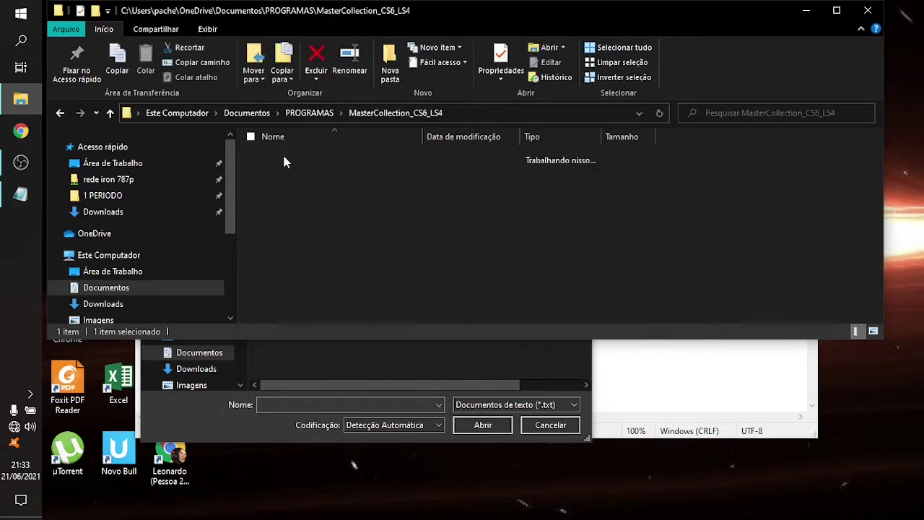
double_click(283, 157)
left_click(285, 157)
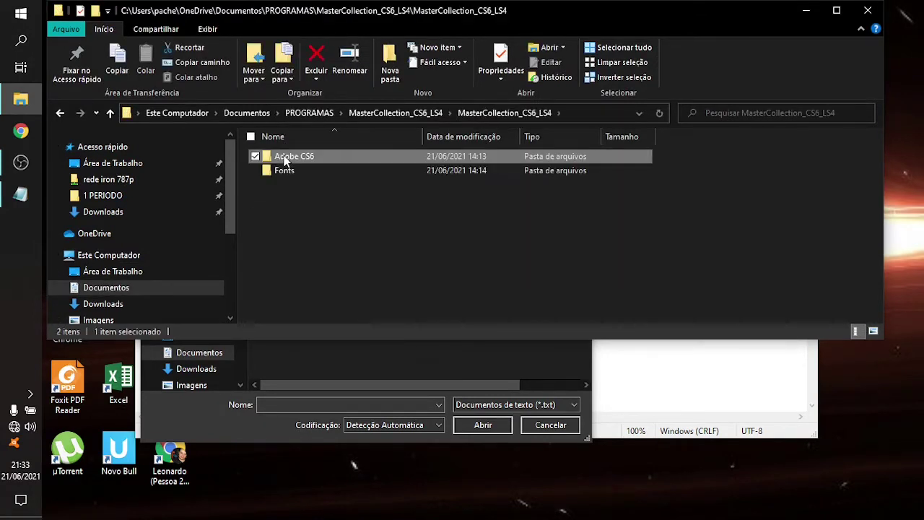
double_click(285, 157)
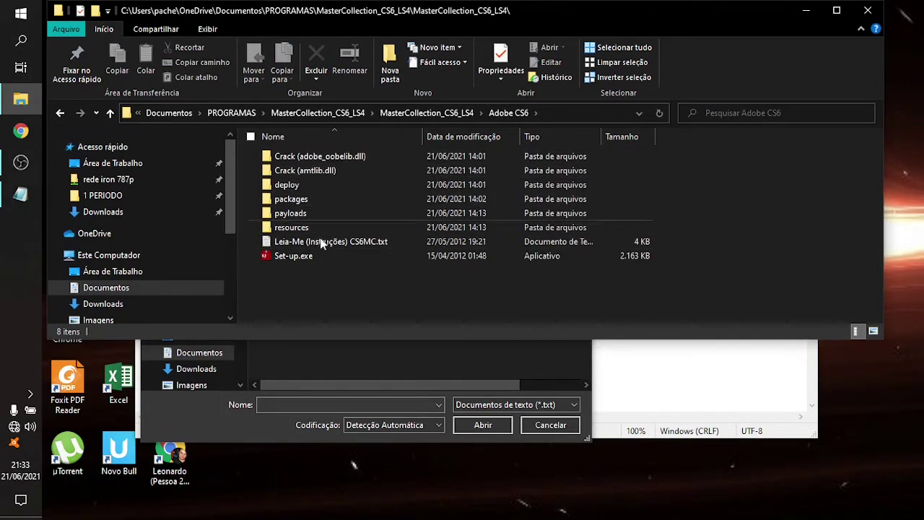
double_click(320, 244)
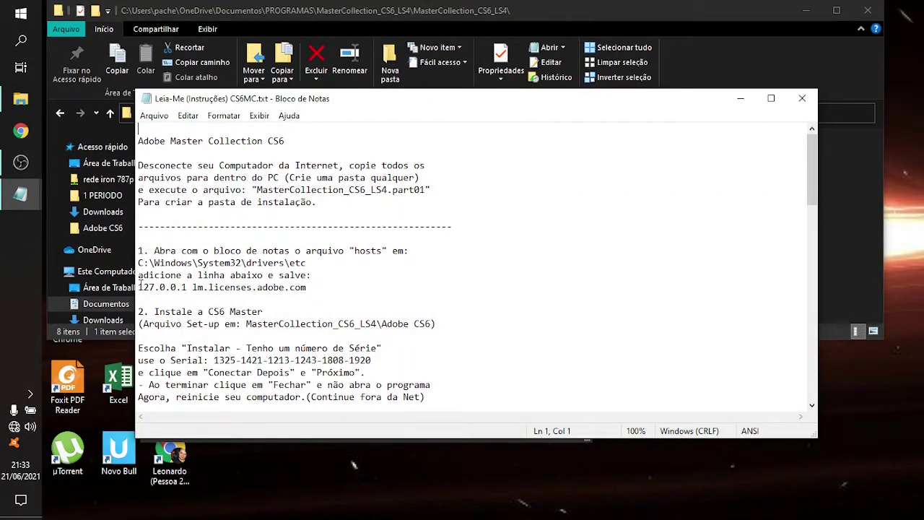
- Copy the path C:\Windows\System32\drivers\etc from the Leia-Me file and go to that folder in the untitled Notepad's open dialog
left_click(140, 287)
left_click_drag(139, 263, 312, 265)
key("ctrl+c")
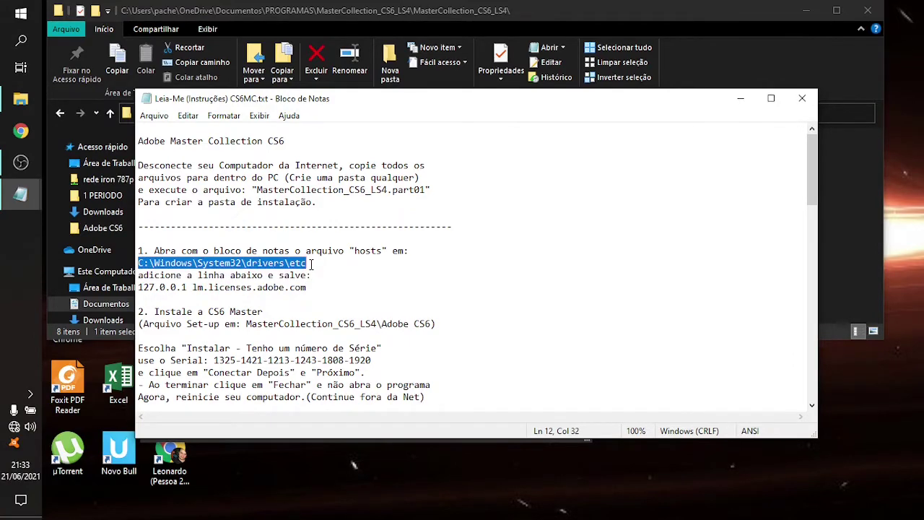
mouse_move(21, 193)
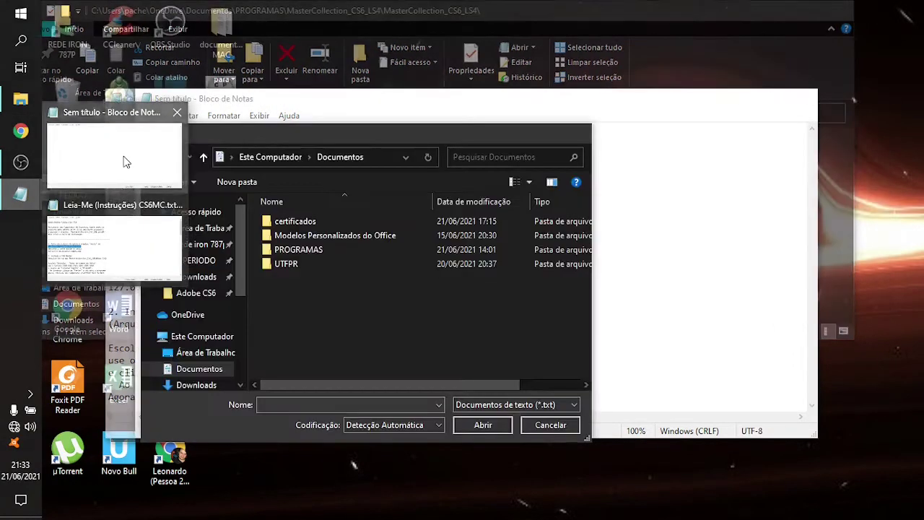
left_click(124, 161)
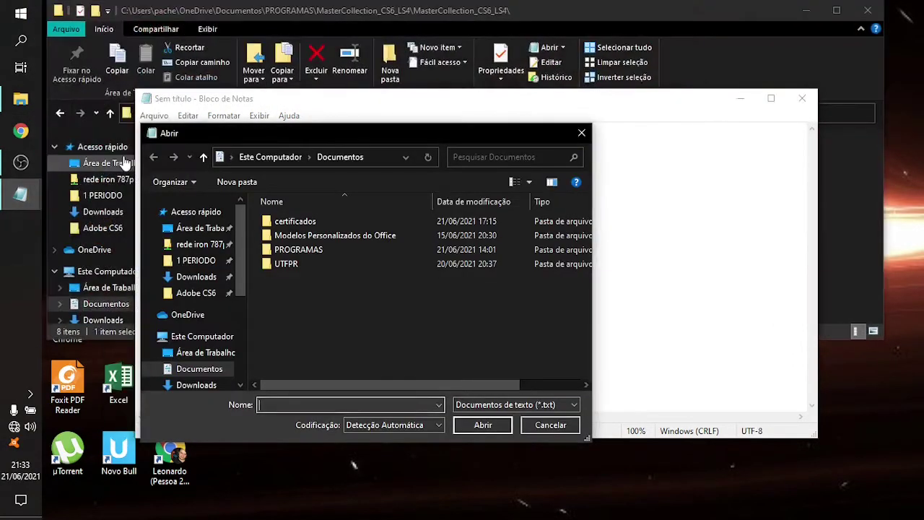
left_click(380, 161)
key("ctrl+v")
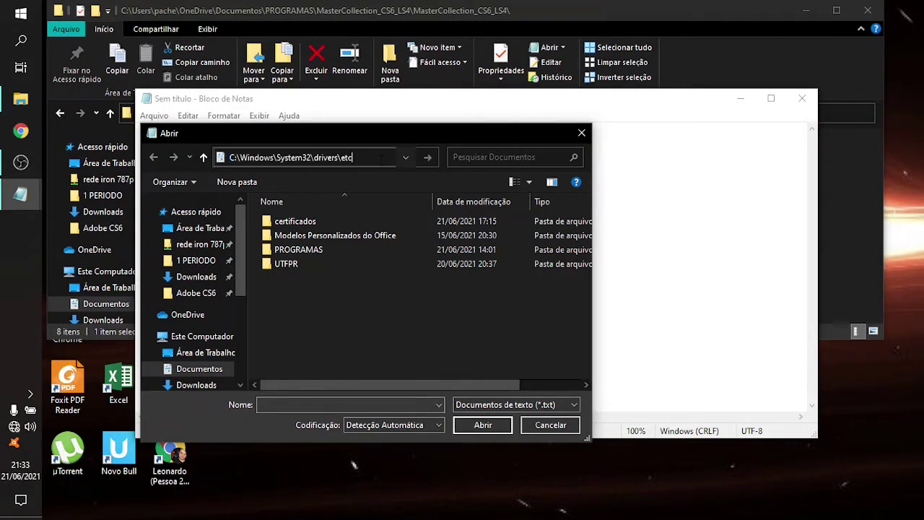
key("Return")
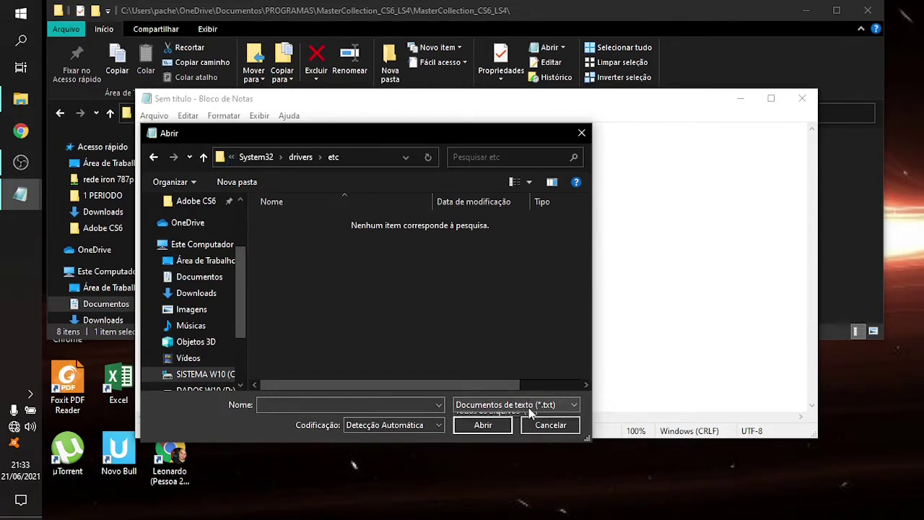
- Display all file types in the etc folder and open the hosts file in Notepad
left_click(529, 407)
left_click(524, 430)
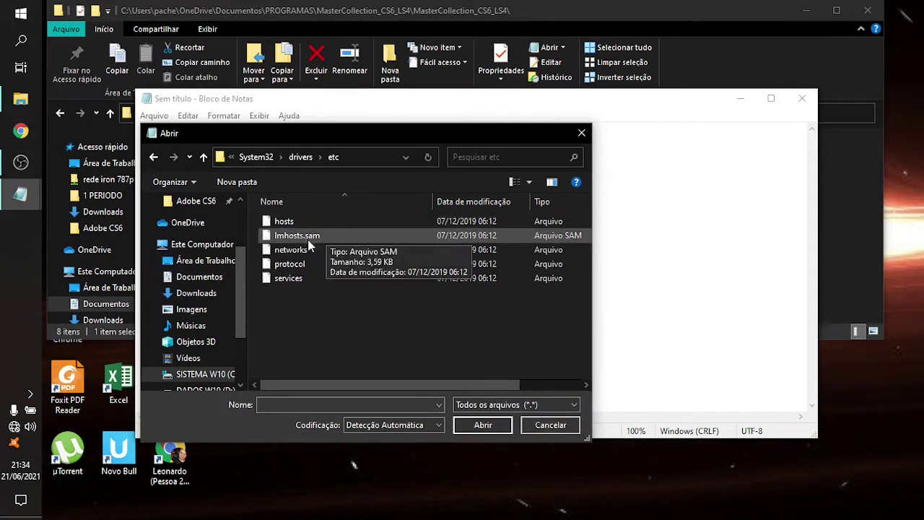
left_click(279, 225)
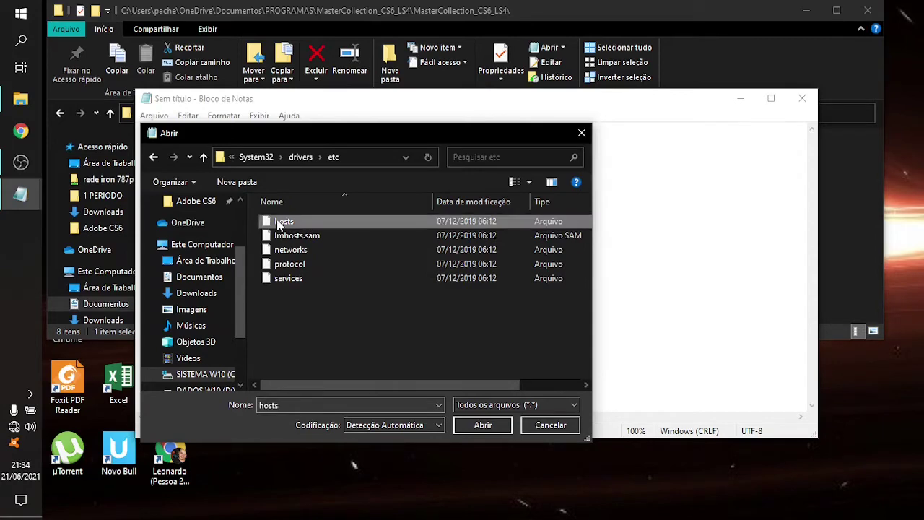
left_click(482, 426)
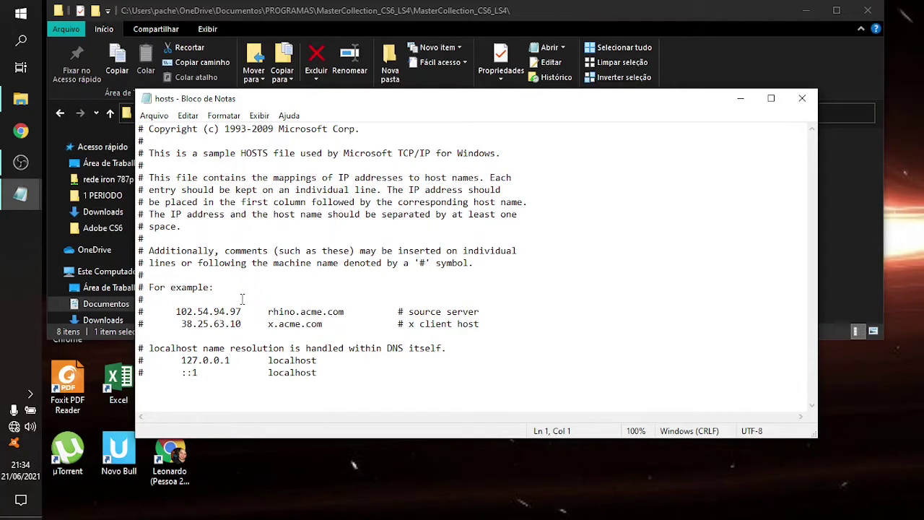
- Copy the line "127.0.0.1 lm.licenses.adobe.com" from the Leia-Me file and return to the hosts file
left_click(20, 199)
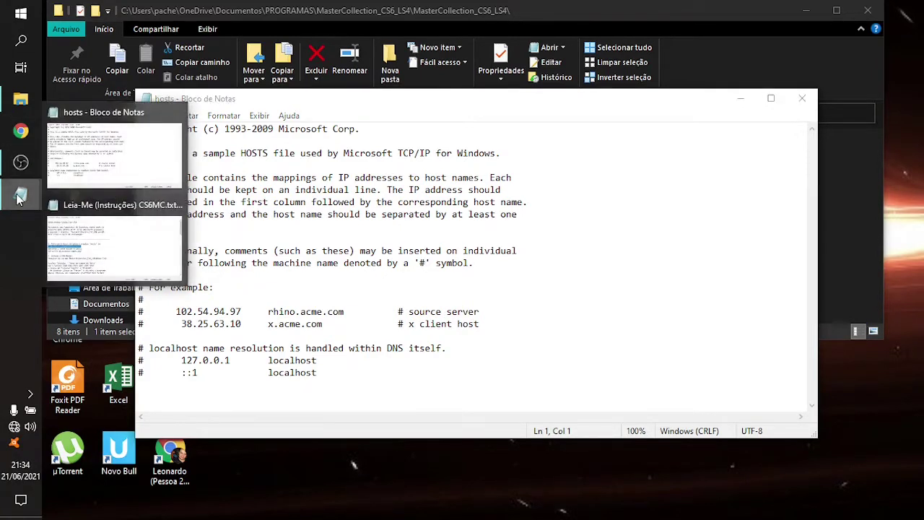
left_click(107, 172)
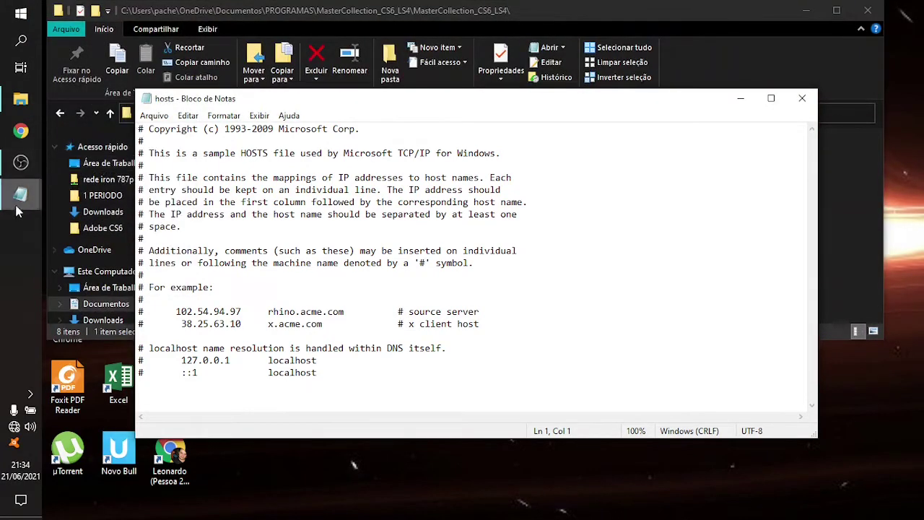
mouse_move(16, 207)
left_click(72, 217)
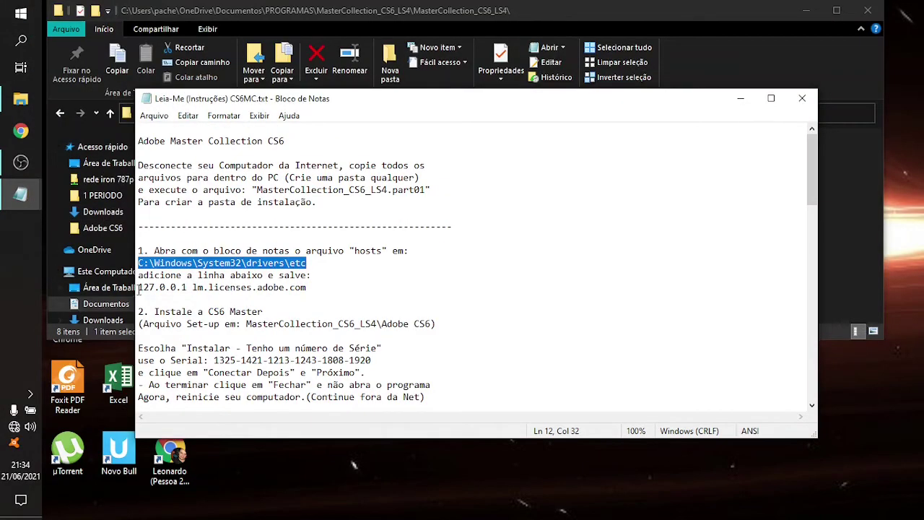
left_click_drag(140, 287, 312, 289)
key("ctrl+c")
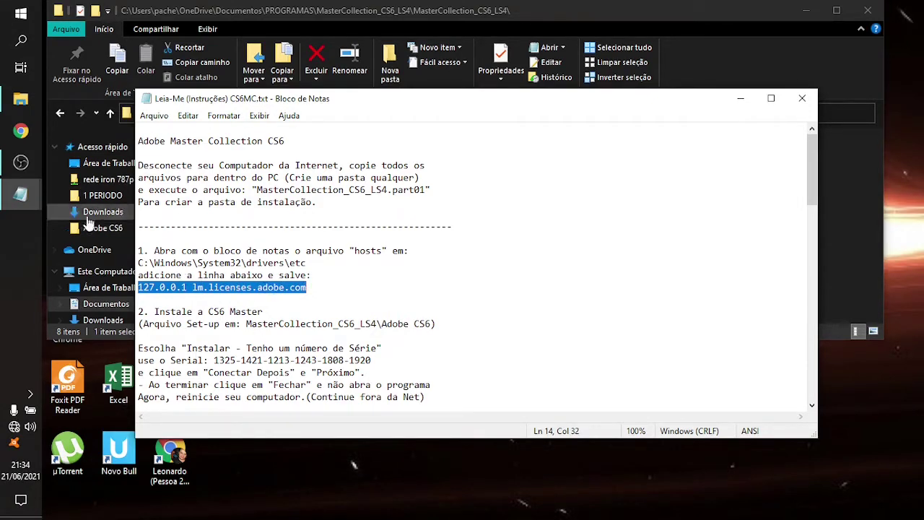
left_click(23, 203)
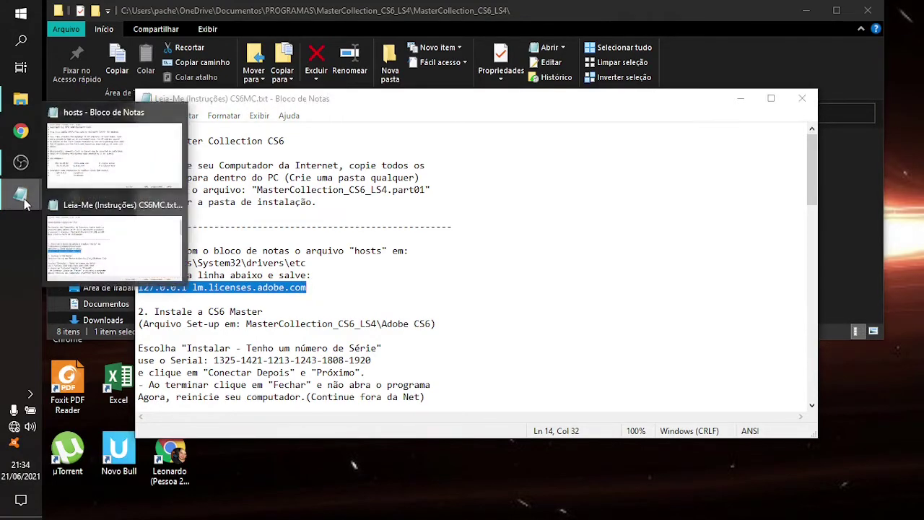
left_click(113, 149)
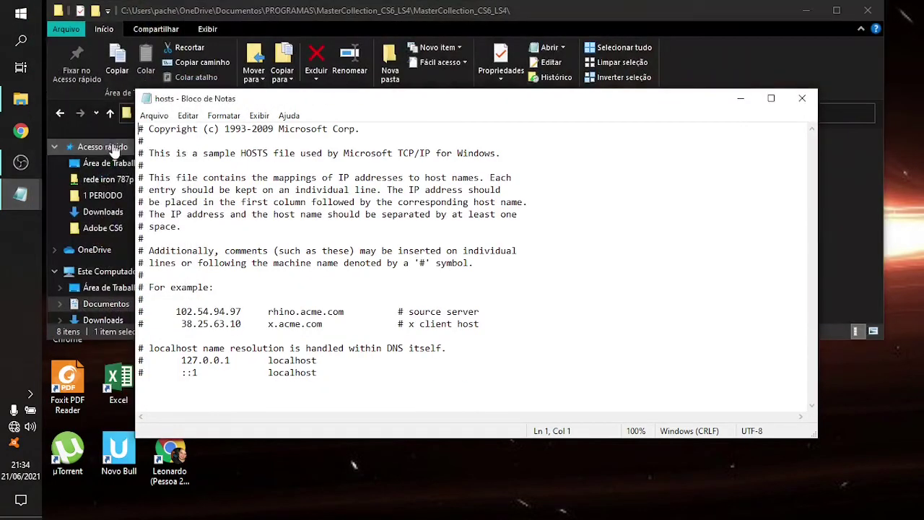
- Add the copied line "127.0.0.1 lm.licenses.adobe.com" at the end of the hosts file, then close the file and save the changes
left_click(177, 399)
key("ctrl+v")
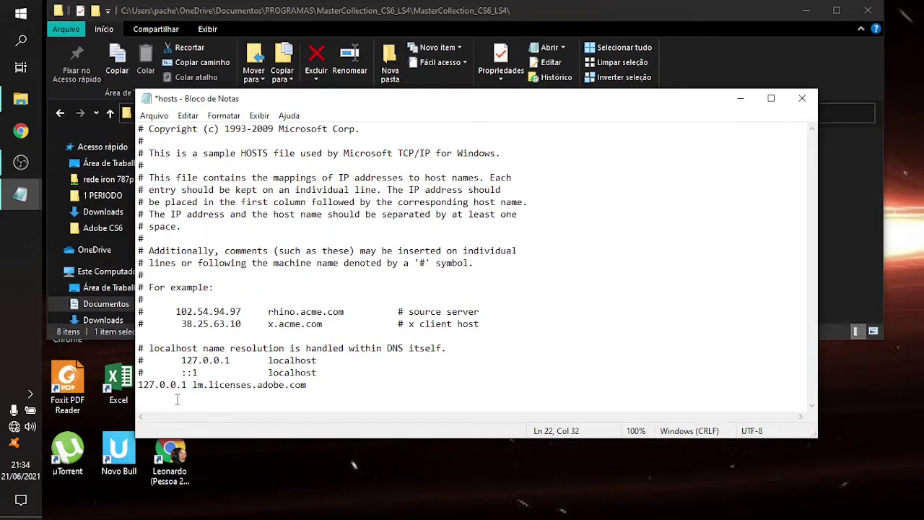
key("Return")
left_click(802, 101)
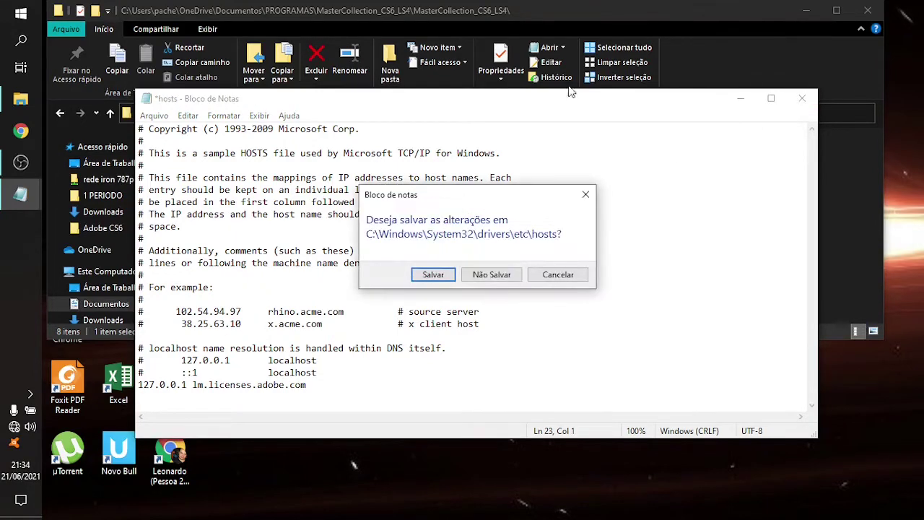
left_click(433, 275)
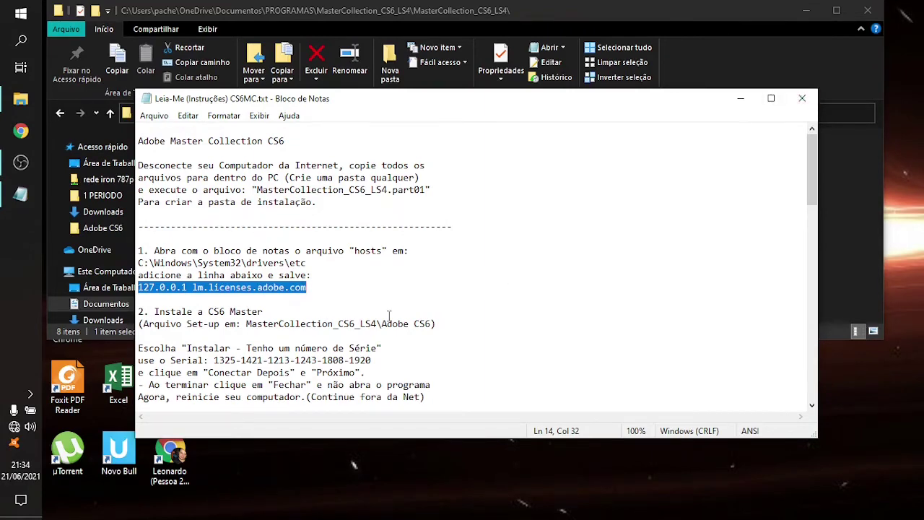
- Read ahead in the Leia-Me file, then find the User Account Control settings by searching "uac" and confirm them at Nunca notificar
left_click(388, 316)
scroll(389, 315, "down", 3)
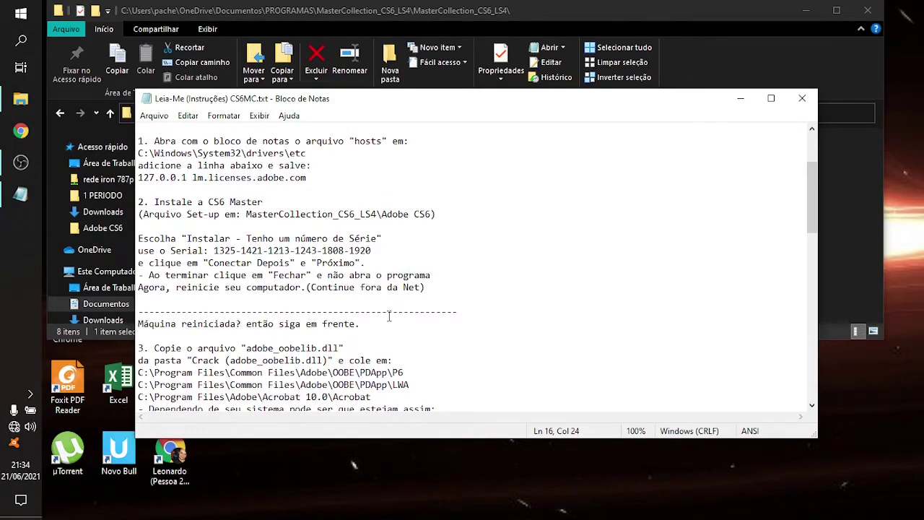
scroll(389, 315, "down", 3)
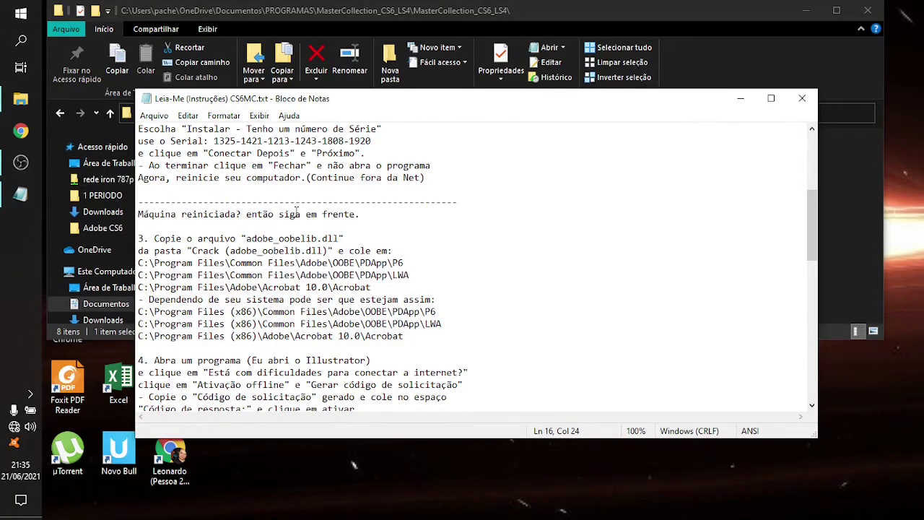
scroll(292, 215, "up", 6)
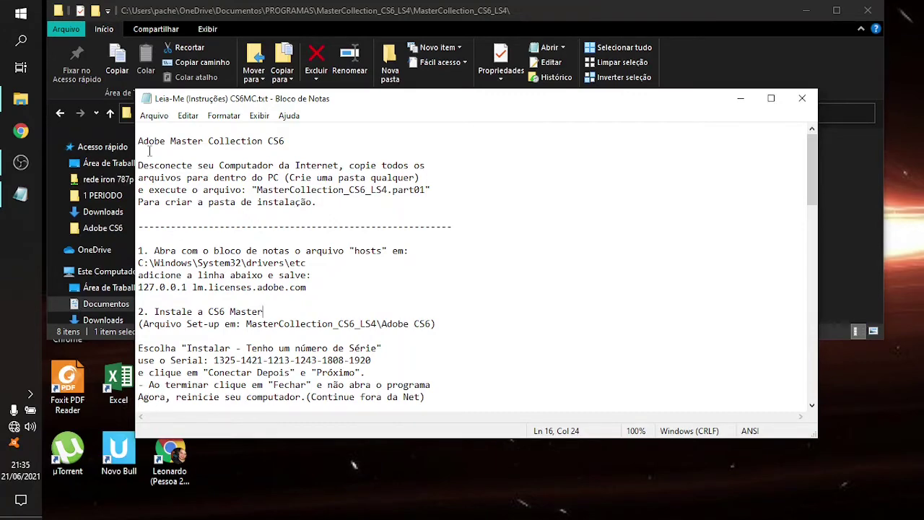
key("super")
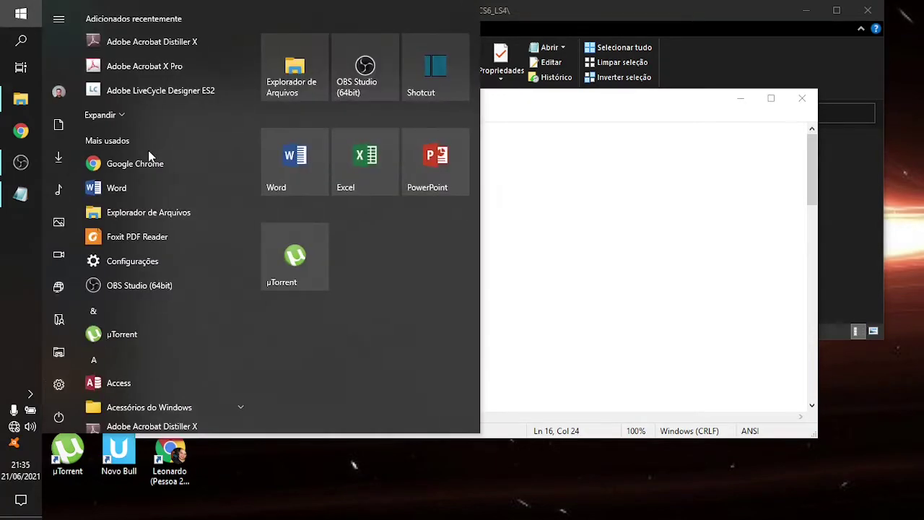
type("uac")
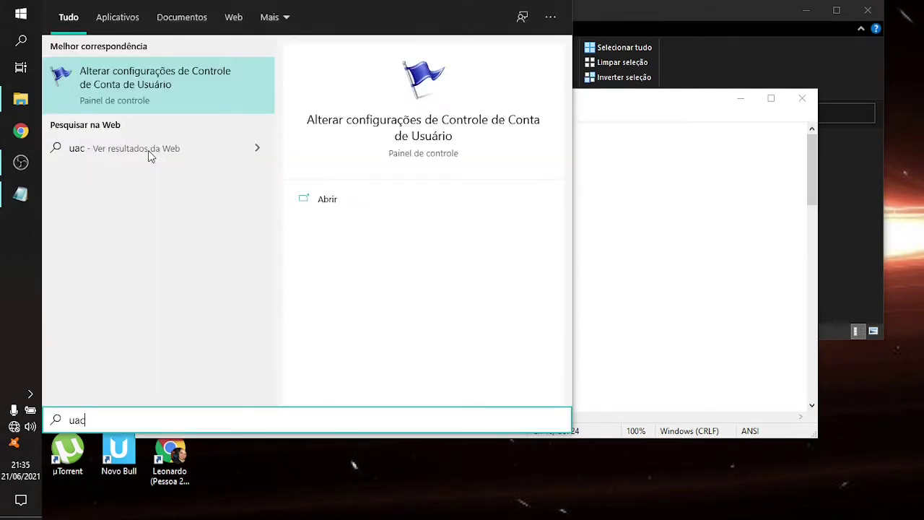
left_click(138, 87)
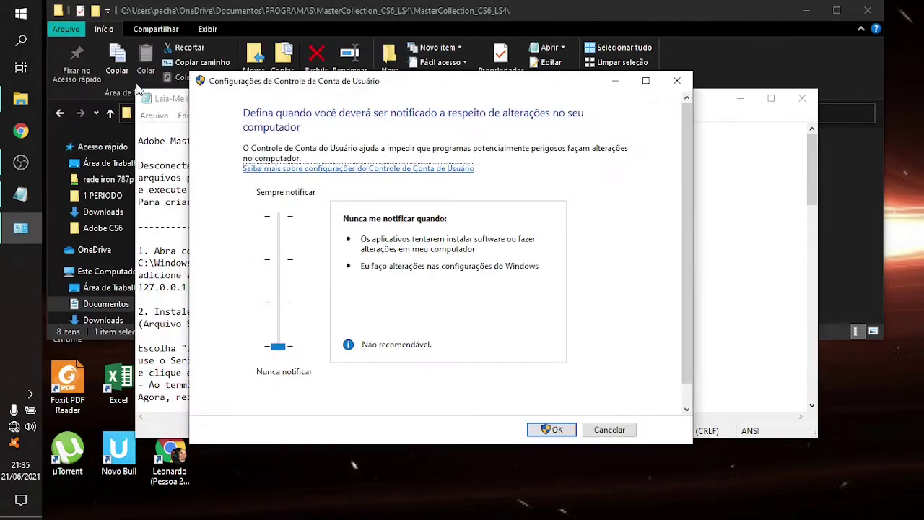
left_click(278, 354)
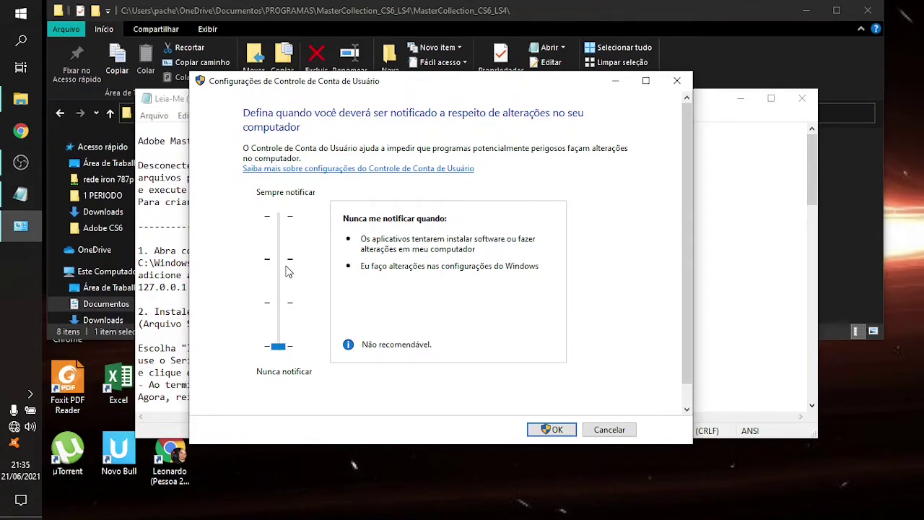
left_click(552, 429)
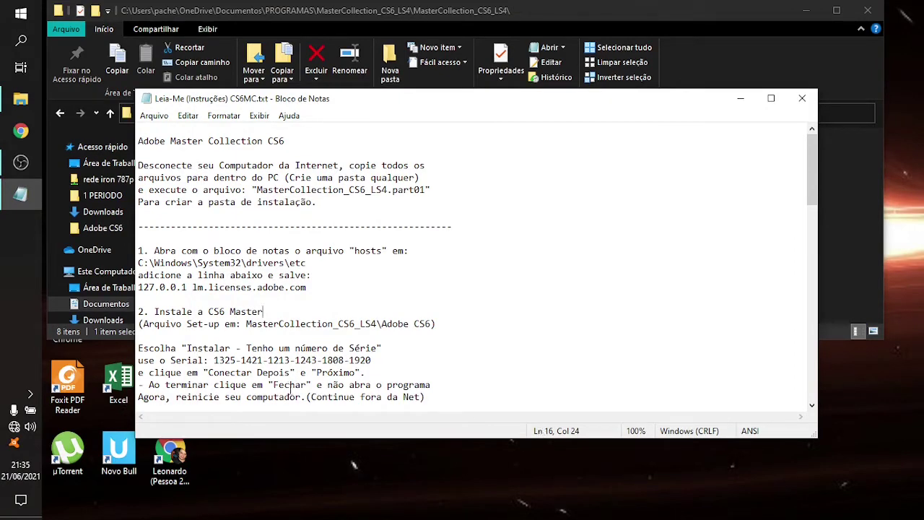
- Read step 3 of the Leia-Me file and select adobe_oobelib.dll in the Crack (adobe_oobelib.dll) folder in File Explorer
left_click(395, 346)
scroll(395, 346, "down", 5)
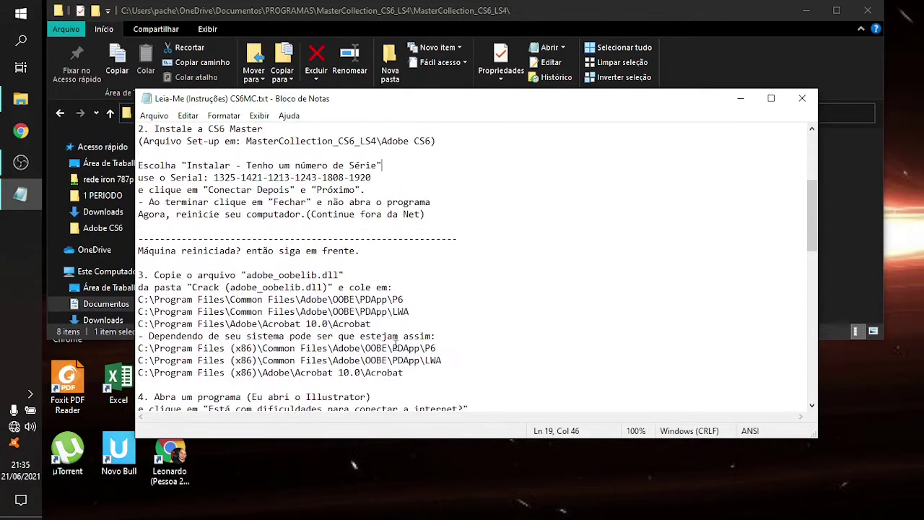
scroll(214, 277, "down", 2)
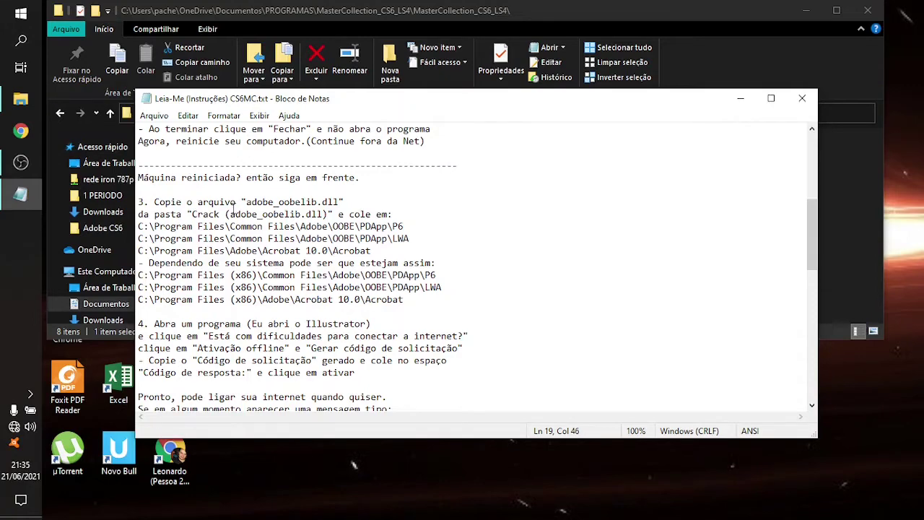
left_click(20, 99)
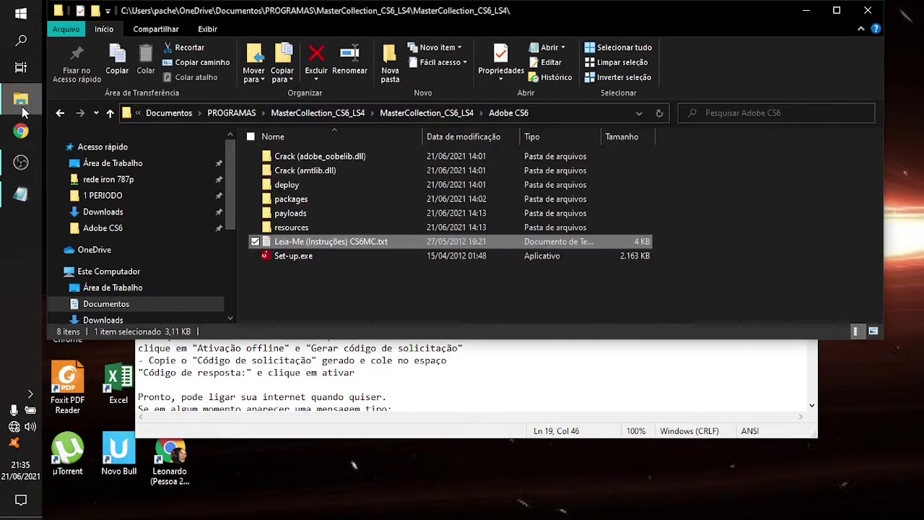
left_click(309, 162)
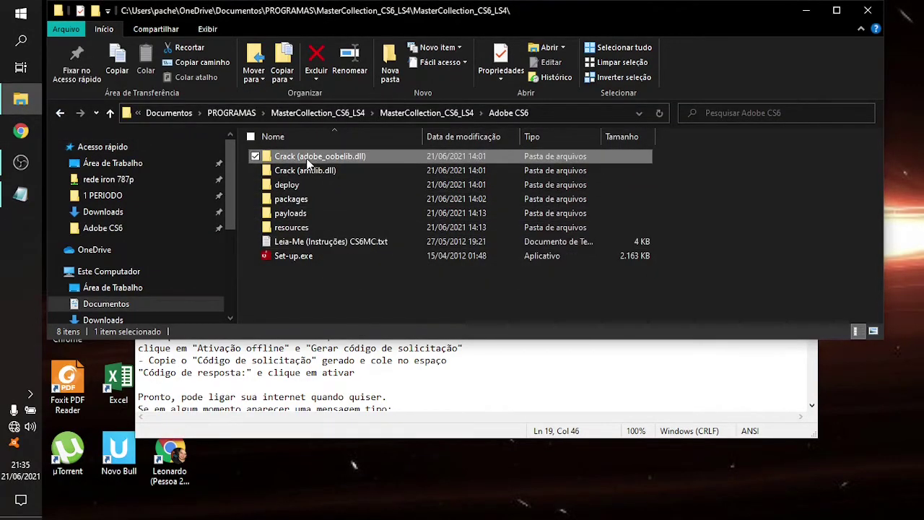
double_click(308, 162)
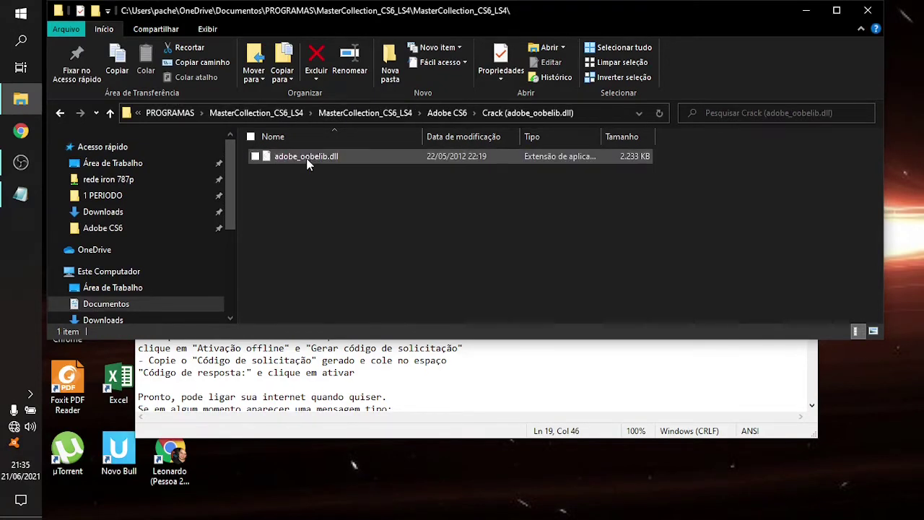
left_click(308, 161)
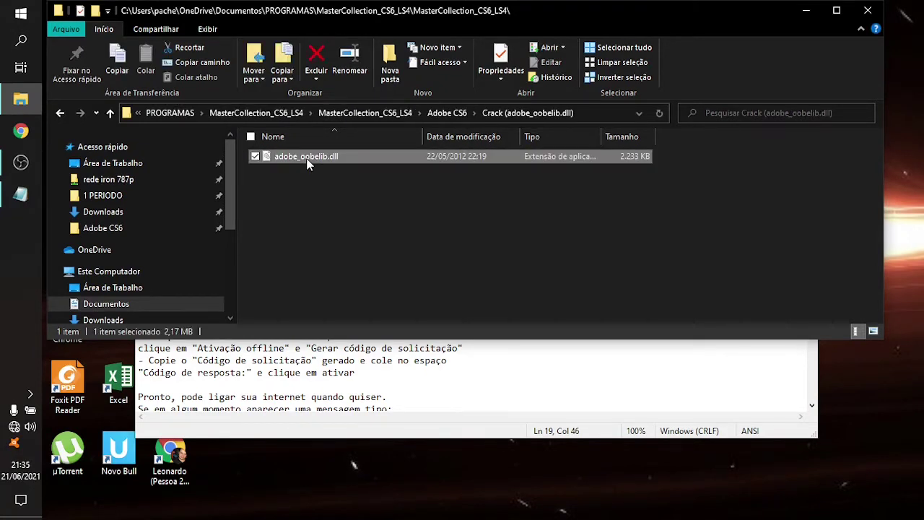
- Arrange the Leia-Me file and the File Explorer window side by side, with the instructions on the left half of the screen
left_click(446, 361)
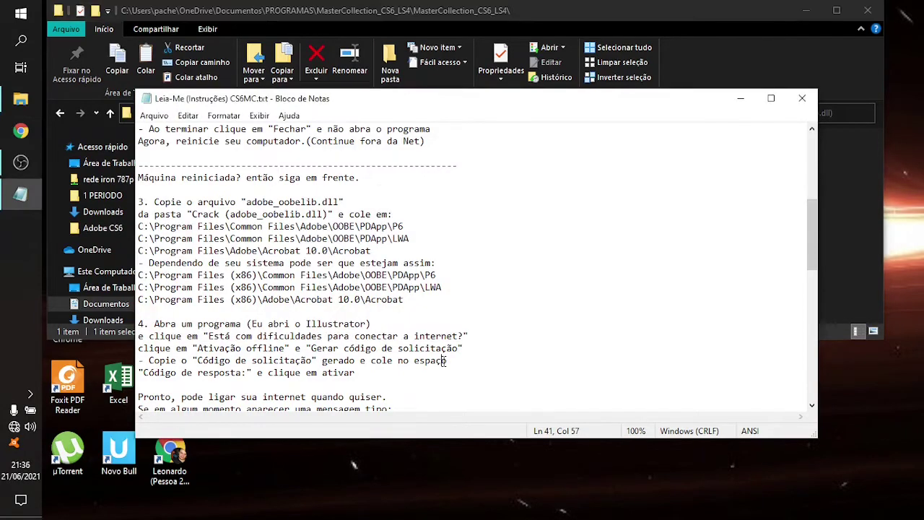
left_click(430, 6)
key("super+Right")
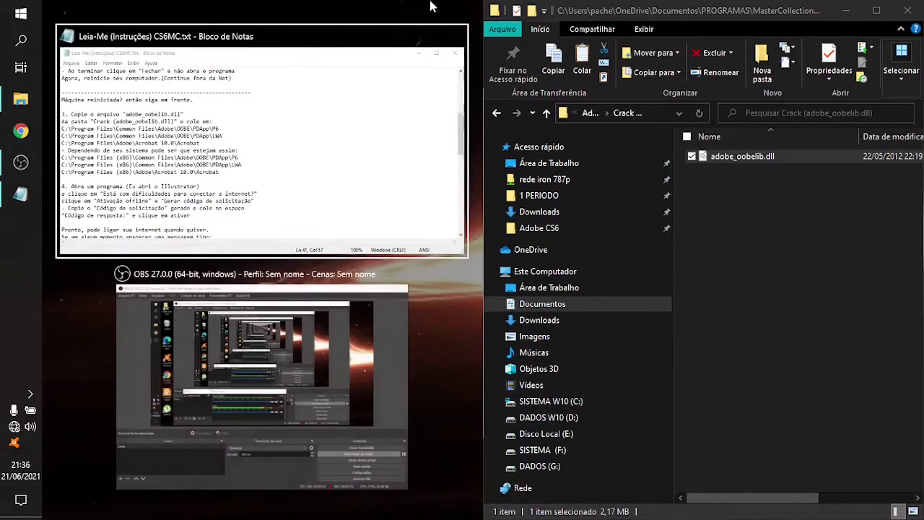
left_click(293, 194)
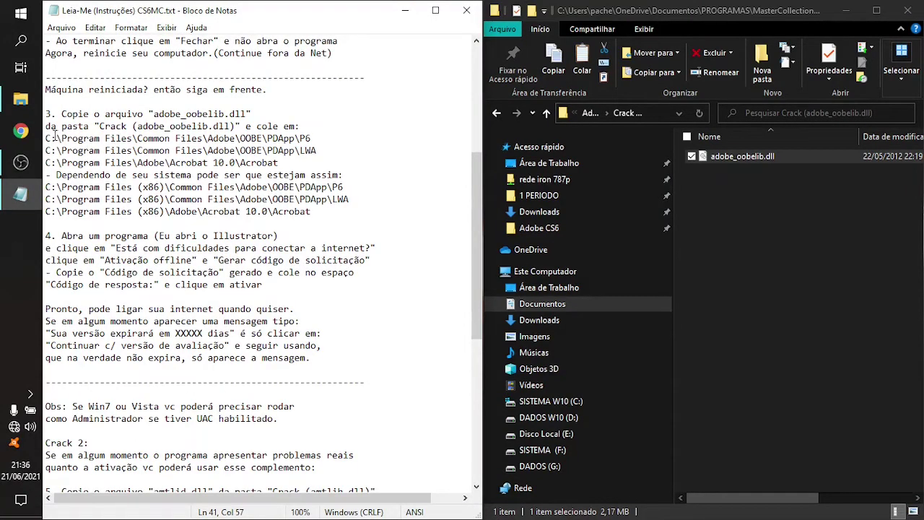
- Copy the path C:\Program Files\Common Files\Adobe\OOBE\PDApp\P6 from the Leia-Me file and try to open it in a new, tiled File Explorer window
left_click_drag(46, 138, 322, 137)
key("ctrl+c")
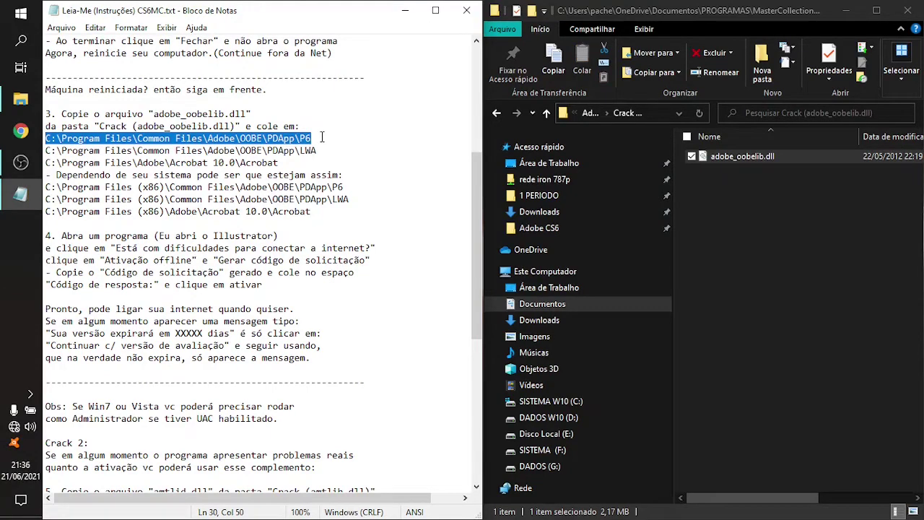
key("super+e")
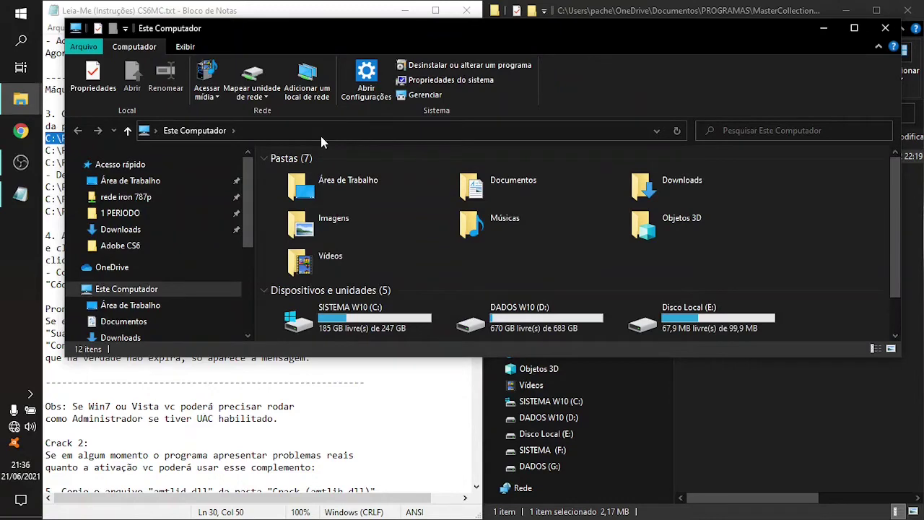
key("super+Left")
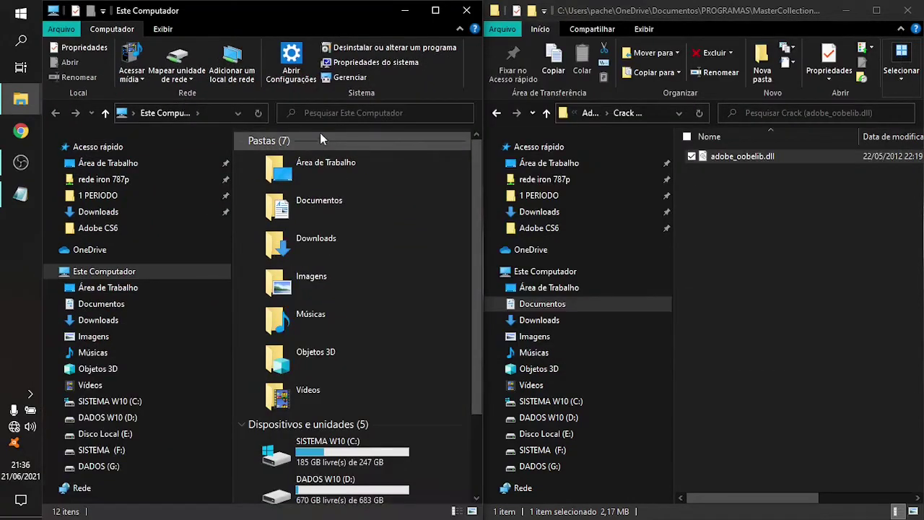
left_click(211, 113)
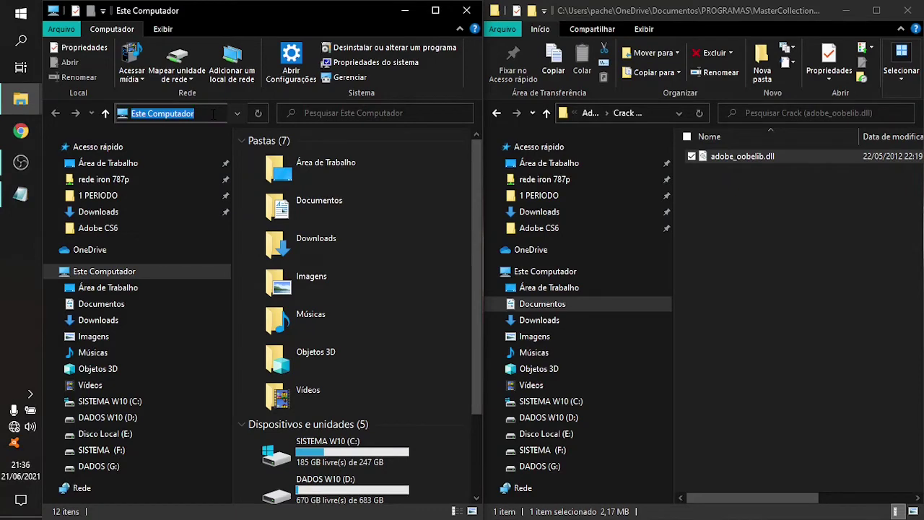
key("ctrl+v")
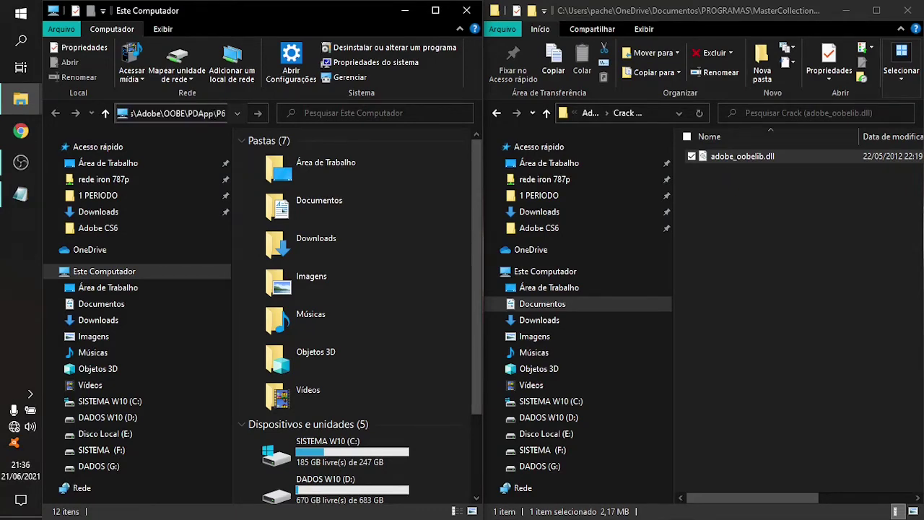
key("Return")
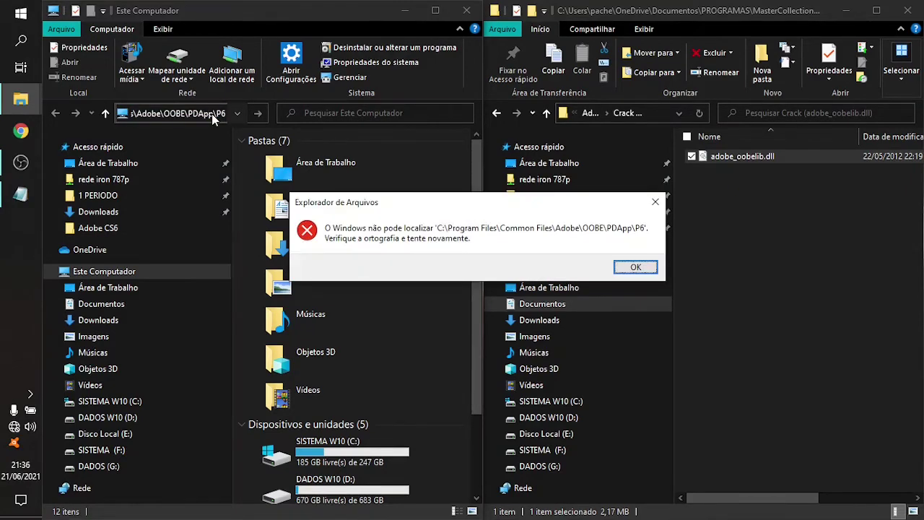
left_click(635, 266)
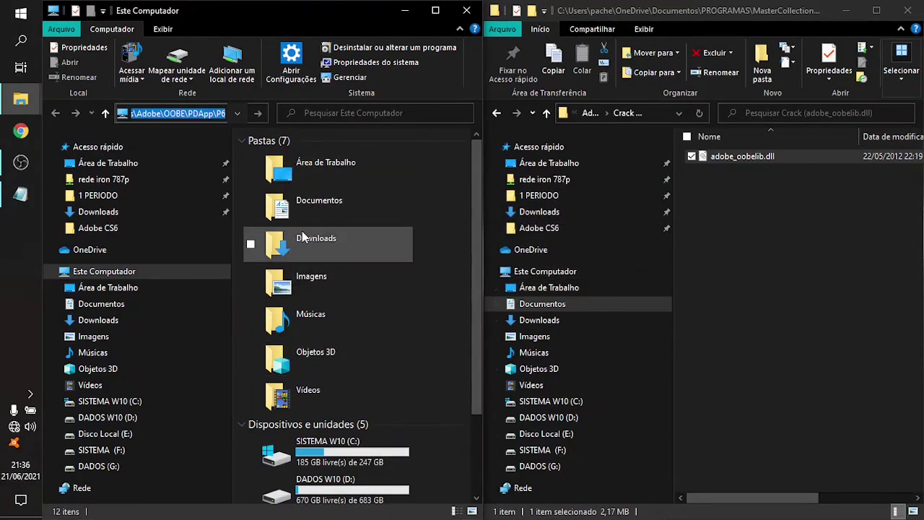
- Copy the path C:\Program Files (x86)\Common Files\Adobe\OOBE\PDApp\P6 from the Leia-Me file and open it in the Este Computador File Explorer window
left_click(20, 194)
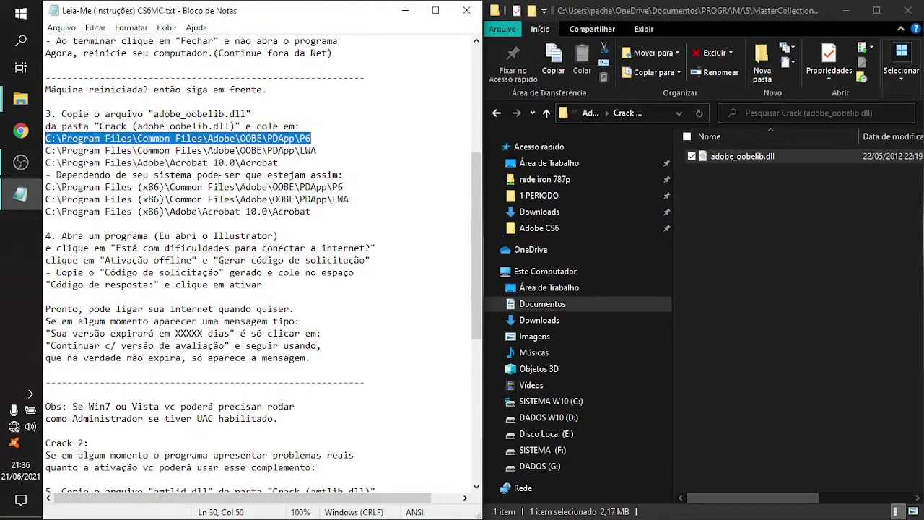
left_click(347, 187)
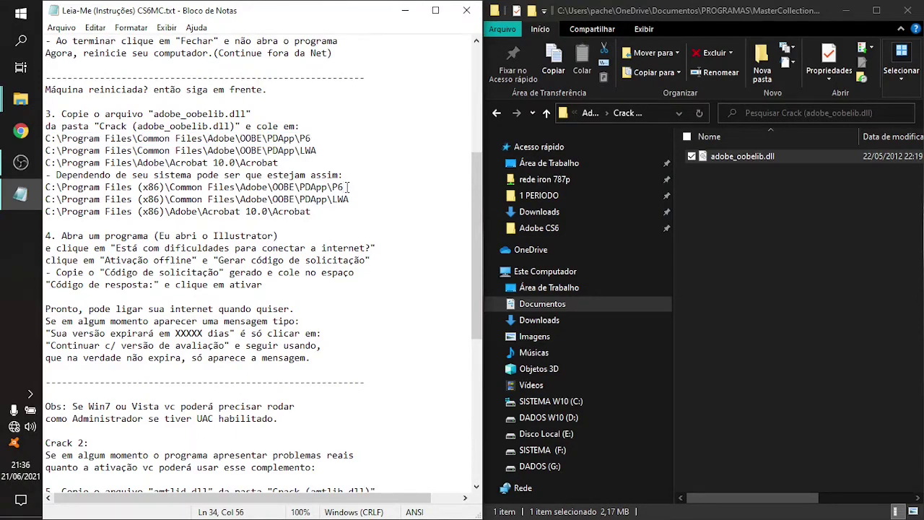
left_click_drag(348, 186, 33, 184)
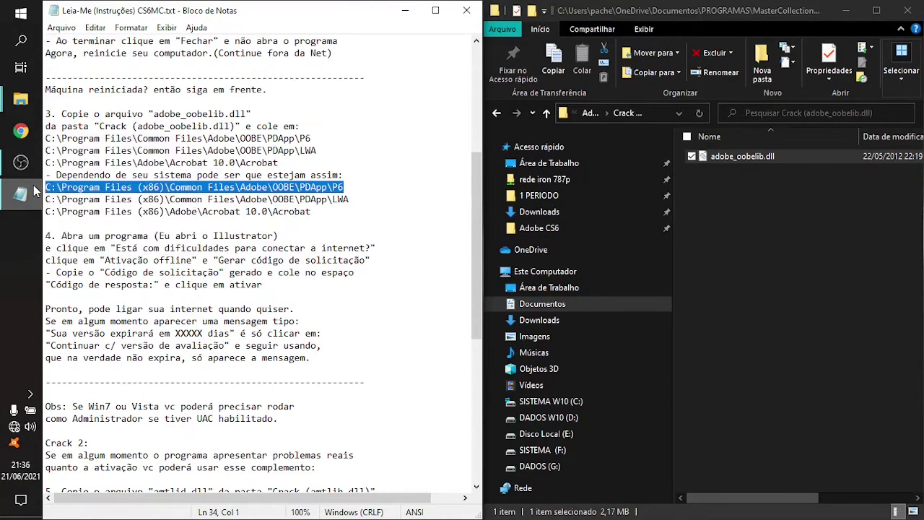
mouse_move(37, 87)
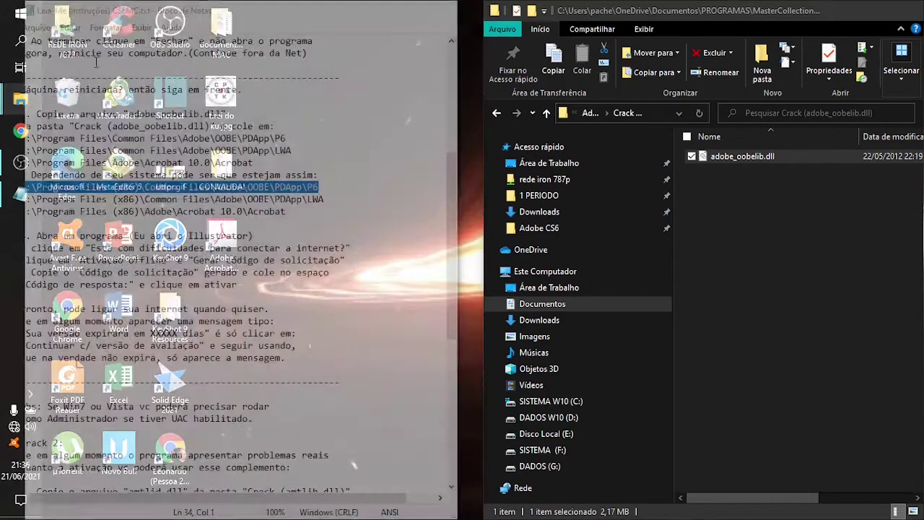
left_click(94, 61)
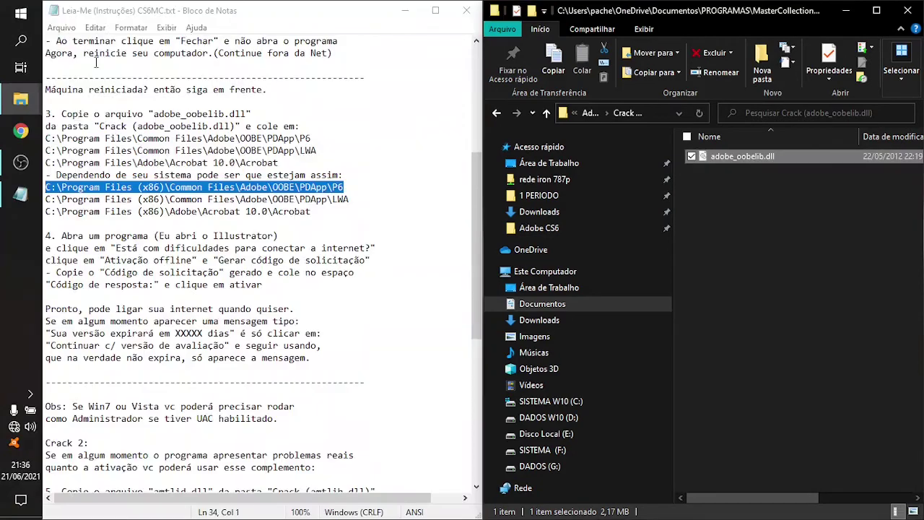
mouse_move(32, 108)
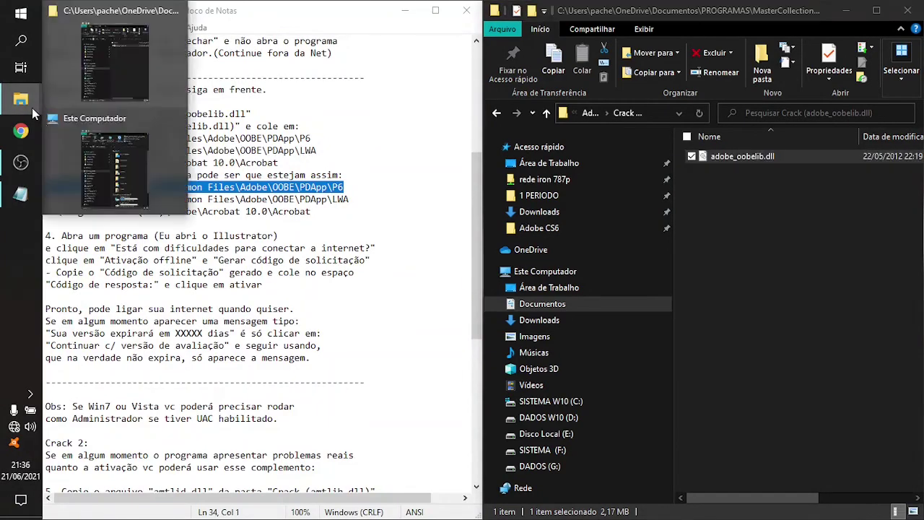
left_click(81, 166)
left_click(224, 112)
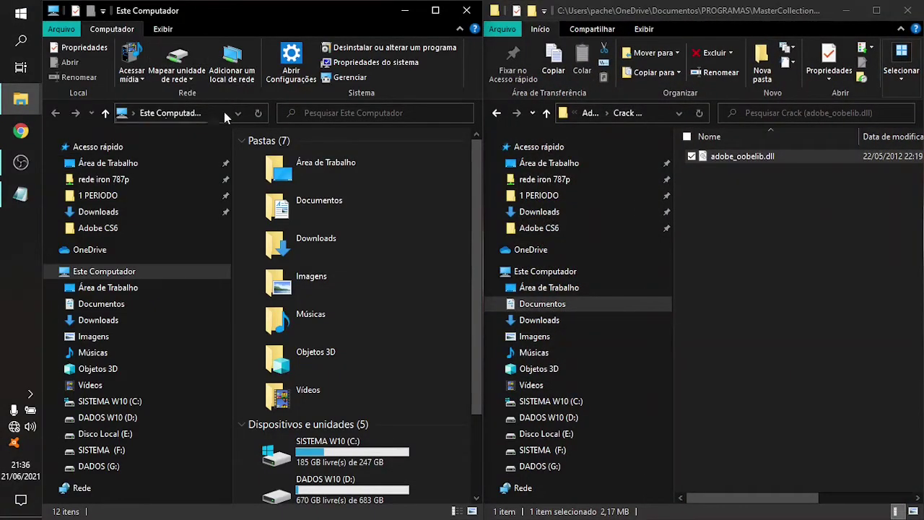
key("ctrl+v")
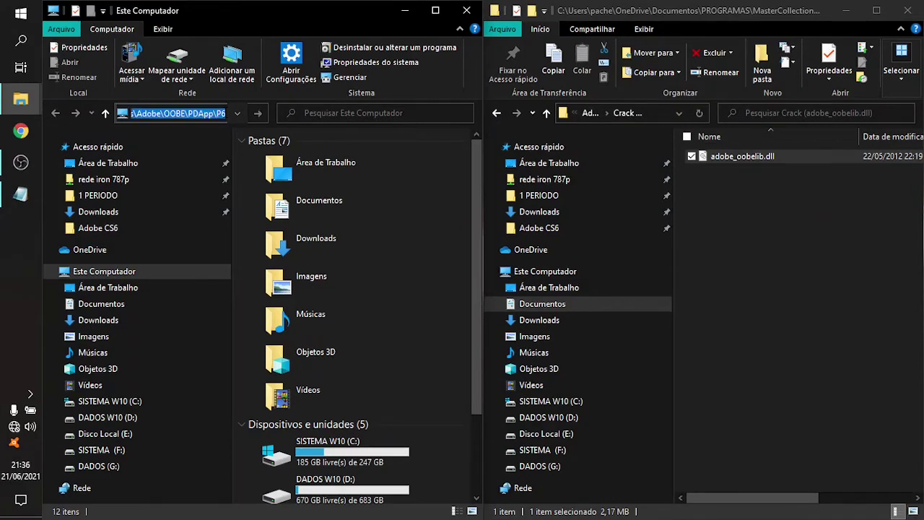
key("Return")
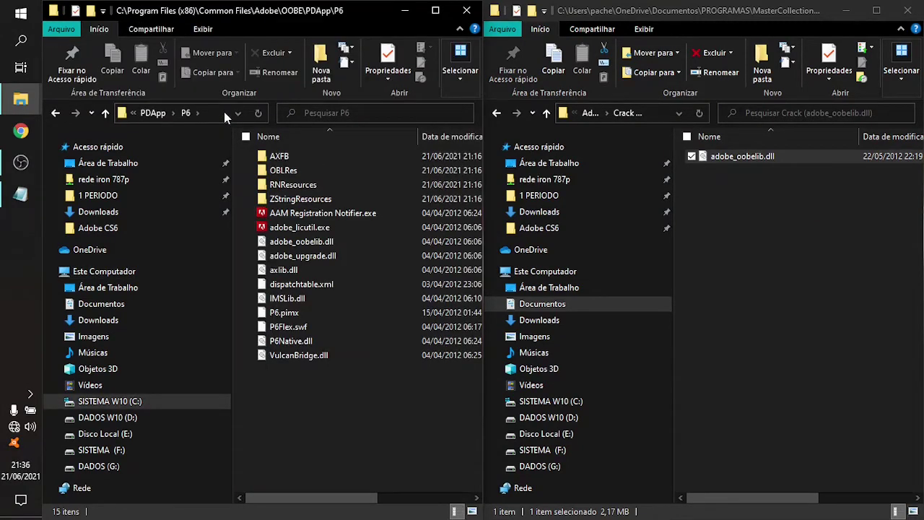
- Copy adobe_oobelib.dll from the Crack folder into the P6 folder, replacing the existing file and granting administrator permission
left_click(772, 199)
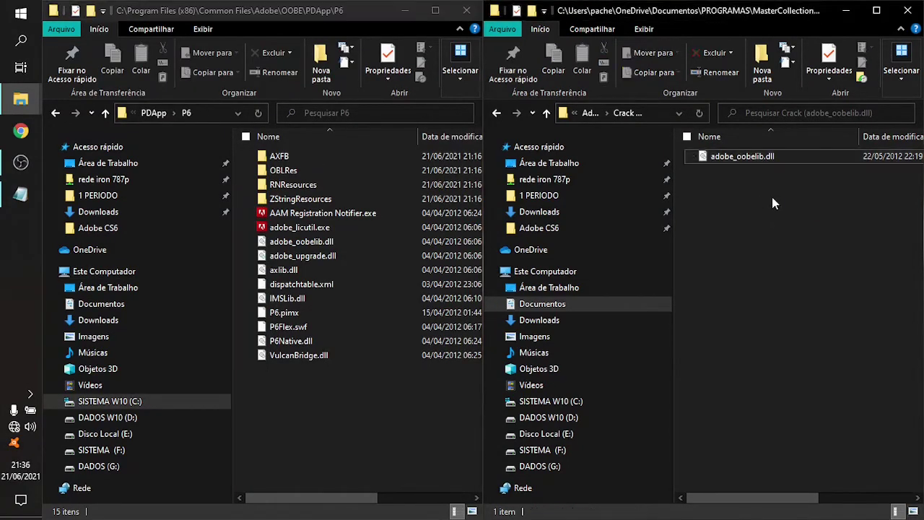
left_click(740, 159)
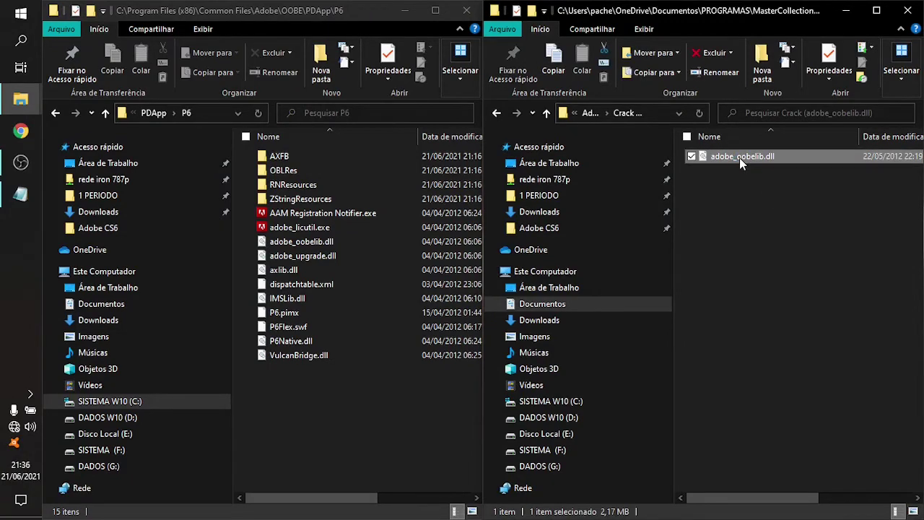
left_click(442, 439)
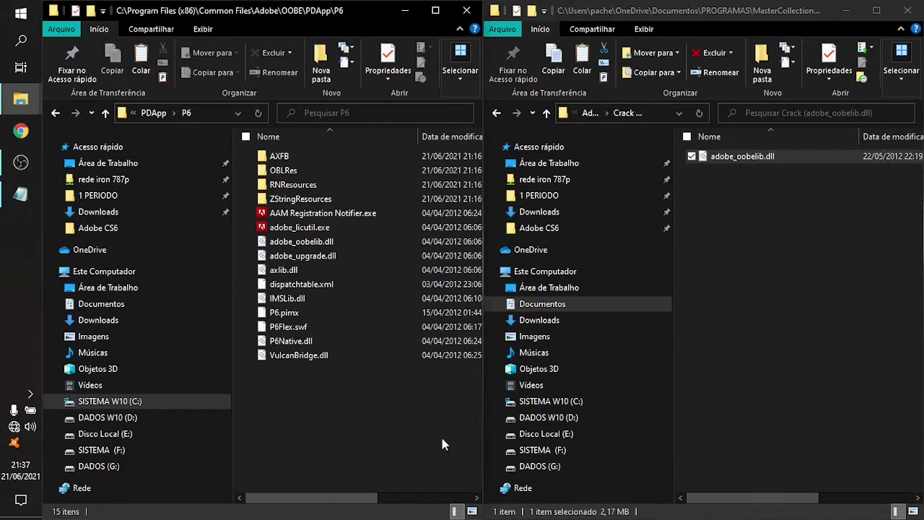
key("ctrl+v")
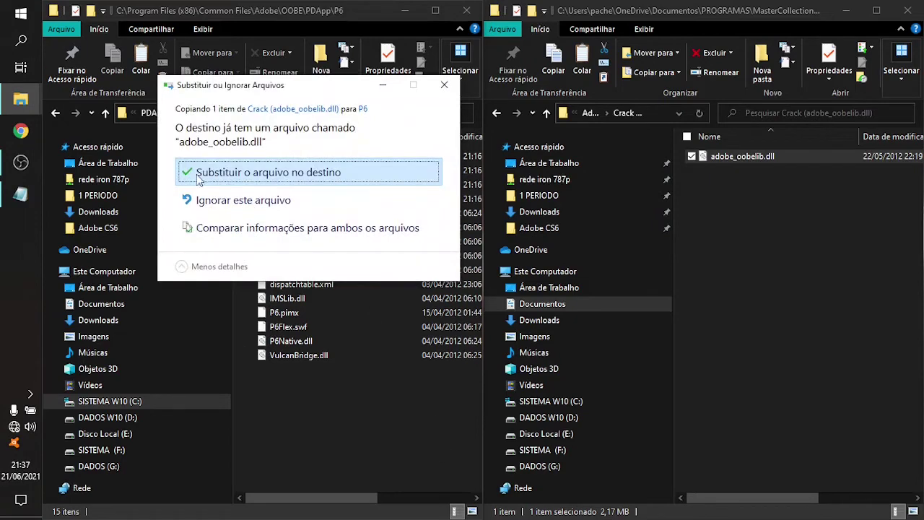
left_click(266, 171)
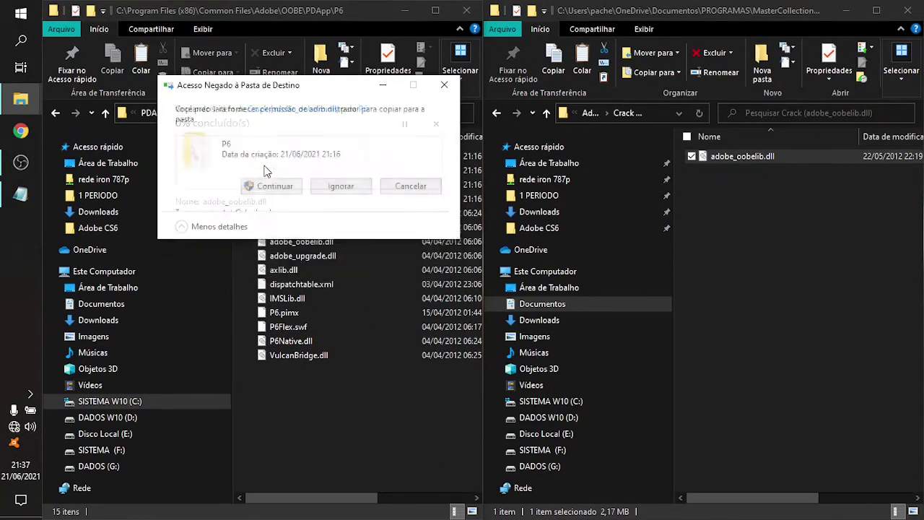
left_click(274, 187)
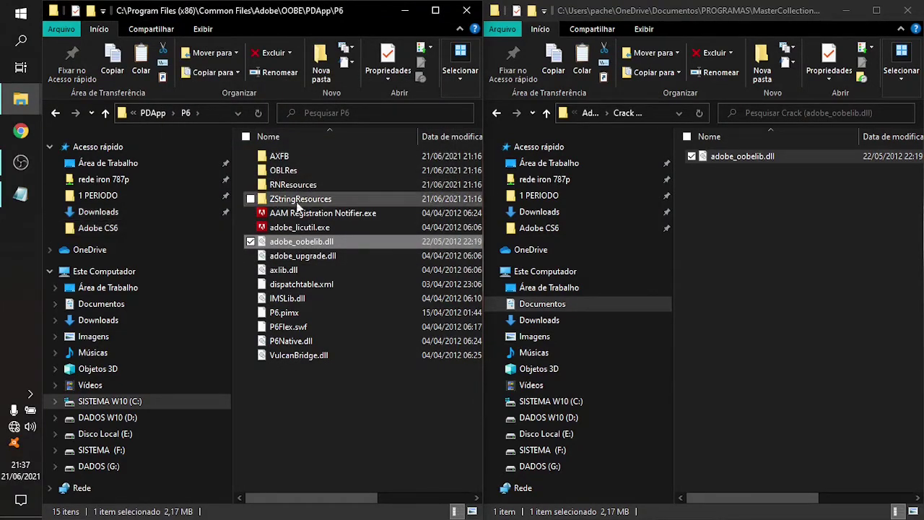
- Copy the path C:\Program Files (x86)\Common Files\Adobe\OOBE\PDApp\LWA from the Leia-Me file and open it in the P6 File Explorer window
left_click(21, 196)
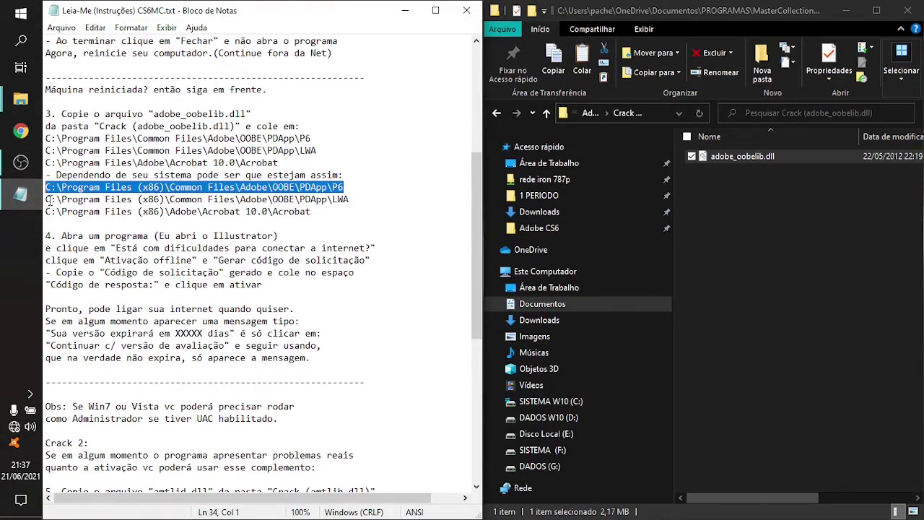
left_click_drag(47, 200, 355, 201)
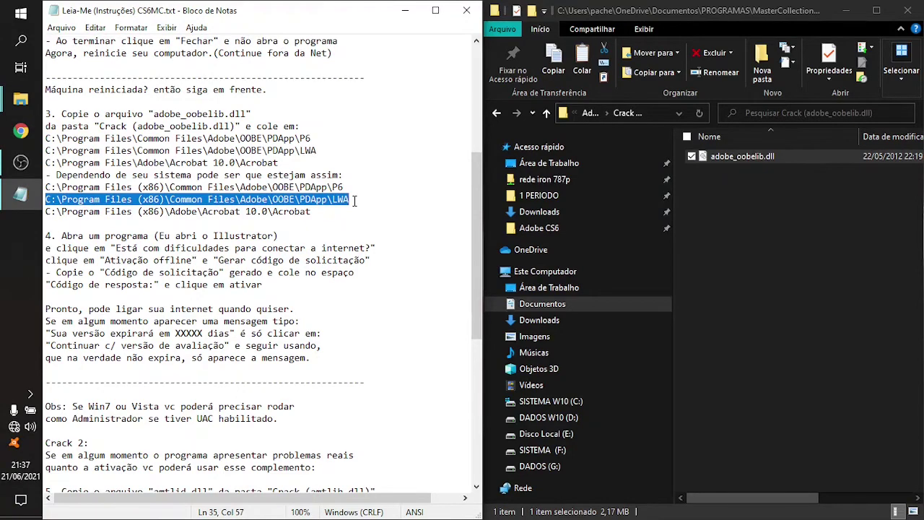
key("ctrl+c")
mouse_move(18, 101)
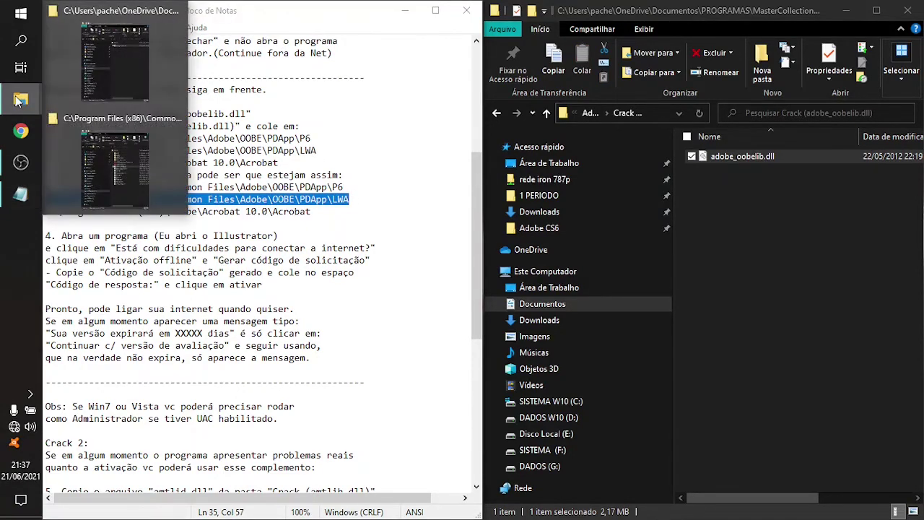
left_click(108, 170)
left_click(217, 113)
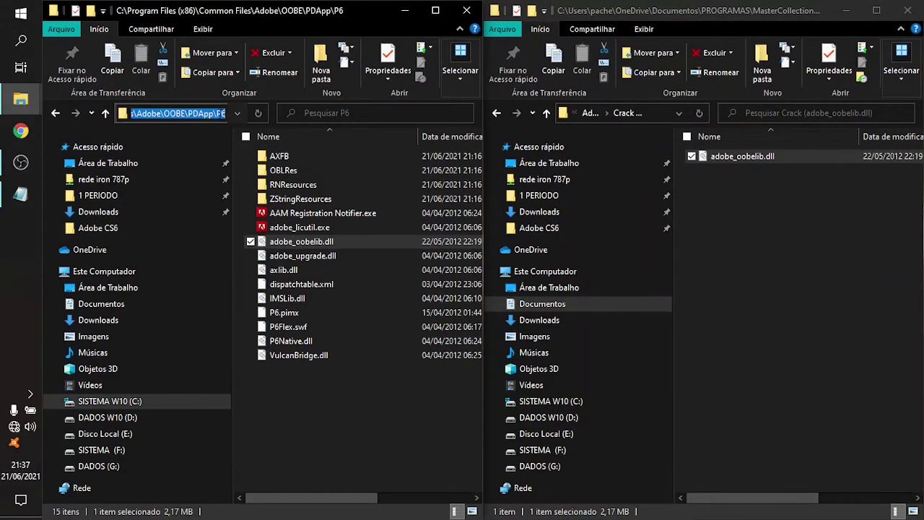
key("ctrl+v")
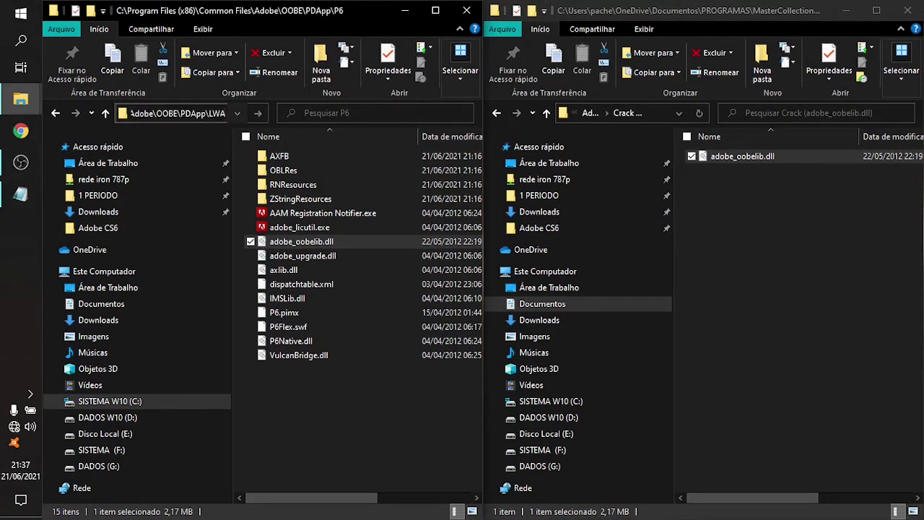
key("Return")
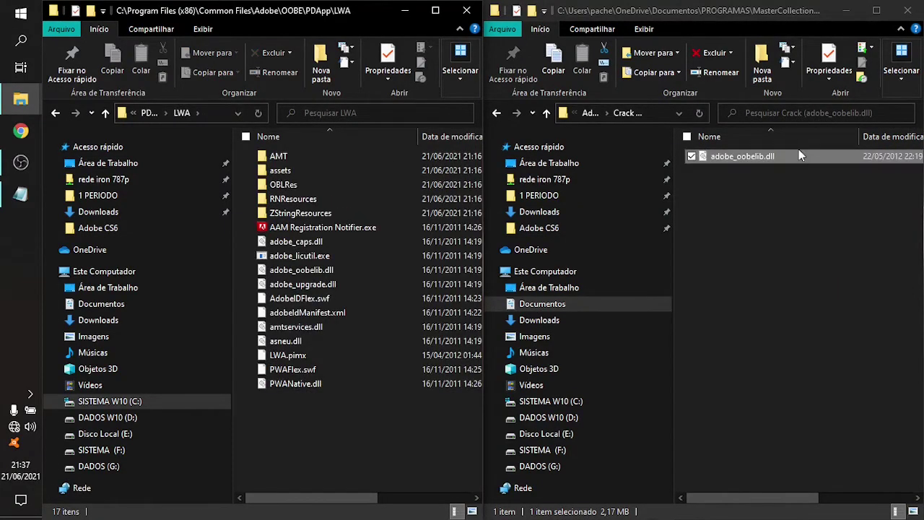
- Copy adobe_oobelib.dll from the Crack folder into the LWA folder, replacing the existing file and granting administrator permission
left_click(772, 157)
key("ctrl+c")
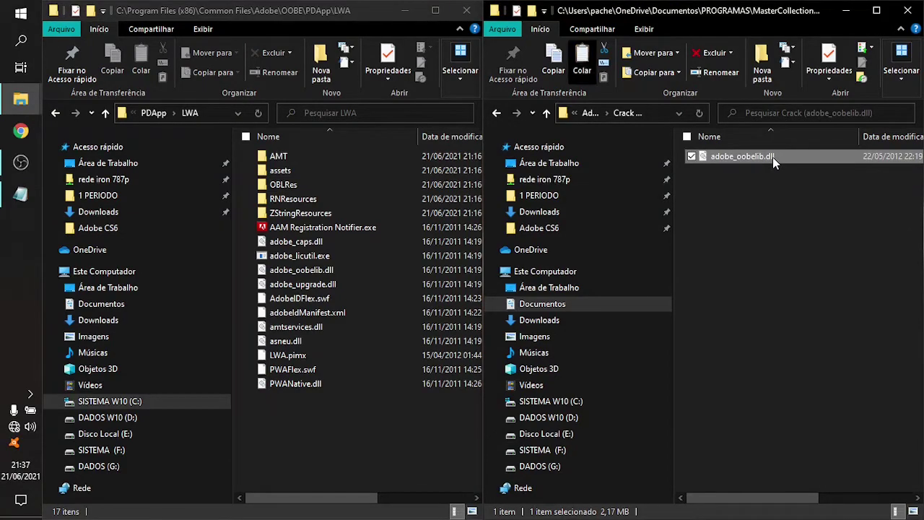
left_click(376, 451)
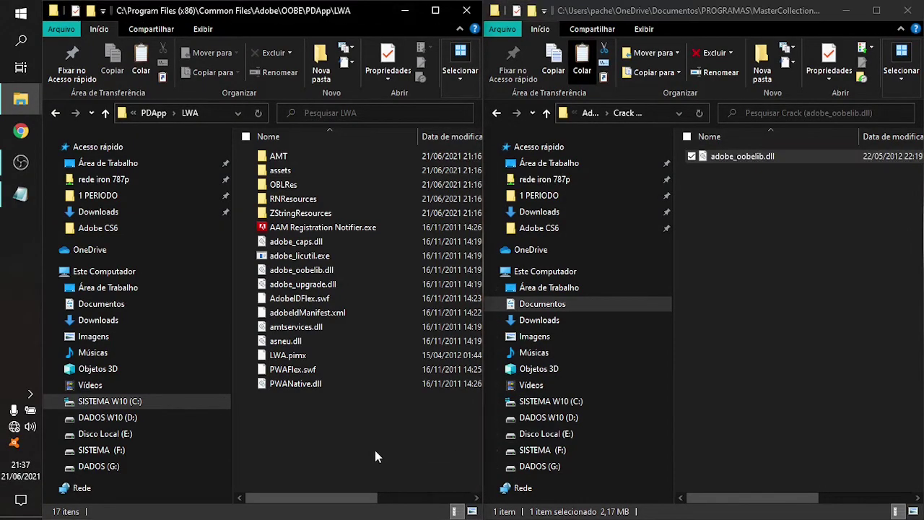
key("ctrl+v")
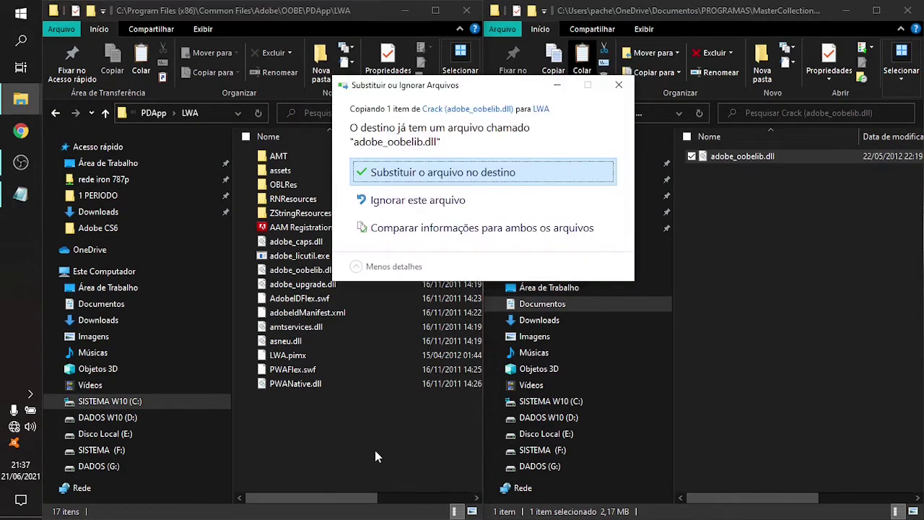
left_click(423, 176)
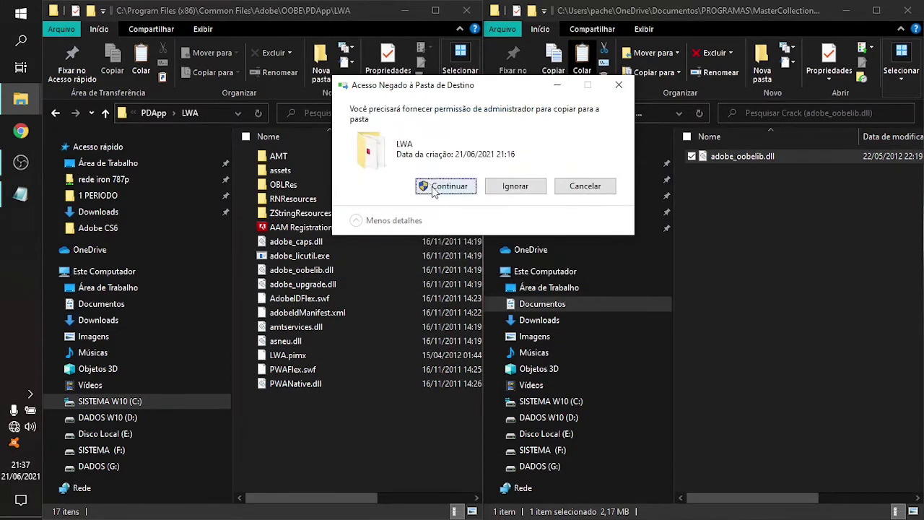
left_click(433, 188)
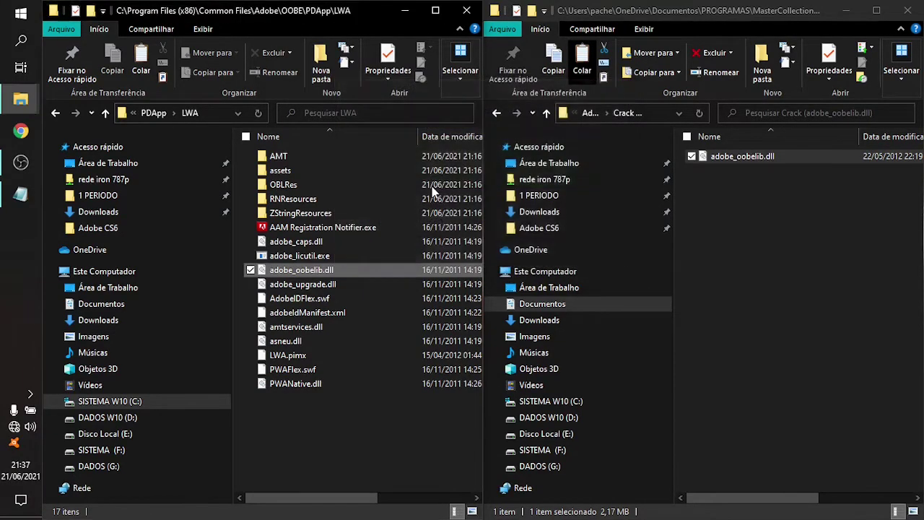
- Try to copy the path C:\Program Files (x86)\Adobe\Acrobat 10.0\Acrobat from the Leia-Me file into the LWA File Explorer window's address
left_click(8, 198)
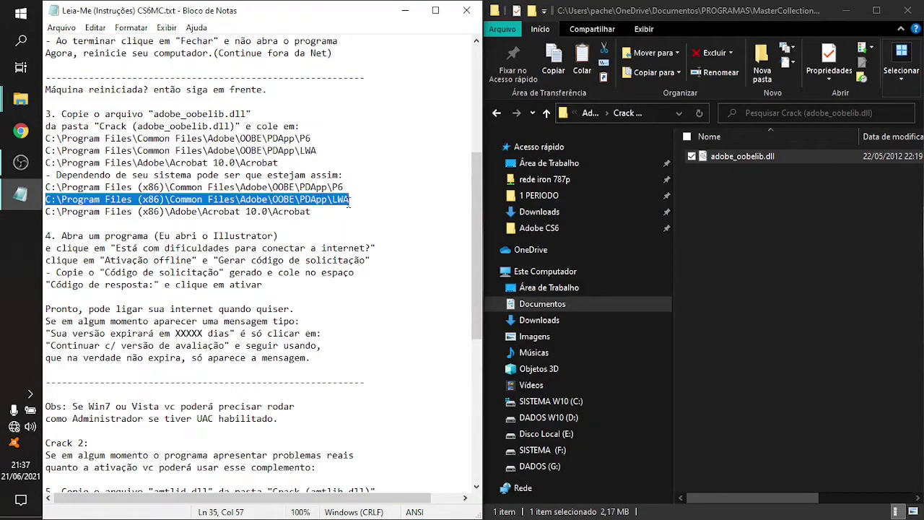
left_click_drag(318, 211, 64, 211)
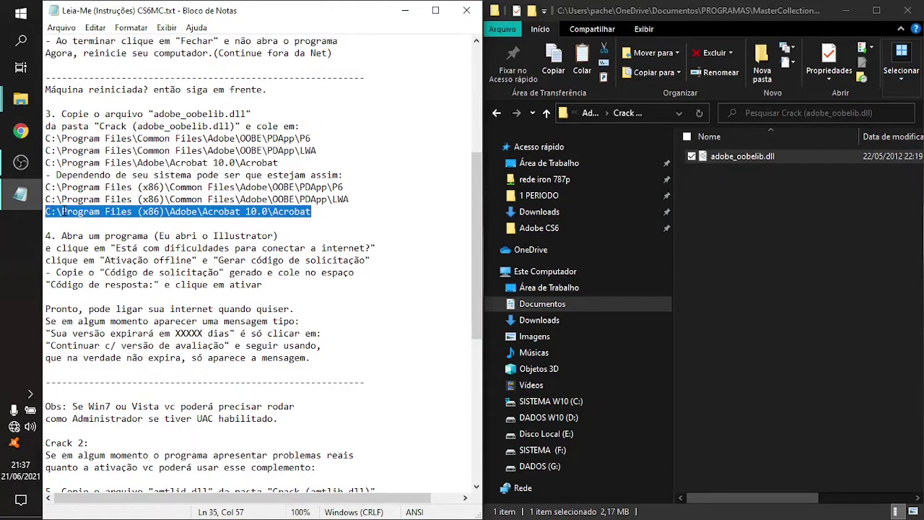
key("ctrl+c")
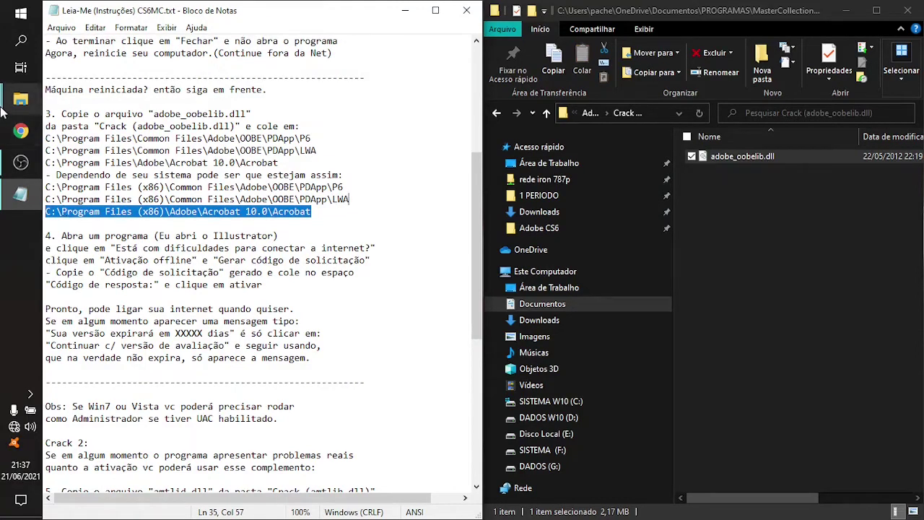
mouse_move(20, 99)
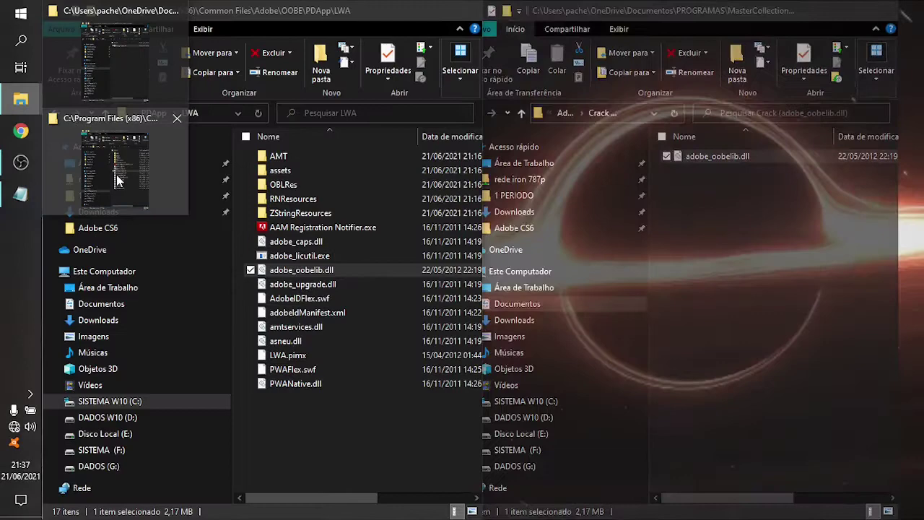
left_click(118, 180)
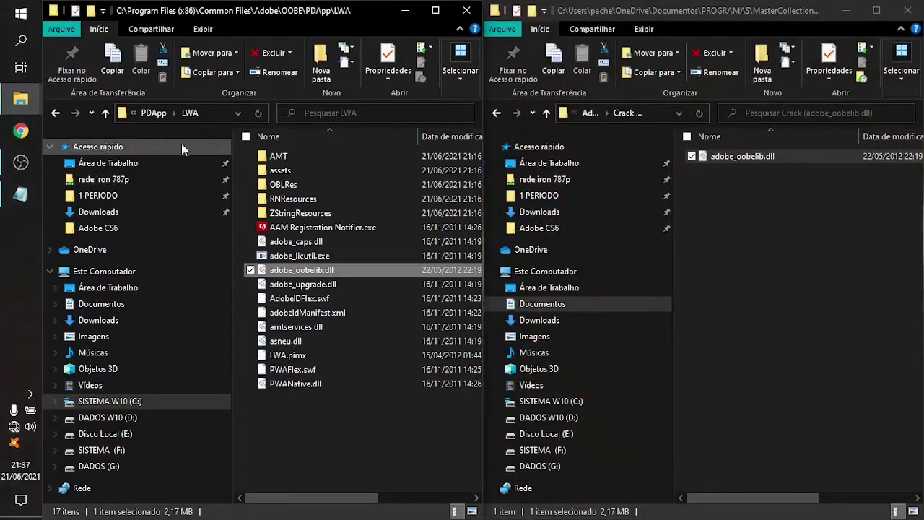
left_click(215, 111)
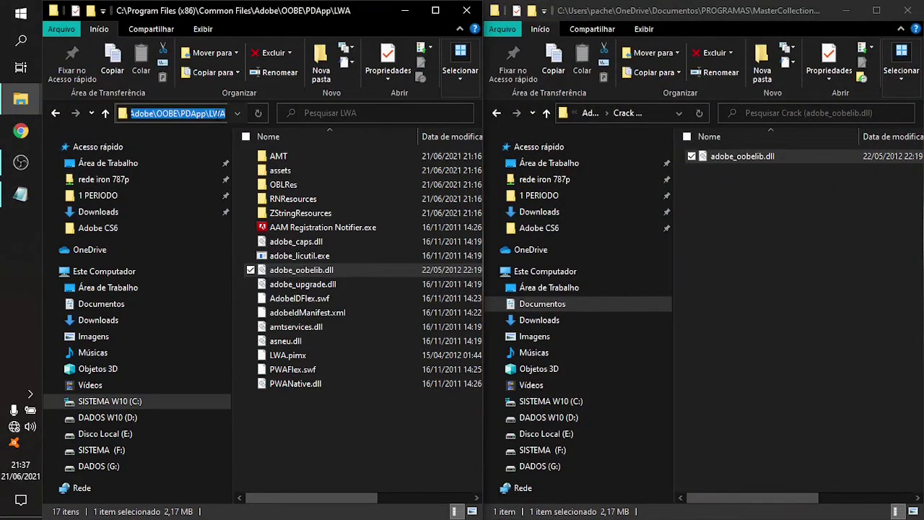
key("BackSpace")
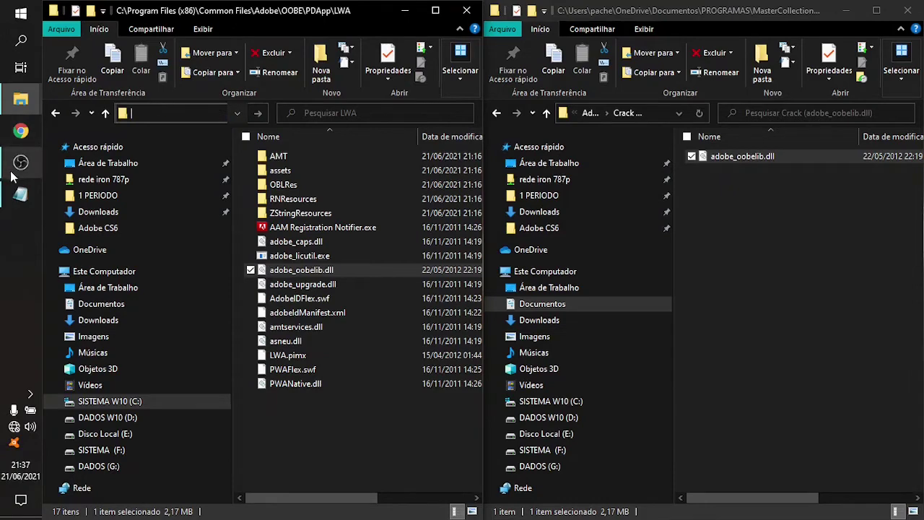
- Try again to transfer the Acrobat 10.0 folder path, recopying it from the Leia-Me file and clearing the LWA window's address
left_click(29, 201)
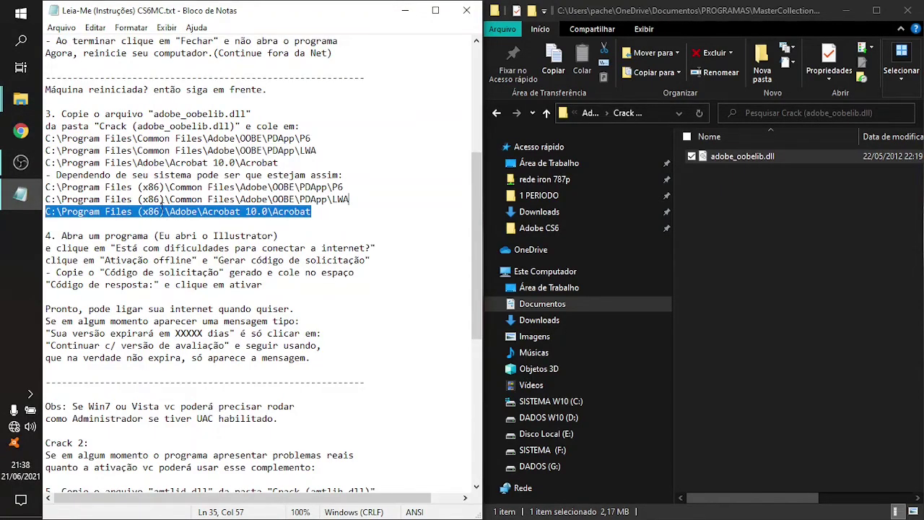
mouse_move(28, 104)
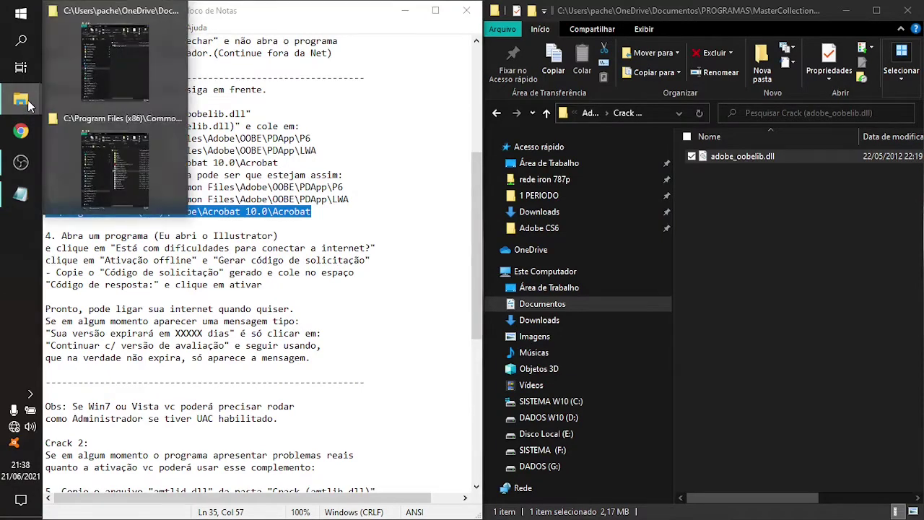
left_click(124, 137)
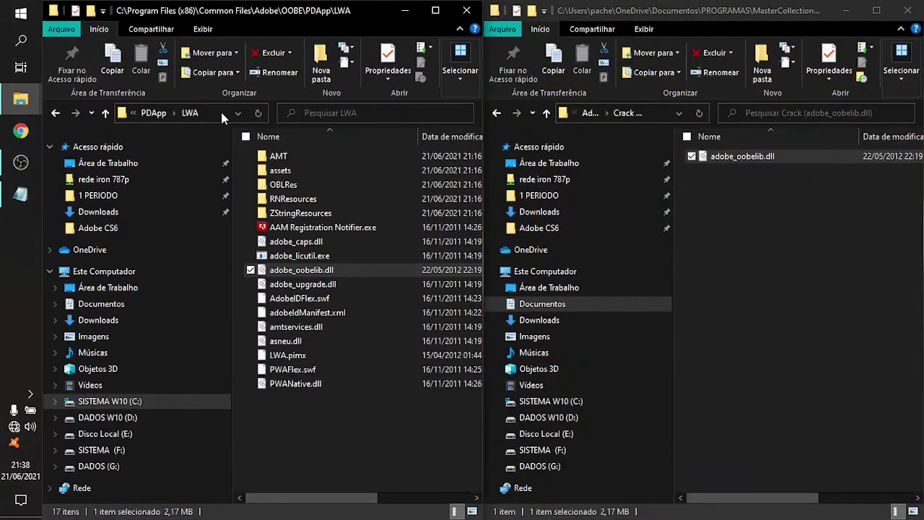
left_click(222, 117)
key("BackSpace")
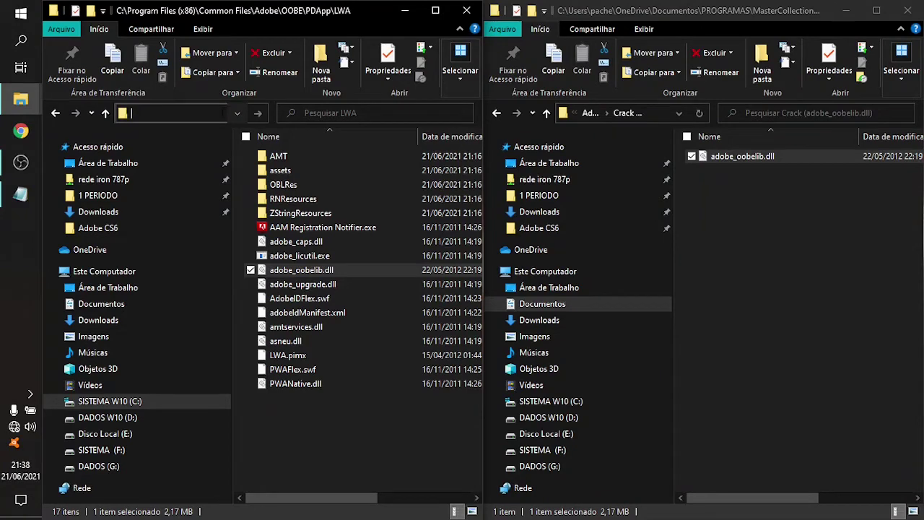
left_click(20, 195)
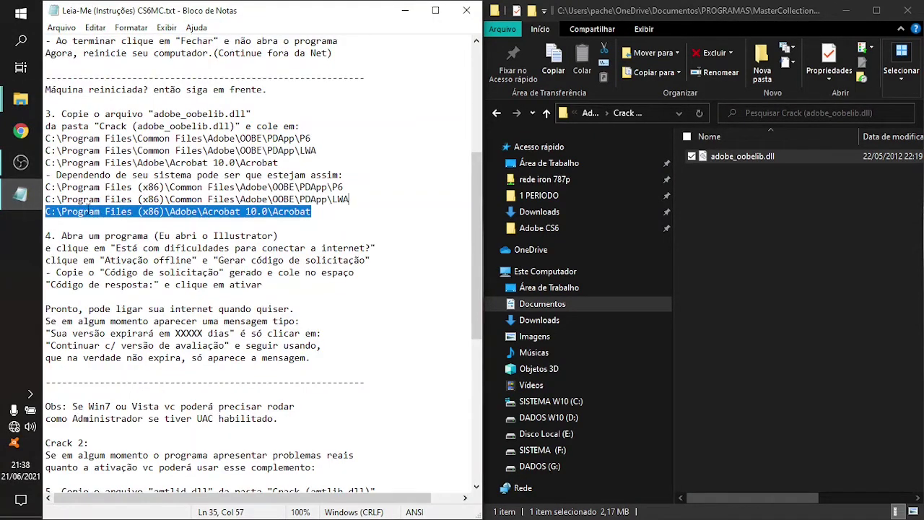
right_click(89, 209)
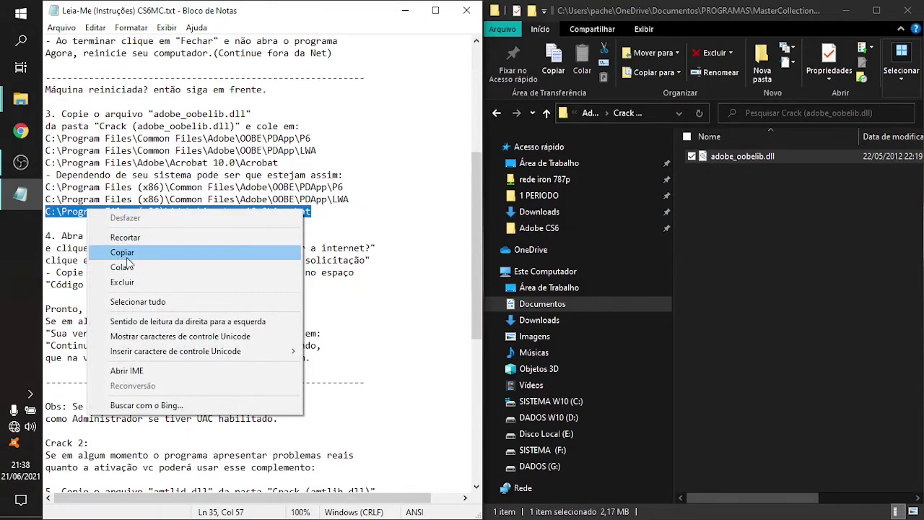
left_click(125, 254)
mouse_move(20, 105)
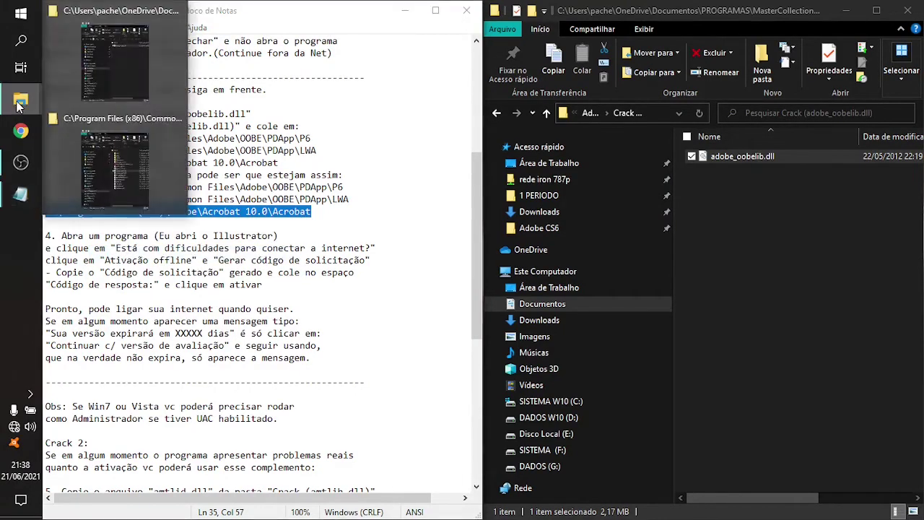
left_click(133, 178)
left_click(218, 114)
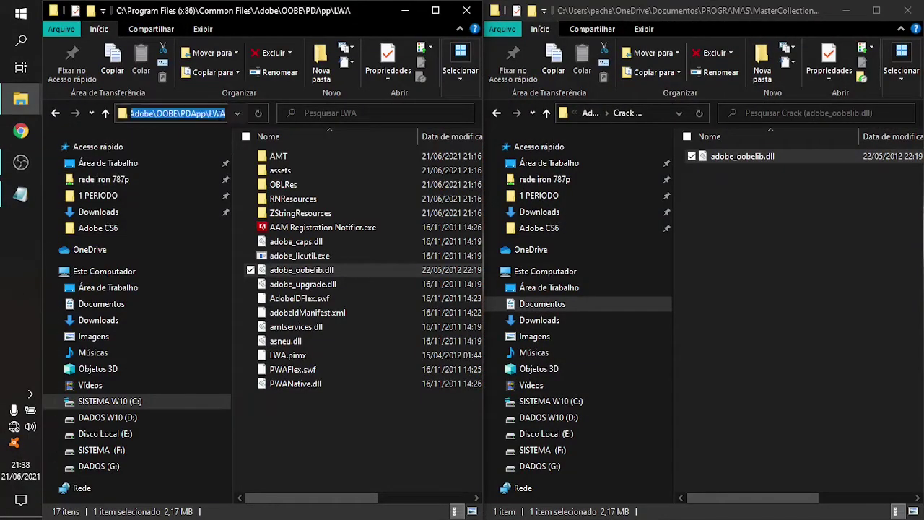
key("BackSpace")
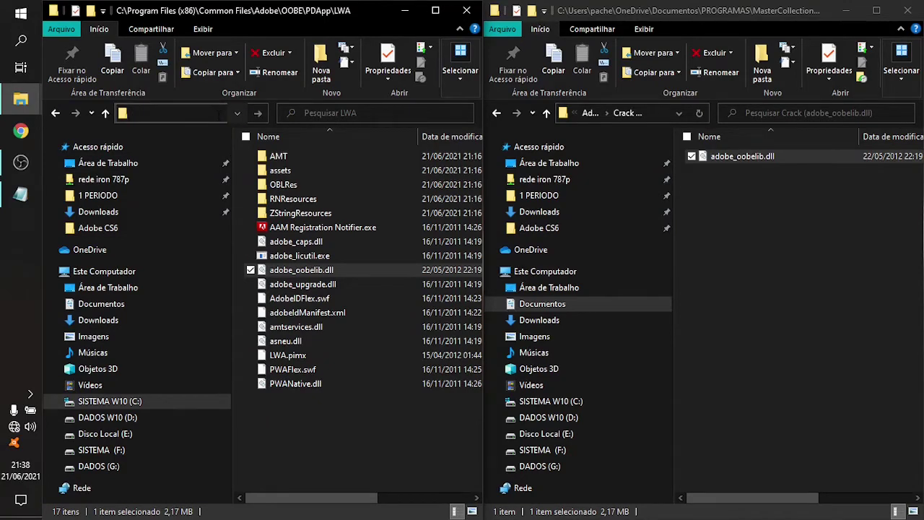
- Reselect and copy the path C:\Program Files (x86)\Adobe\Acrobat 10.0\Acrobat in the Leia-Me file and open it in the LWA File Explorer window
left_click(16, 202)
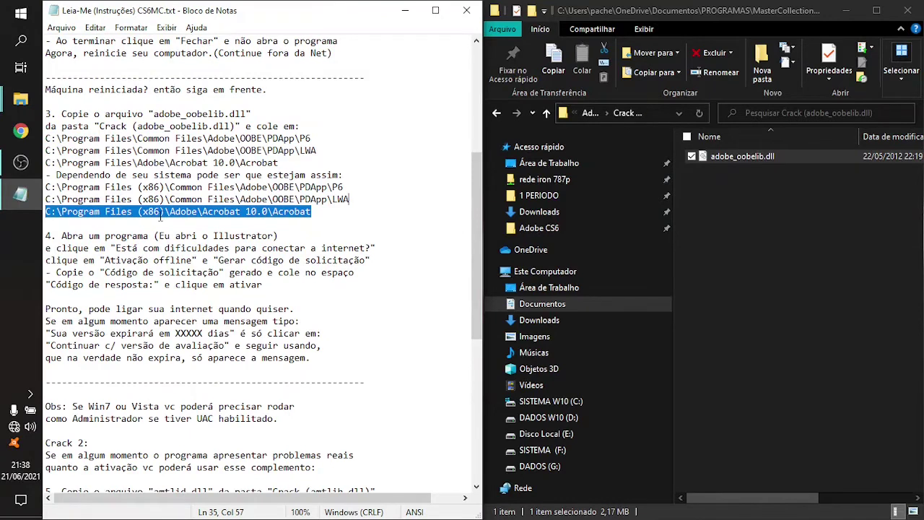
left_click(161, 212)
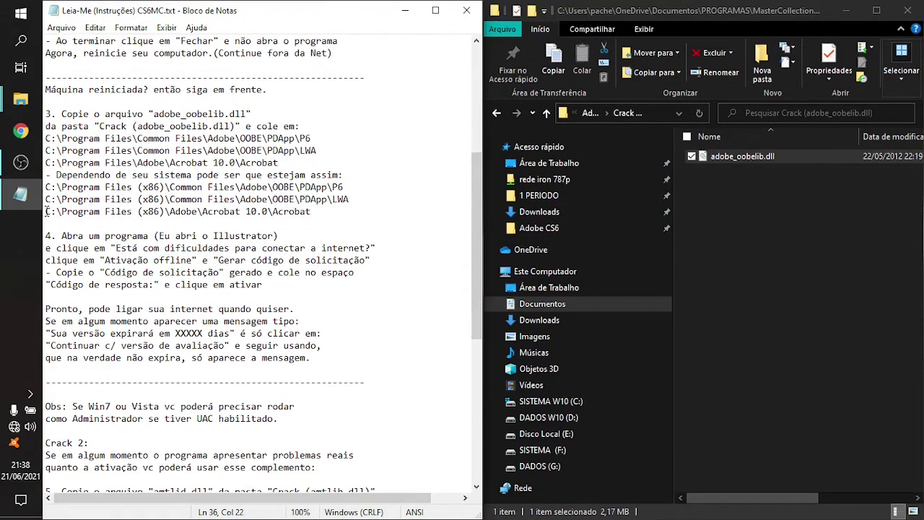
left_click_drag(46, 211, 311, 212)
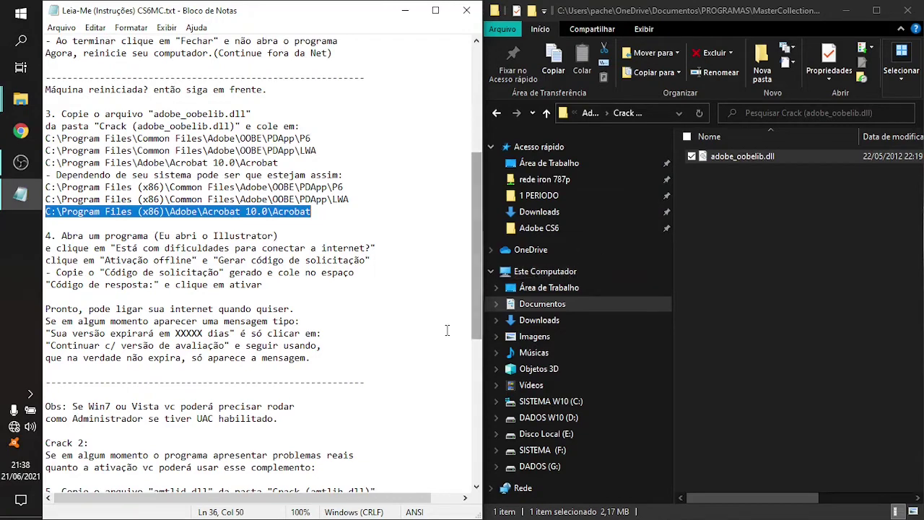
left_click(811, 313)
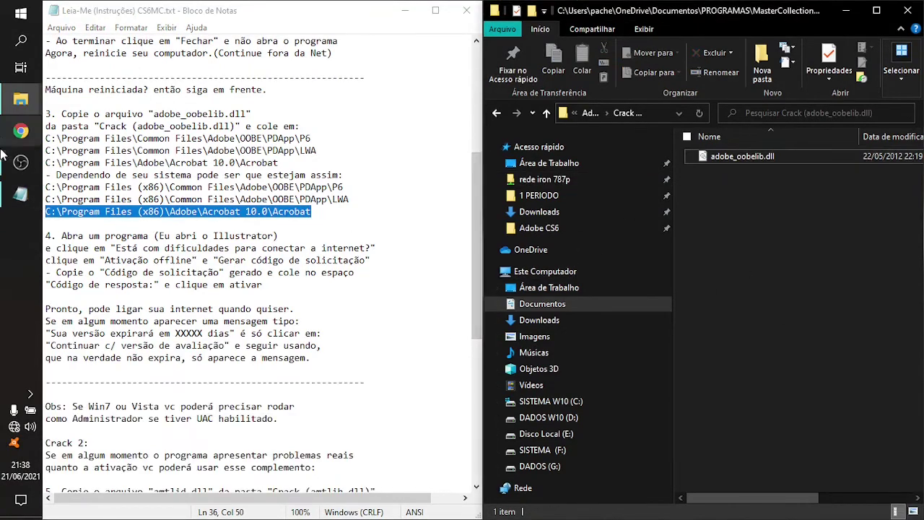
mouse_move(6, 100)
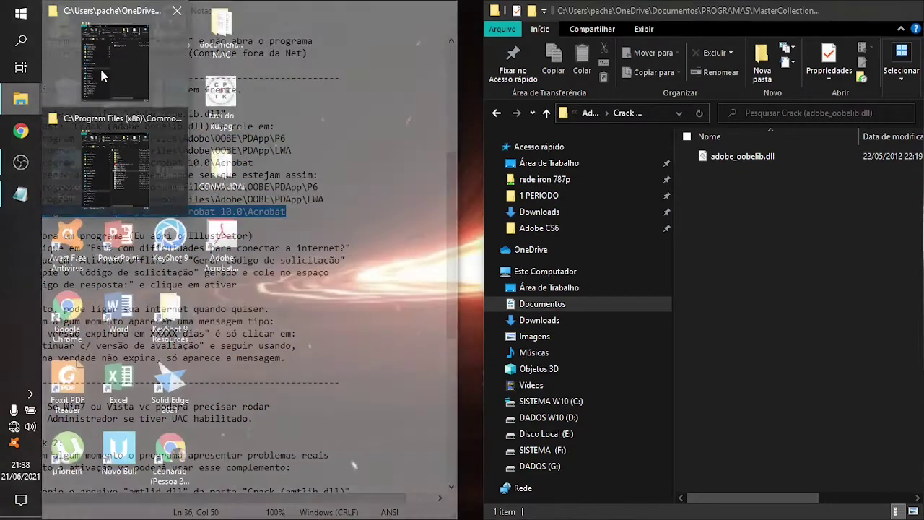
left_click(99, 66)
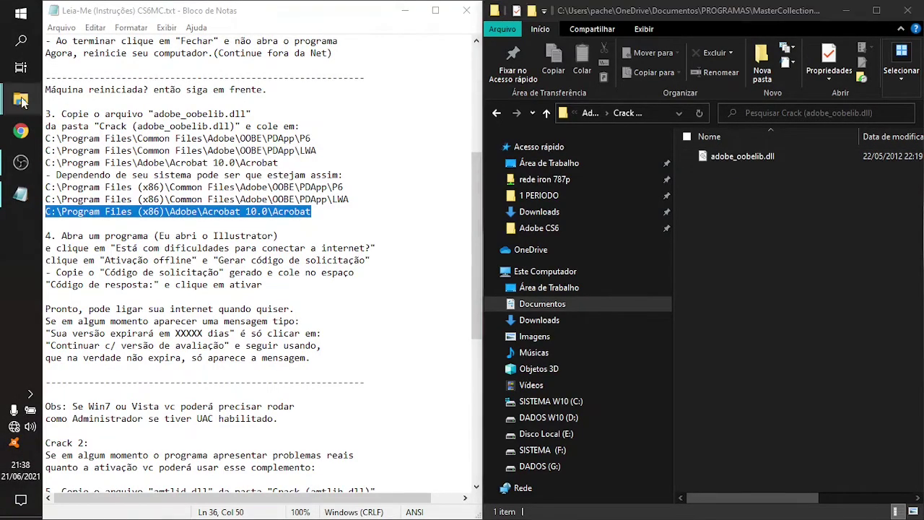
mouse_move(21, 101)
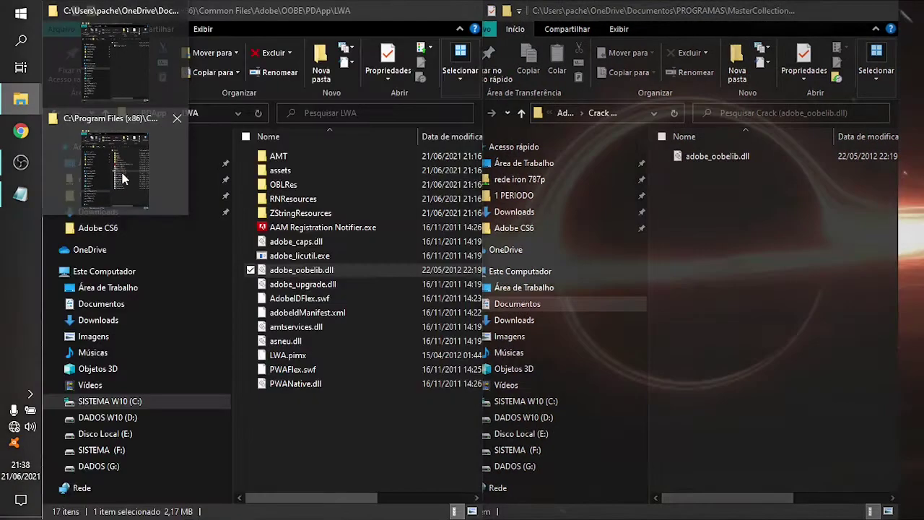
left_click(116, 166)
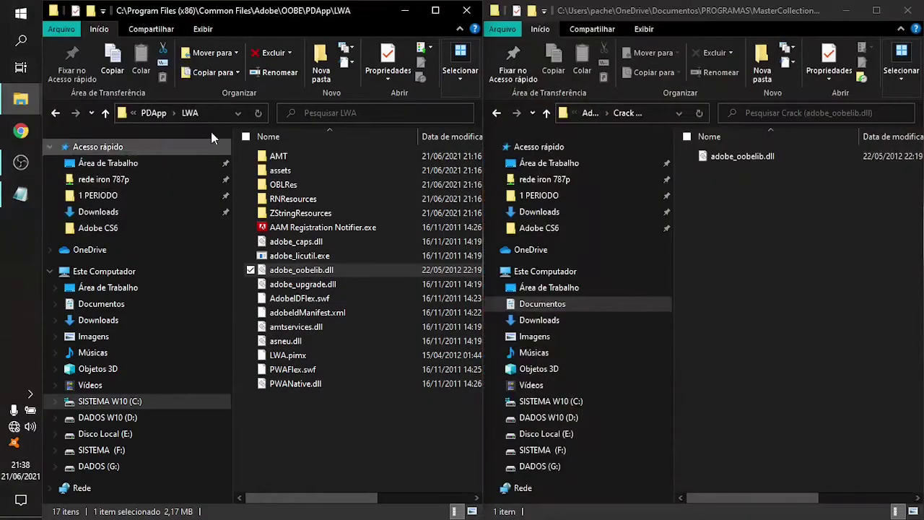
left_click(214, 111)
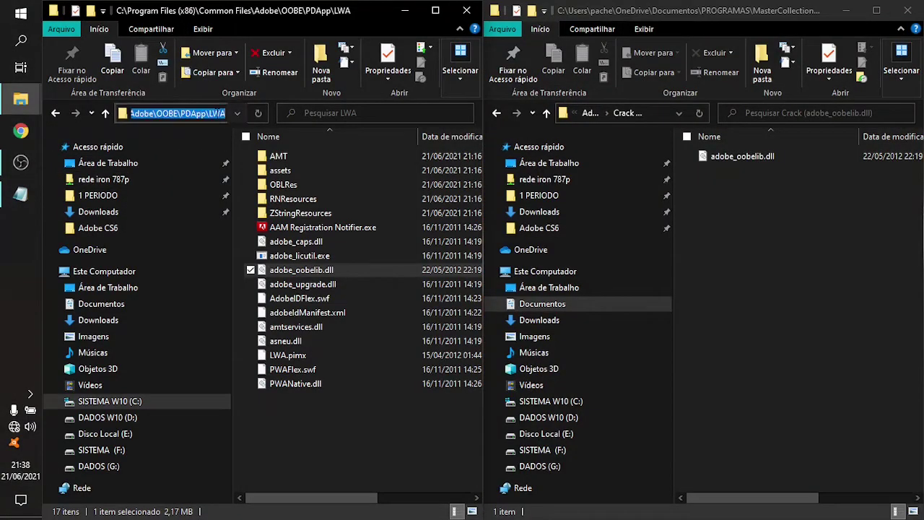
key("ctrl+v")
key("Return")
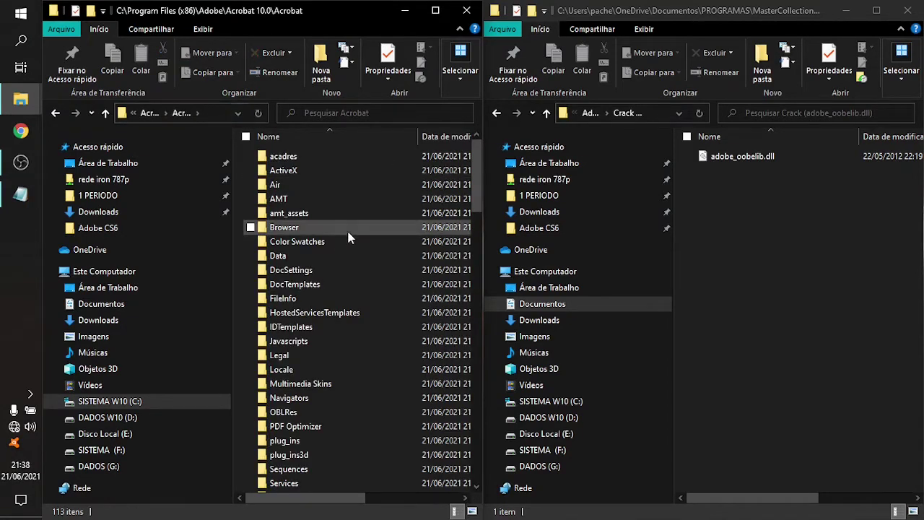
- Copy adobe_oobelib.dll from the Crack folder into the Acrobat folder, replacing the existing file with administrator permission, and return to the Leia-Me file
scroll(303, 256, "down", 20)
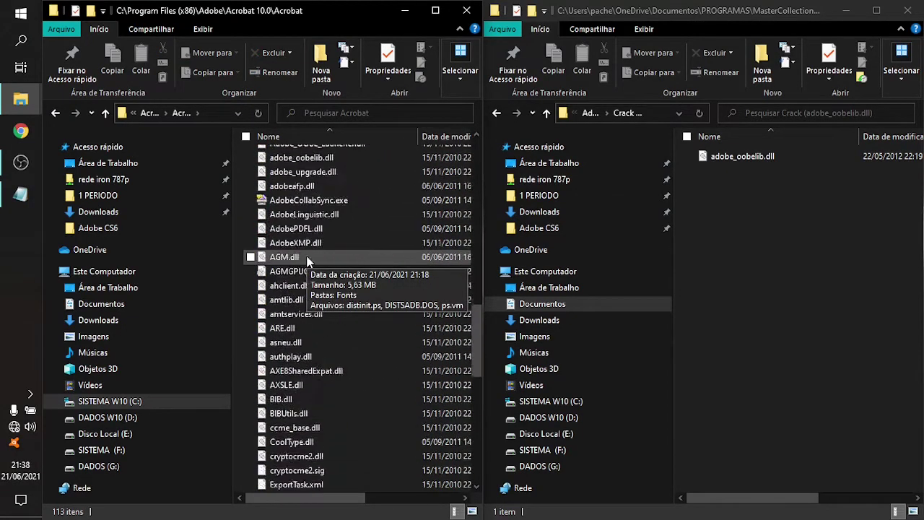
left_click(736, 155)
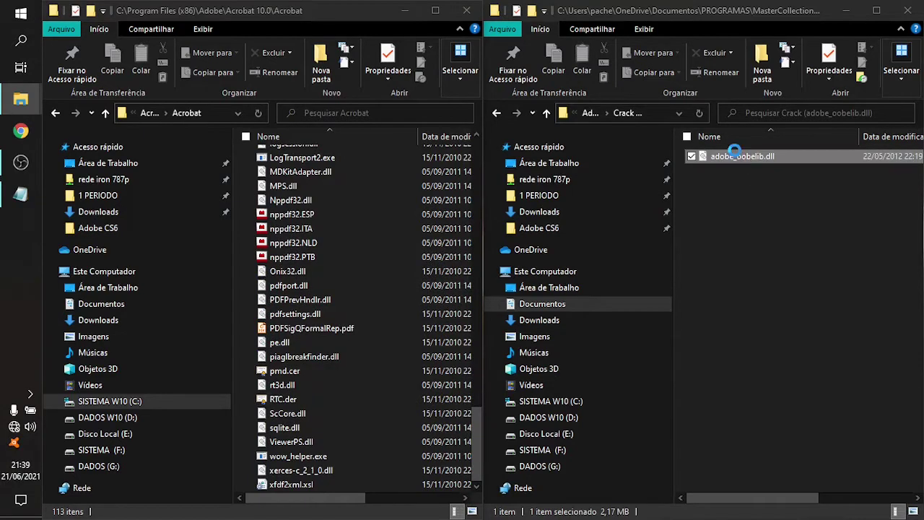
left_click(406, 352)
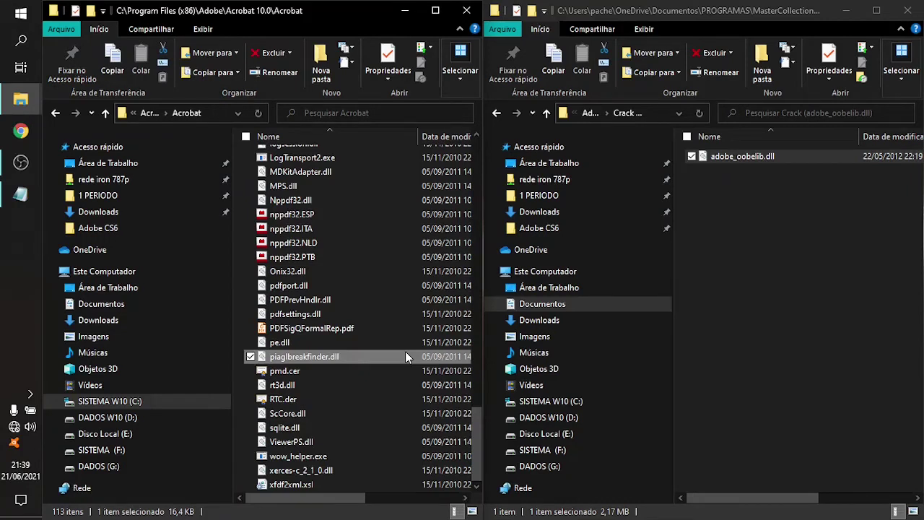
left_click(731, 155)
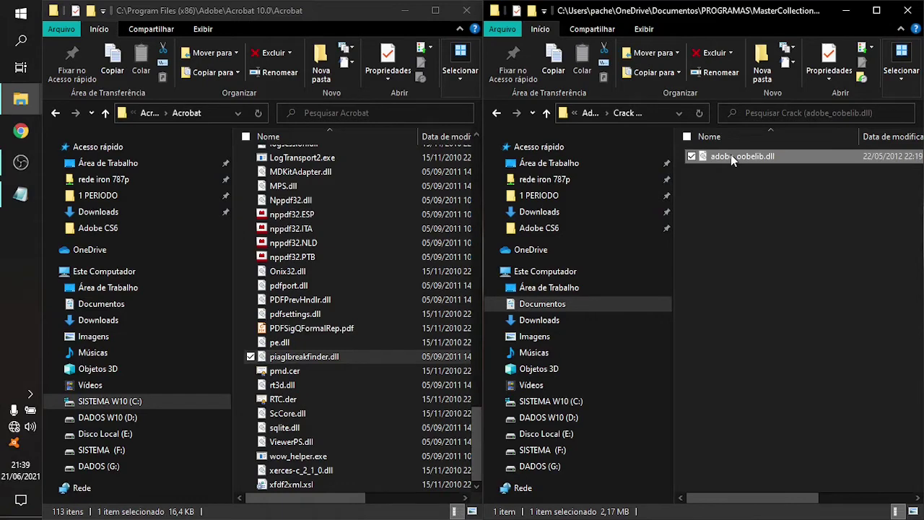
key("ctrl+c")
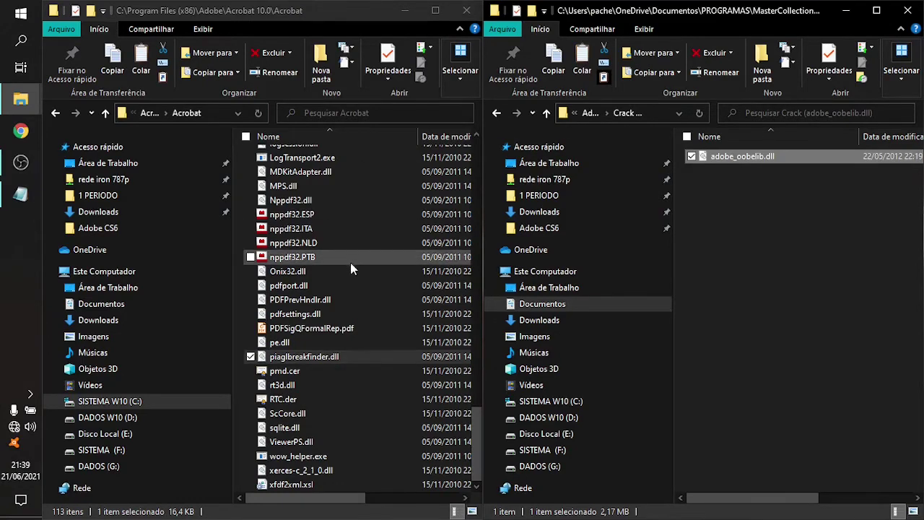
left_click(360, 286)
key("ctrl+v")
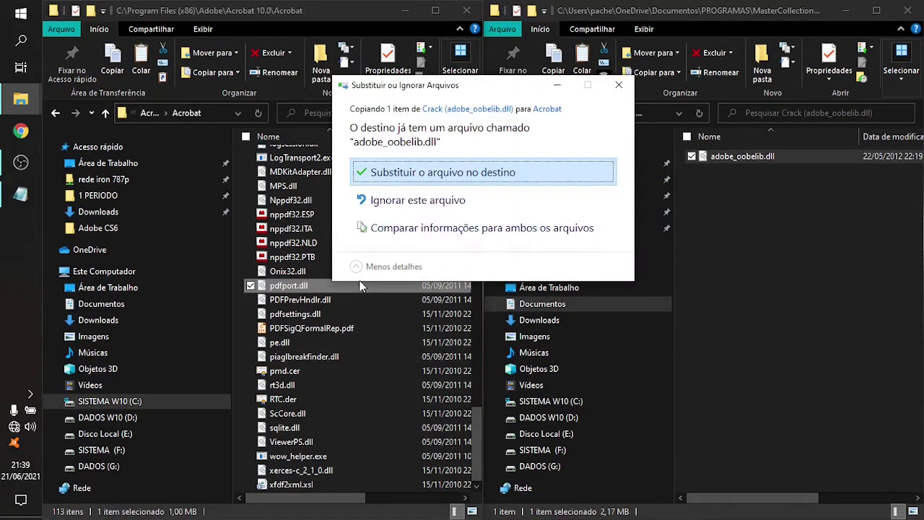
left_click(448, 174)
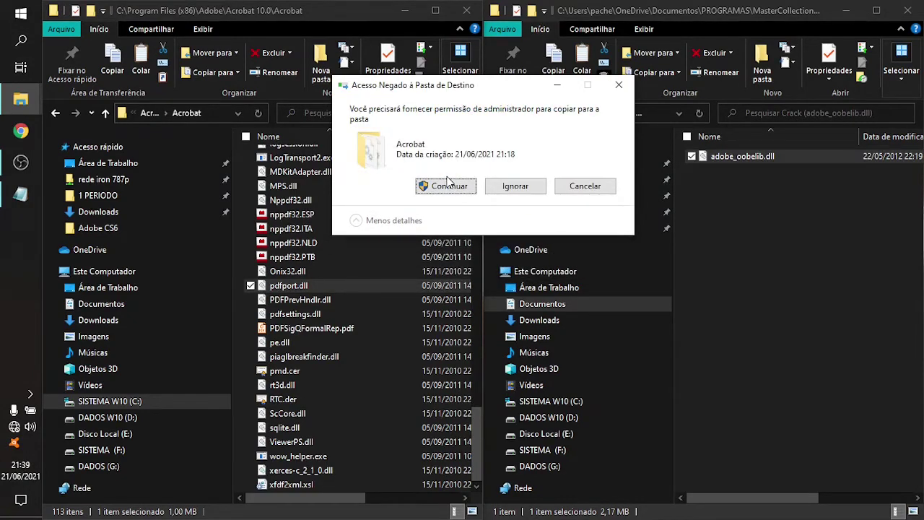
left_click(447, 185)
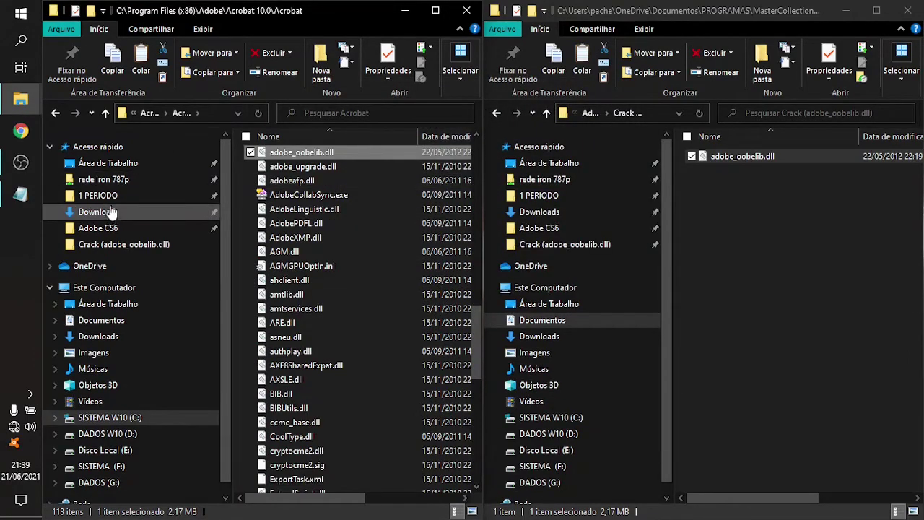
left_click(20, 193)
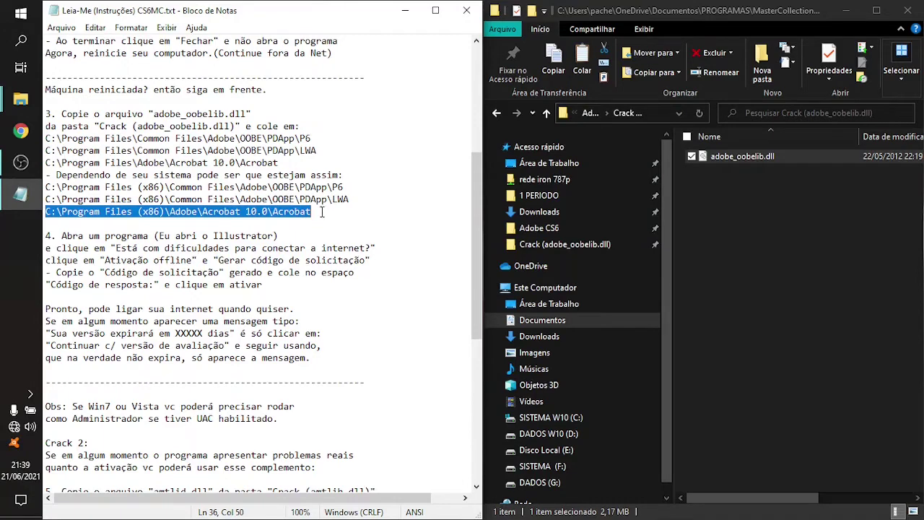
- Review step 3 and the Crack 2 section of the Leia-Me file, and inspect amtlib.dll in the Crack (amtlib.dll) folder's 32-bit subfolder
left_click_drag(322, 211, 38, 117)
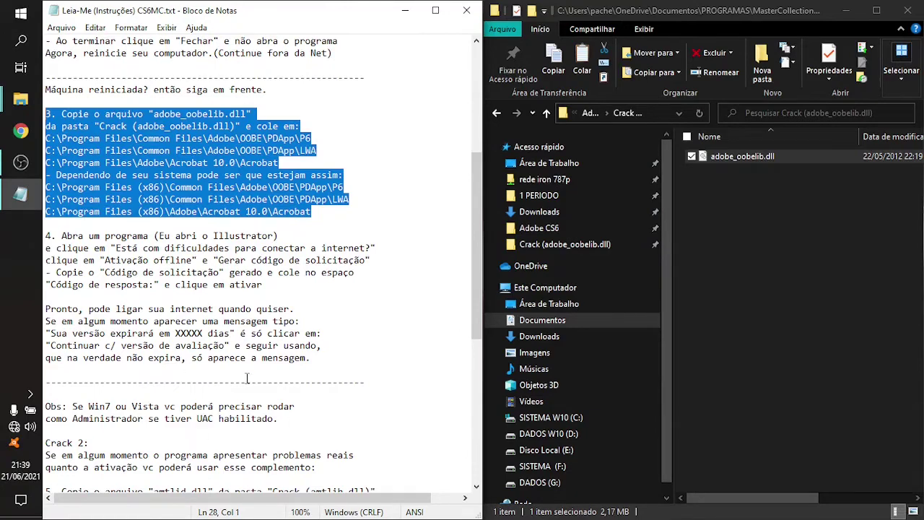
scroll(247, 378, "down", 8)
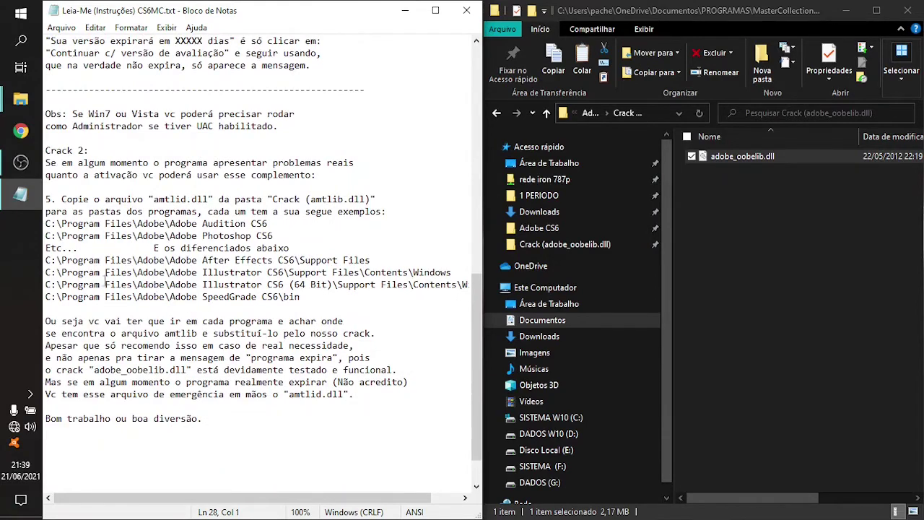
left_click(811, 276)
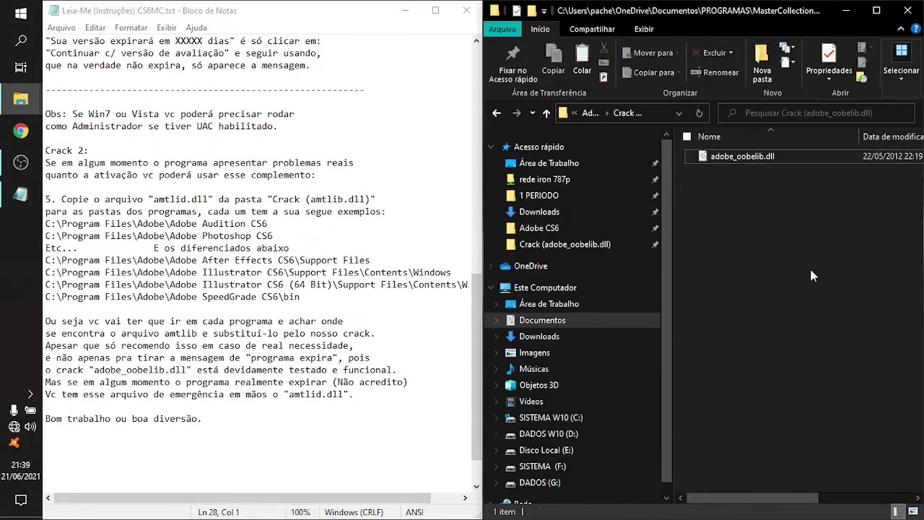
key("alt+Left")
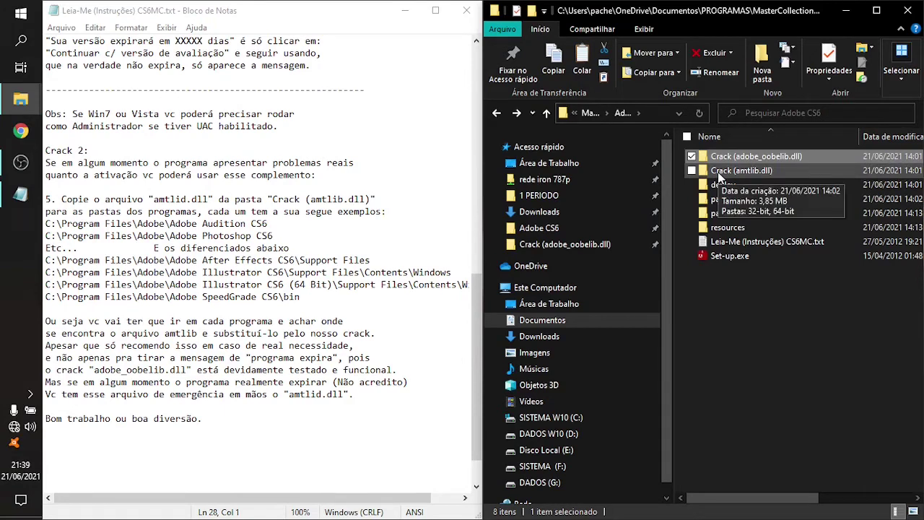
left_click(720, 173)
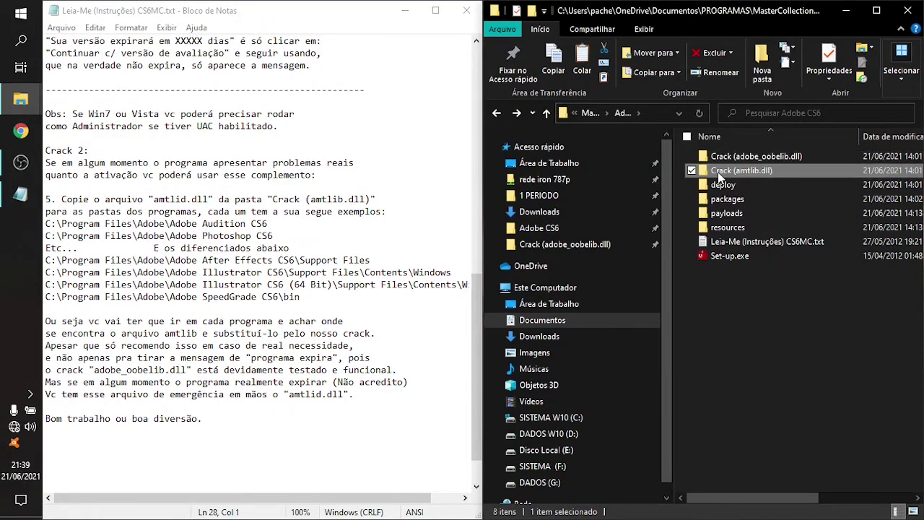
double_click(718, 174)
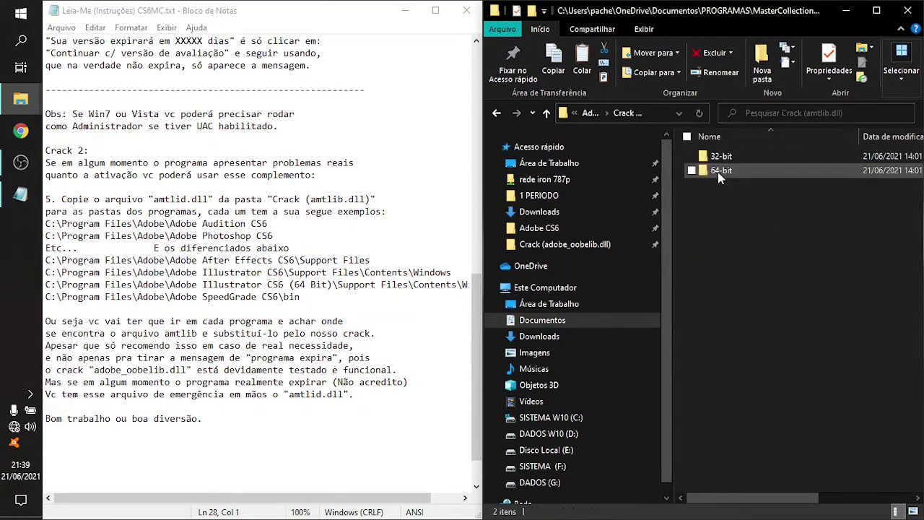
double_click(717, 158)
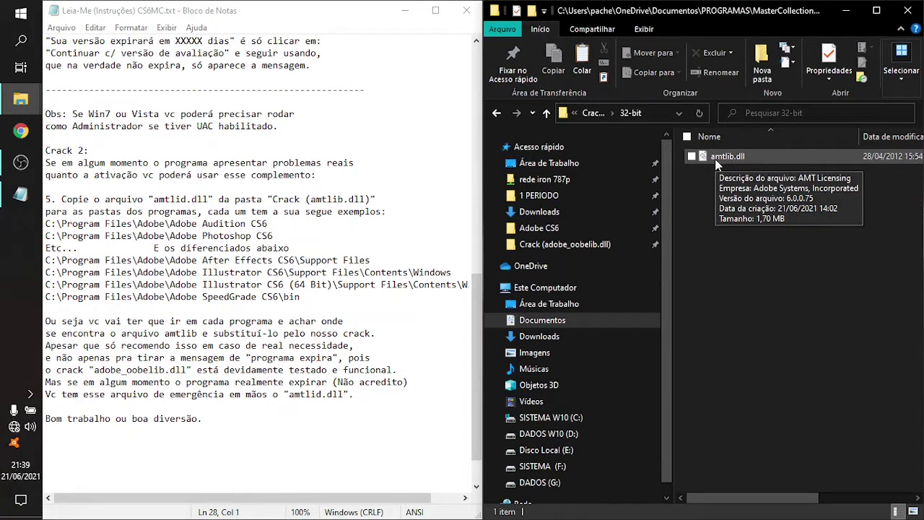
left_click(716, 160)
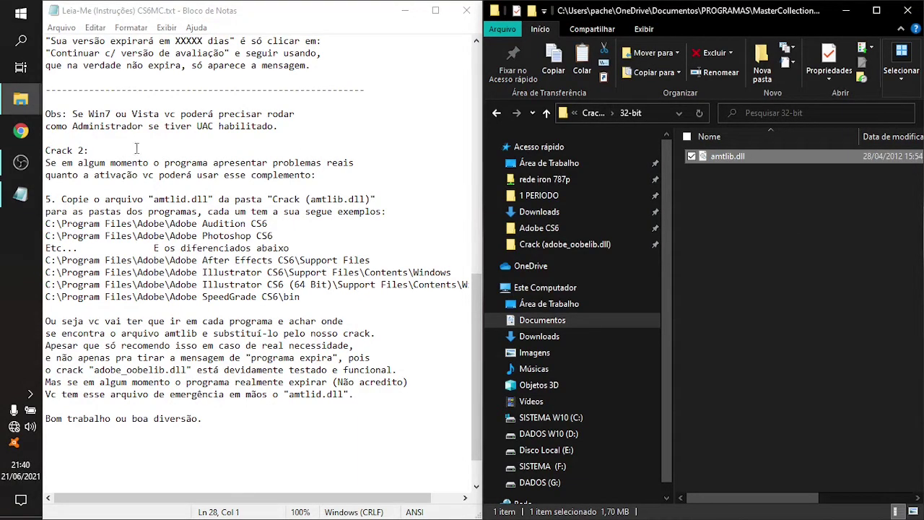
- Show the desktop and connect the computer to the MARBURG.EXE Wi-Fi network
key("super+d")
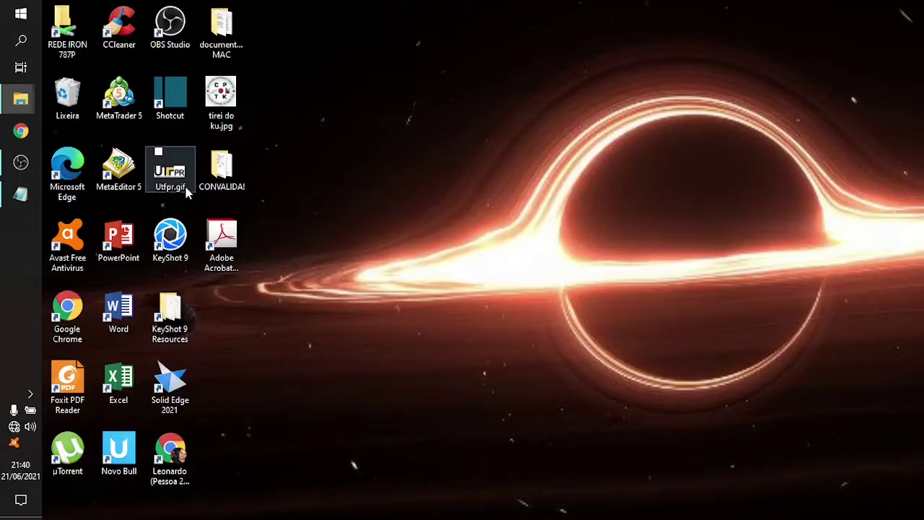
left_click(14, 427)
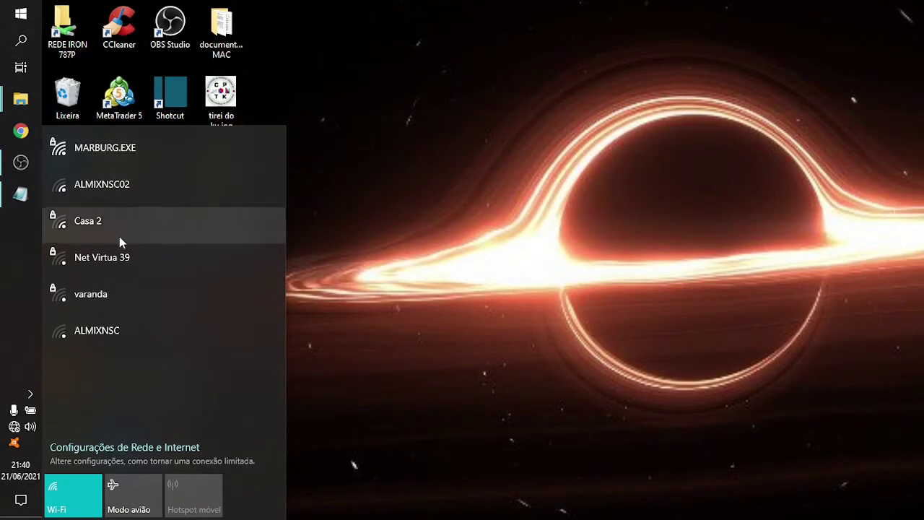
left_click(91, 148)
left_click(242, 211)
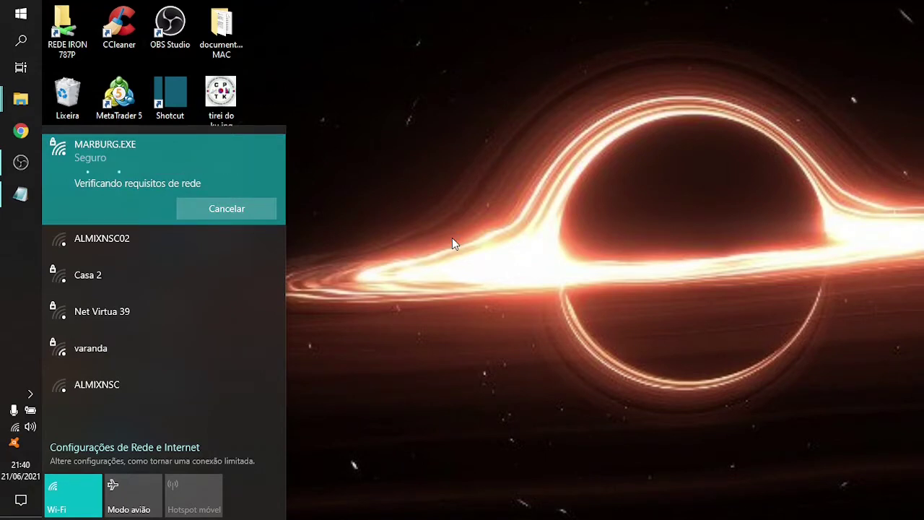
left_click(407, 248)
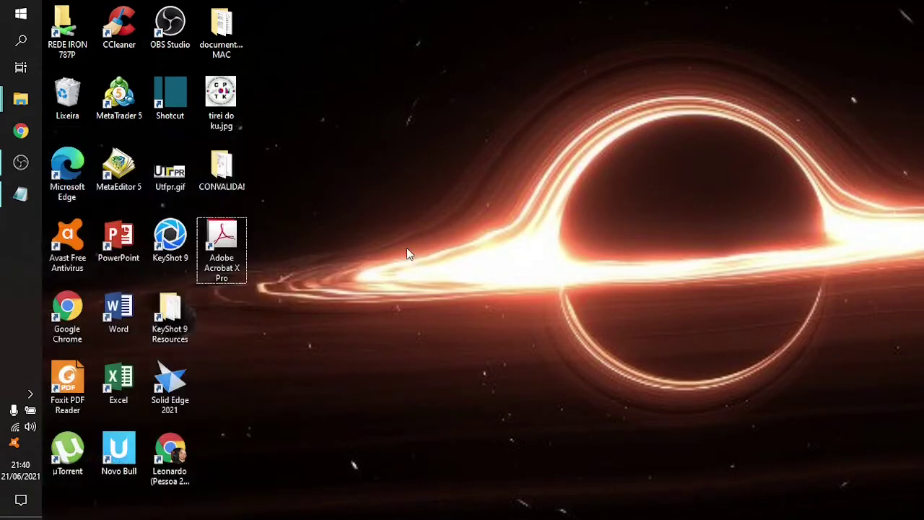
- Launch Adobe Acrobat X Pro from its desktop shortcut
left_click(219, 233)
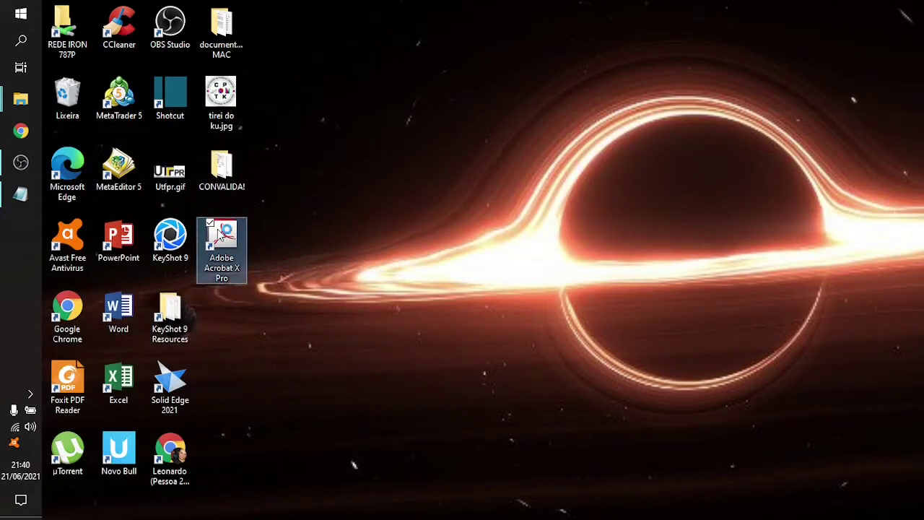
double_click(220, 231)
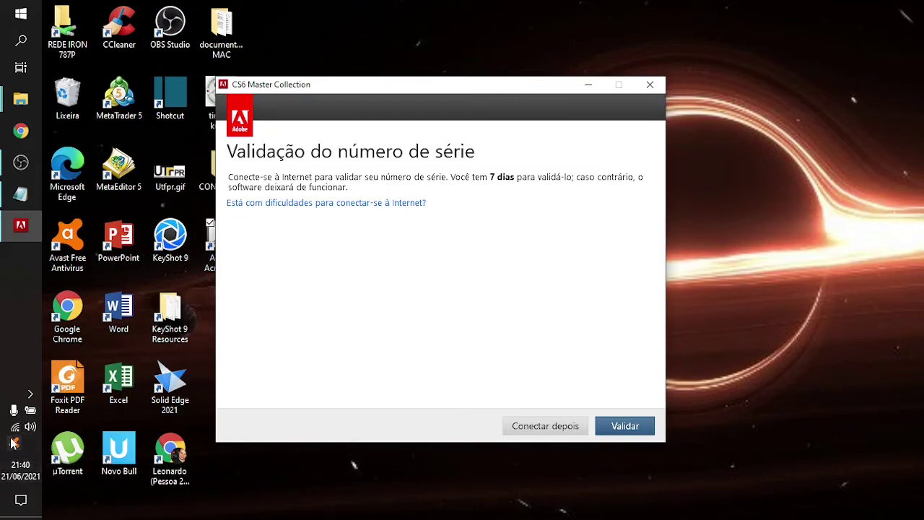
- Disconnect the computer from the MARBURG.EXE Wi-Fi network and return to the serial number validation window
mouse_move(13, 443)
left_click(15, 428)
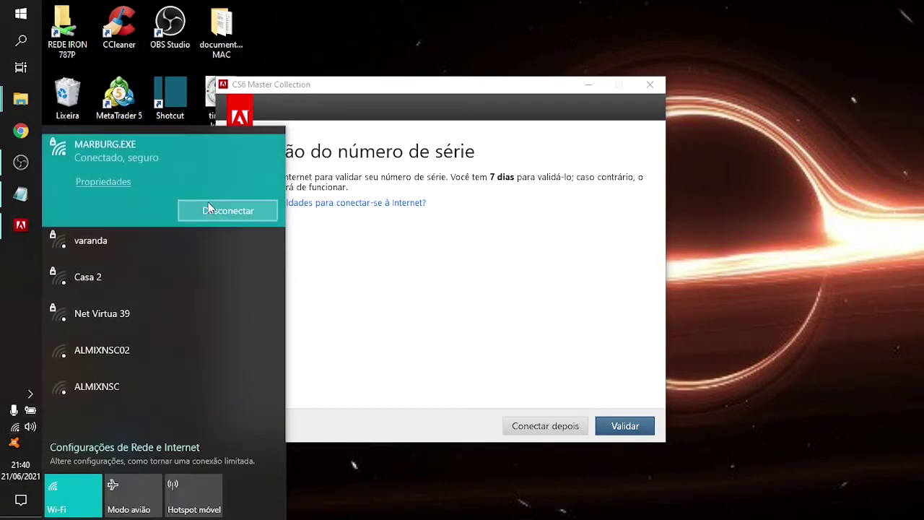
left_click(208, 205)
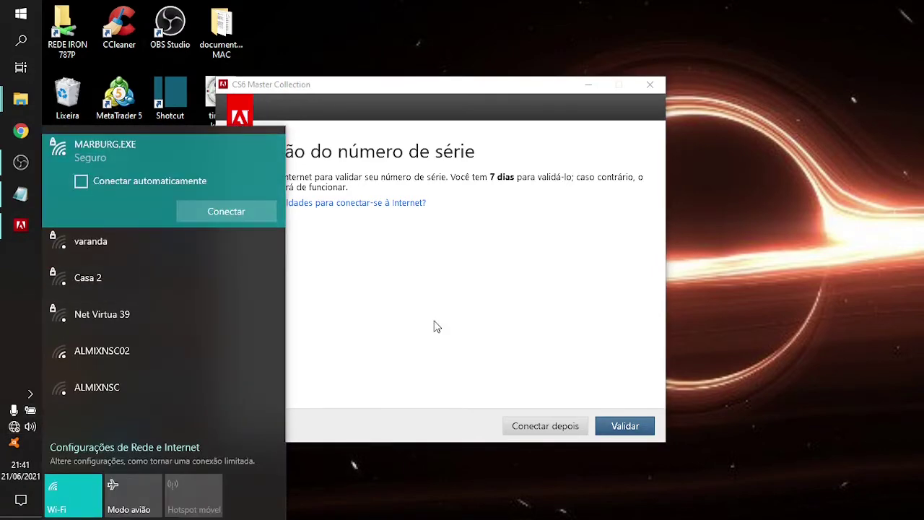
left_click(435, 326)
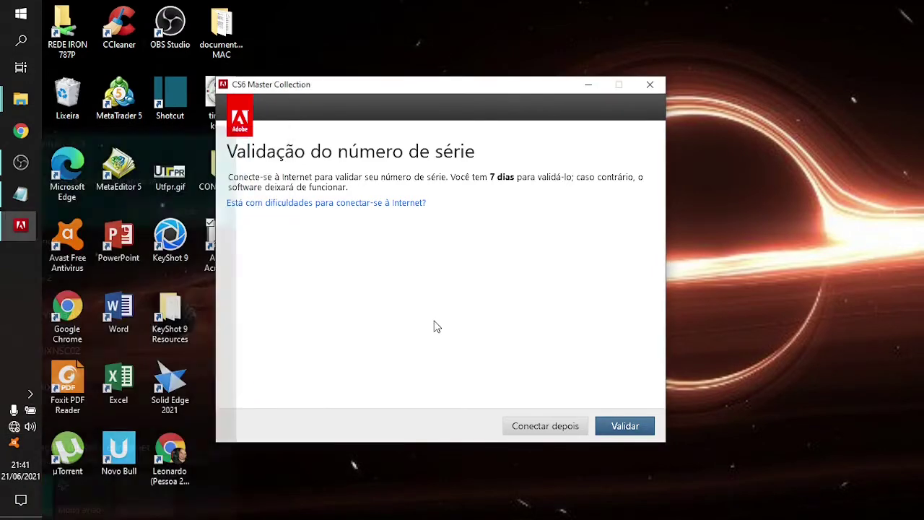
- Postpone the serial number validation by choosing to connect later, and dismiss the AAM Registration Notifier notification
left_click(542, 428)
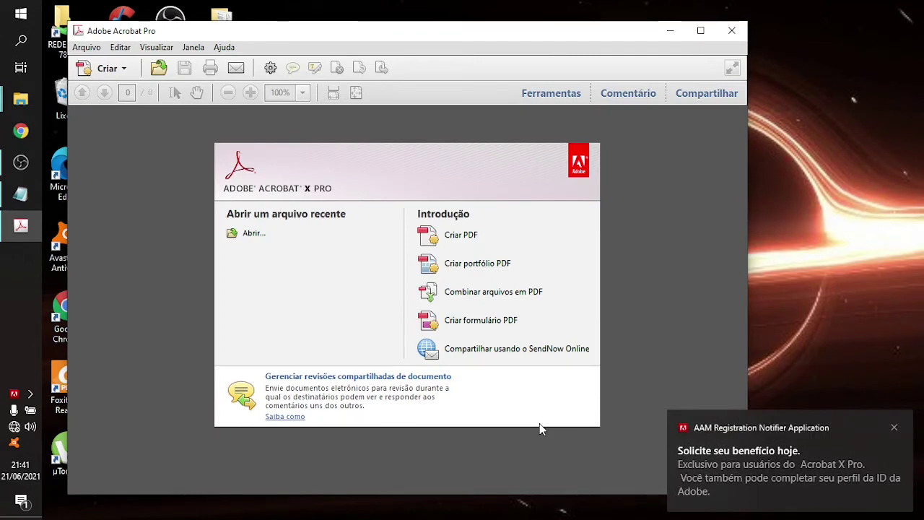
left_click(895, 429)
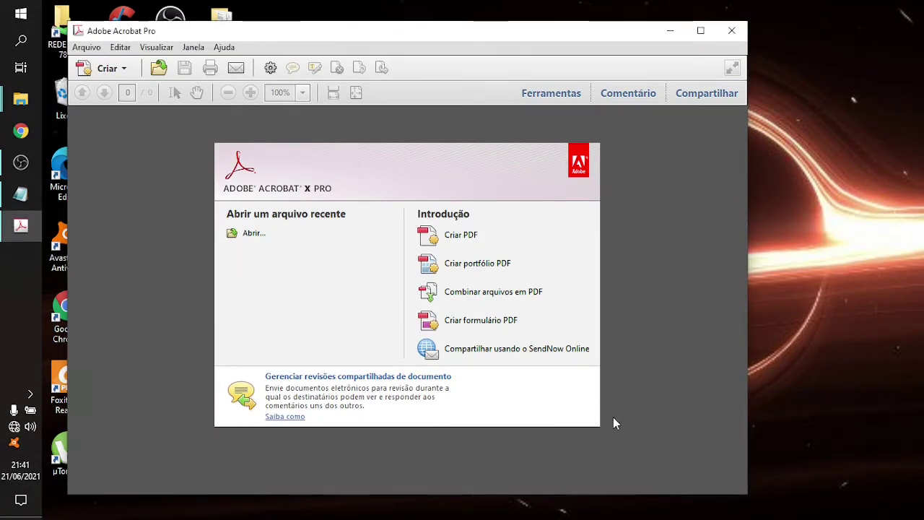
- Open Task Manager with the Run command taskmgr and display its list of startup programs
key("super+r")
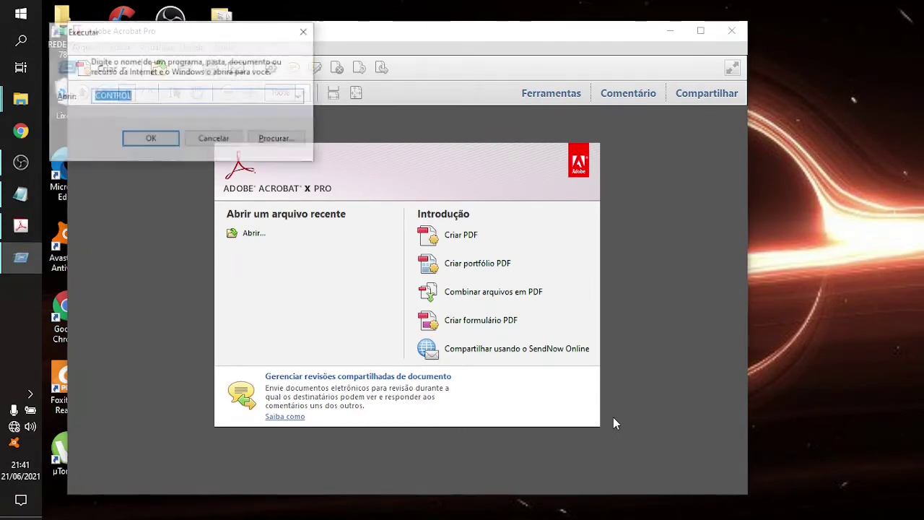
type("ta")
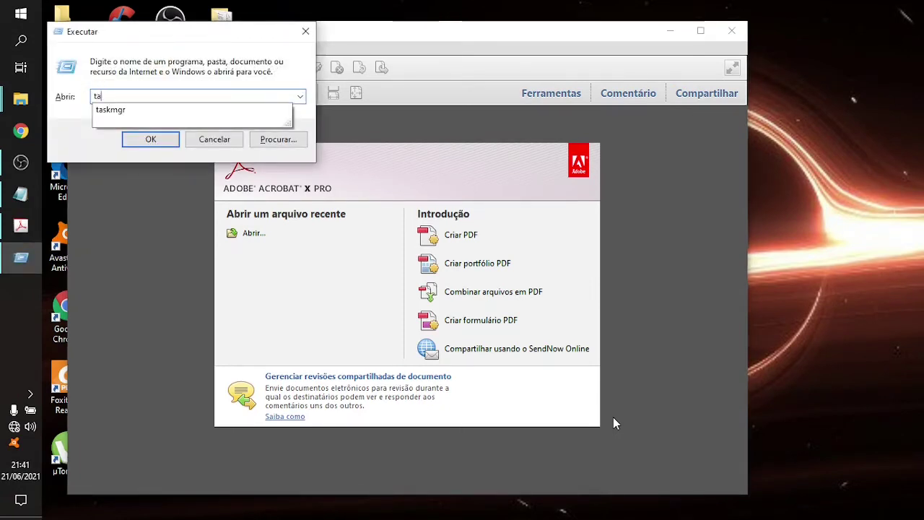
type("skm")
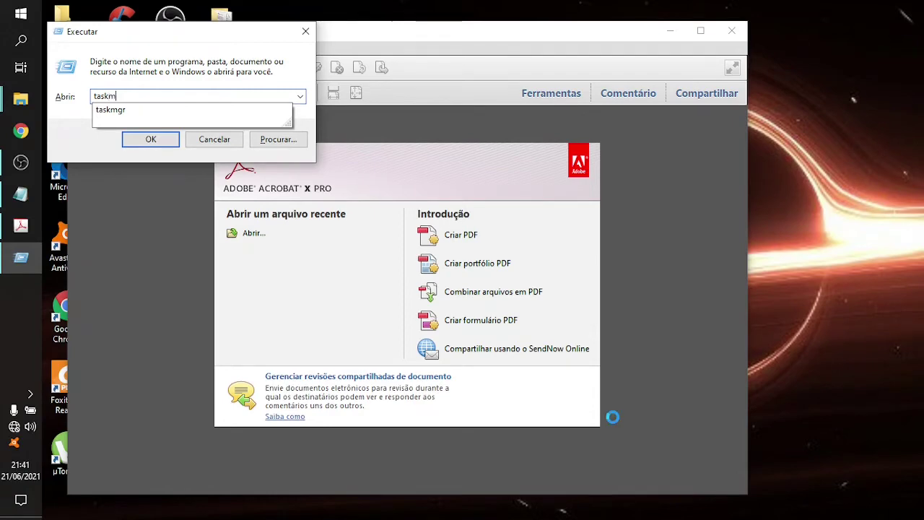
type("gr")
key("Return")
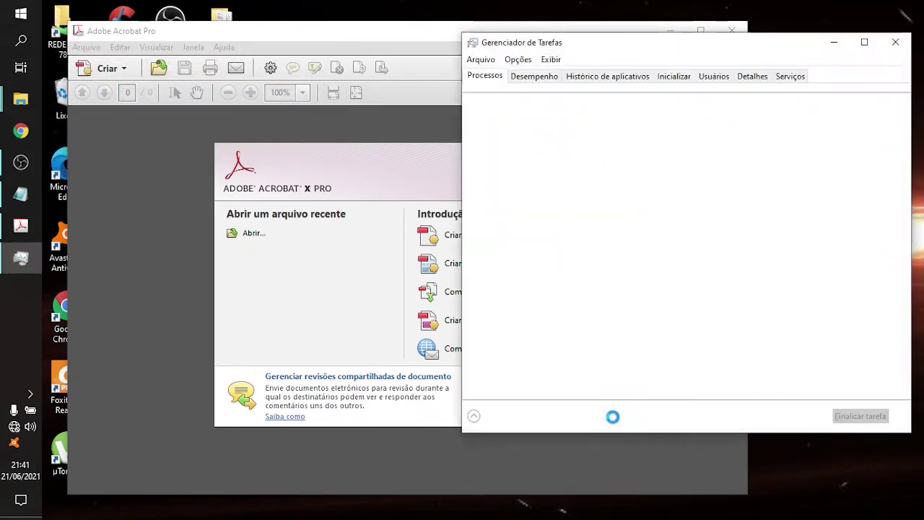
left_click(672, 78)
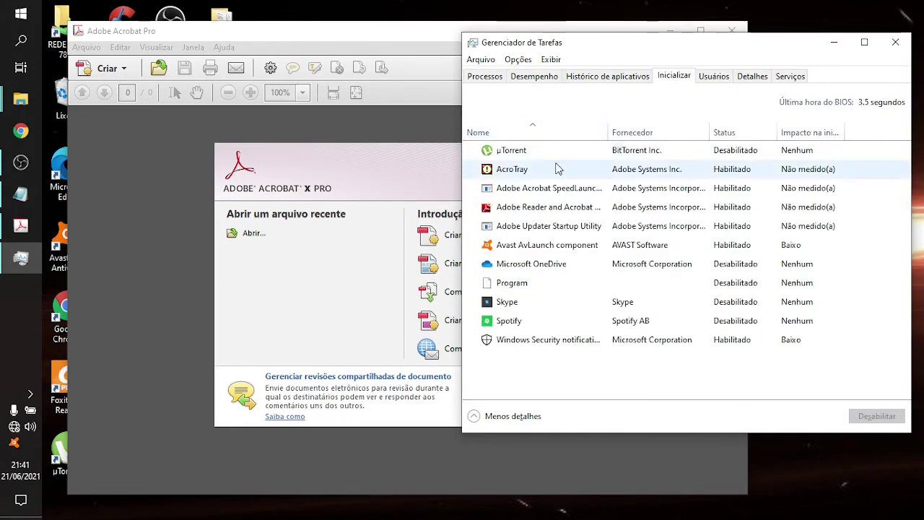
- Disable the startup entries Adobe Acrobat SpeedLauncher, Adobe Reader and Acrobat, and Adobe Updater Startup Utility, and close Task Manager
left_click(513, 170)
key("Down")
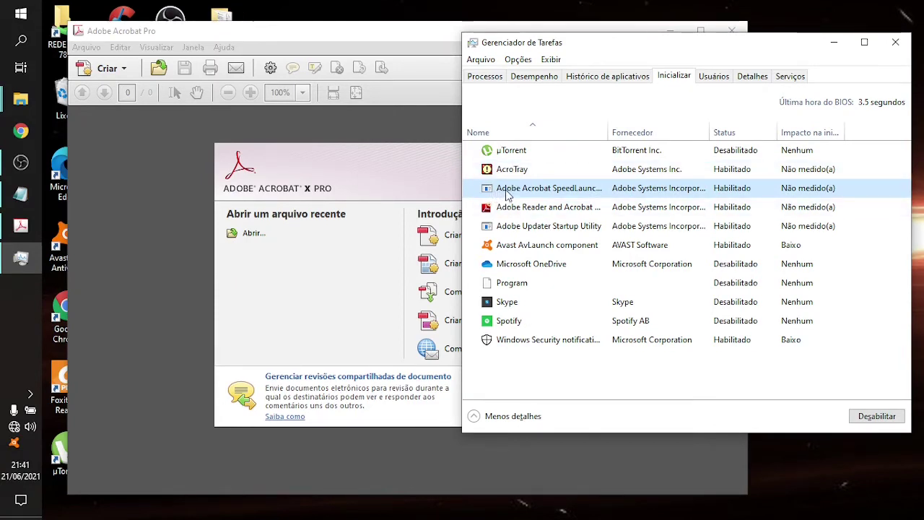
right_click(508, 195)
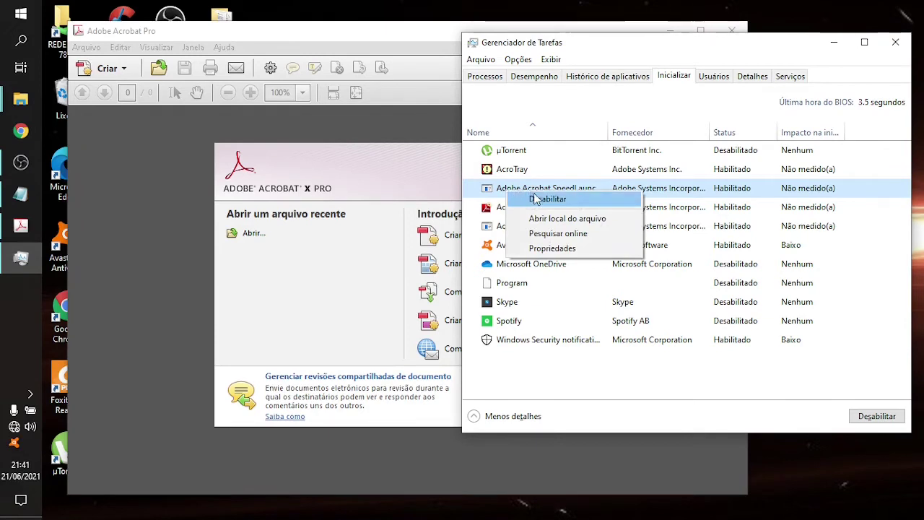
left_click(534, 199)
right_click(527, 209)
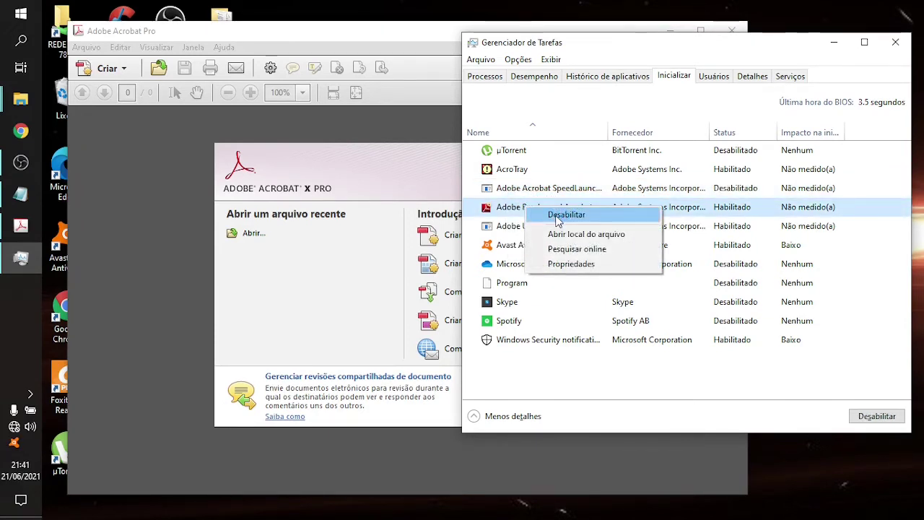
left_click(553, 215)
right_click(532, 230)
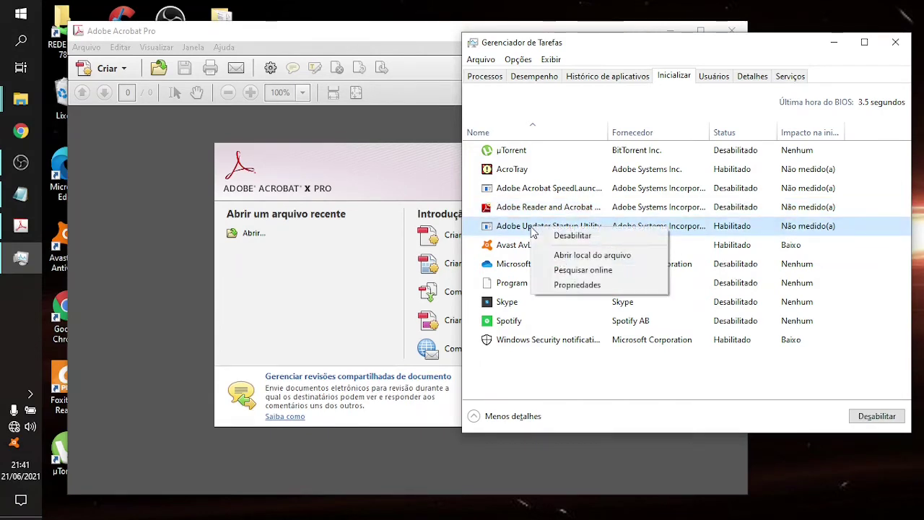
left_click(563, 236)
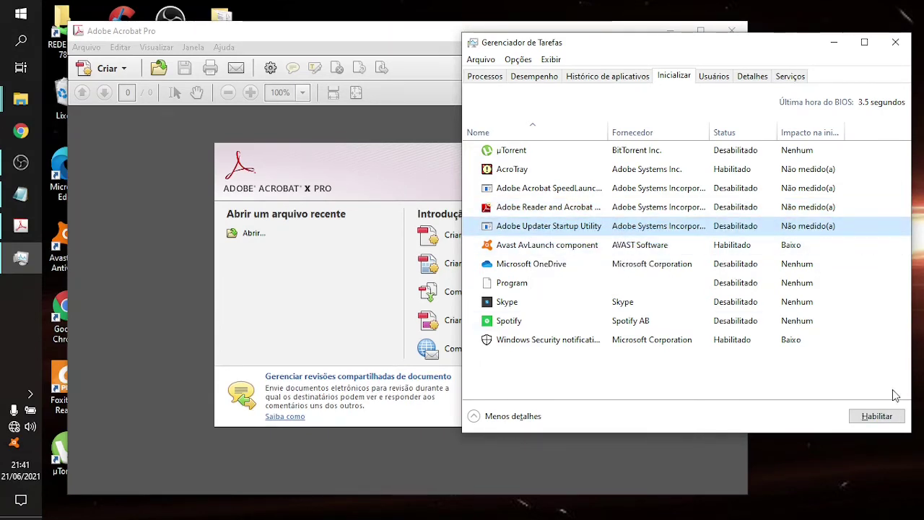
left_click(895, 42)
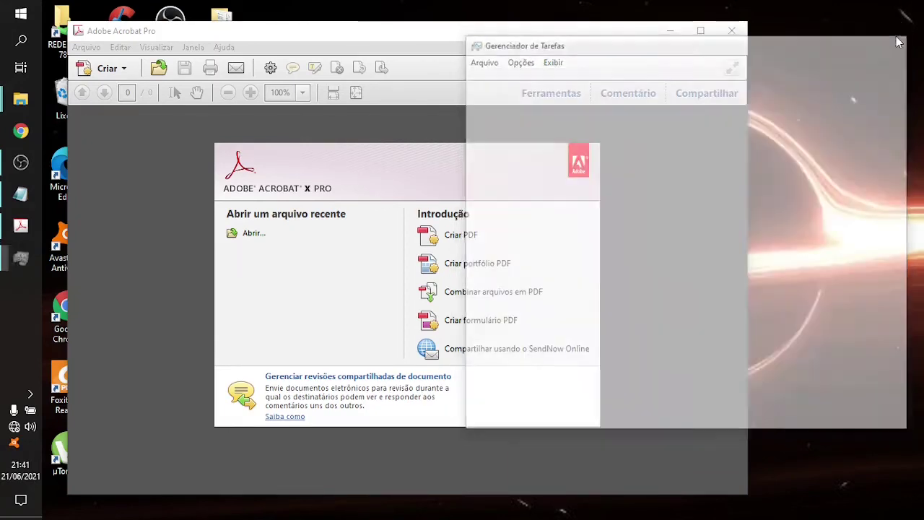
- Open System Configuration with the Run command msconfig and list the services with all Microsoft services hidden
key("super+r")
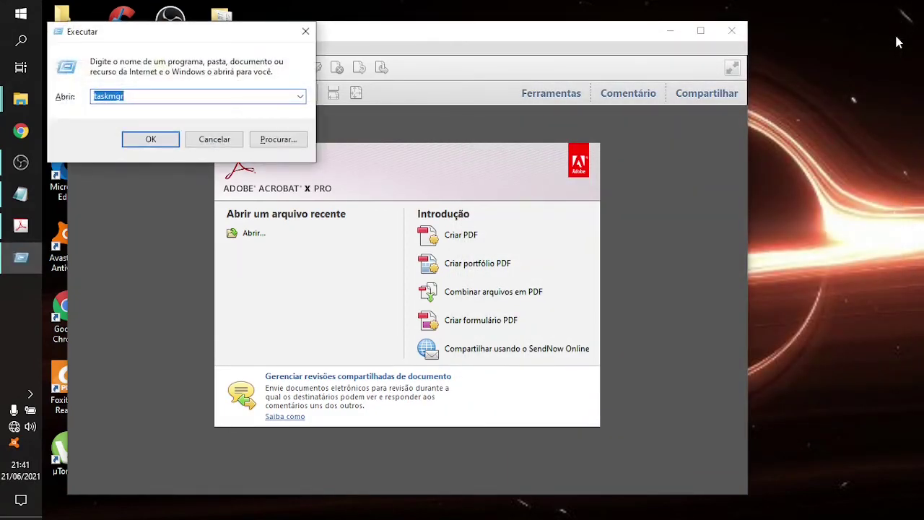
type("ms")
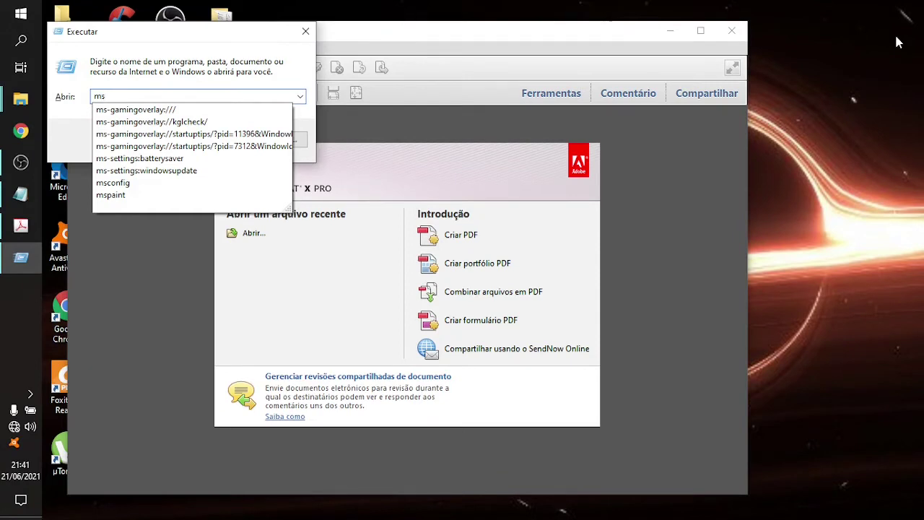
type("confir")
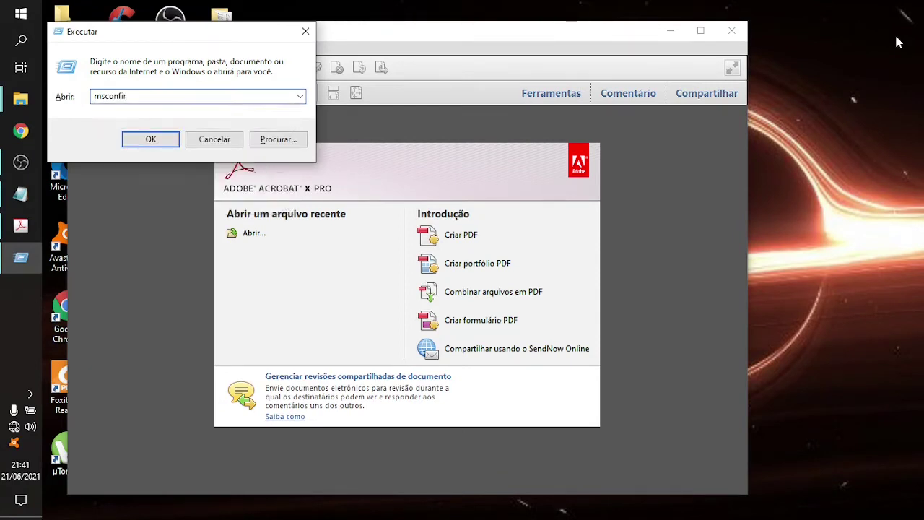
type("g")
key("Return")
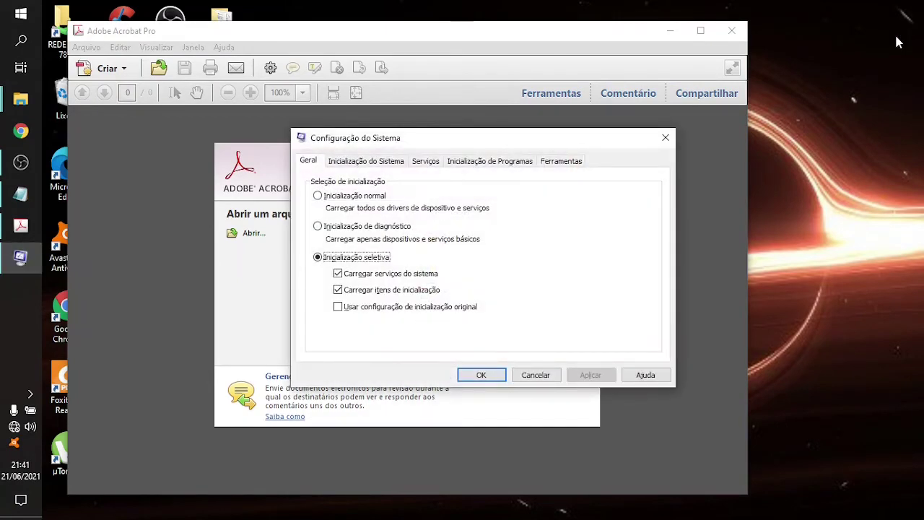
left_click(357, 162)
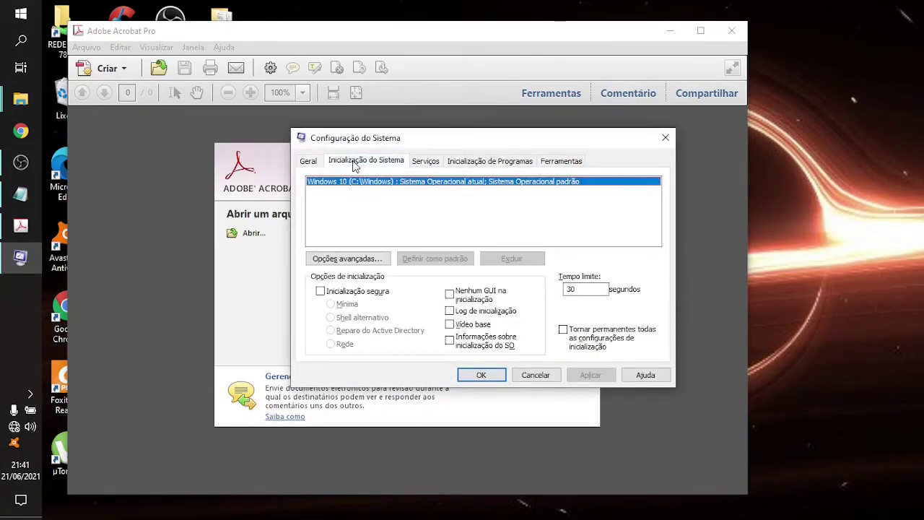
left_click(431, 162)
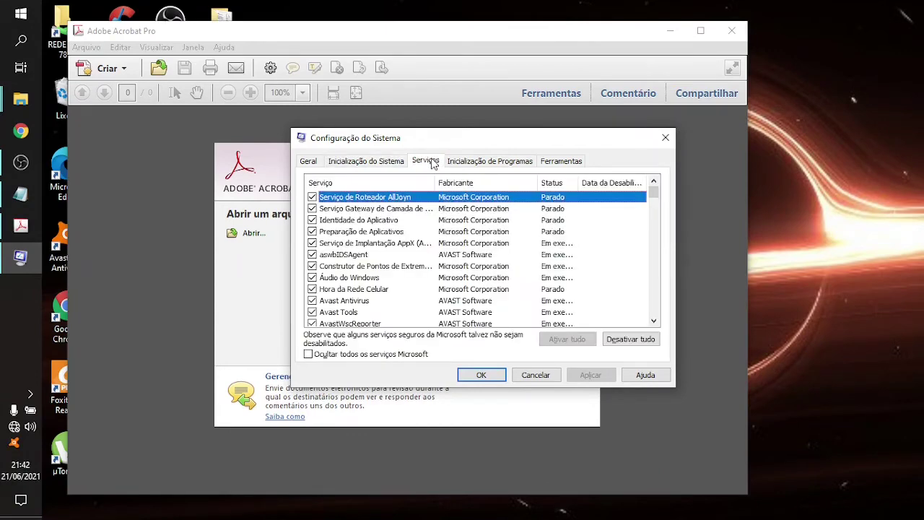
left_click(309, 355)
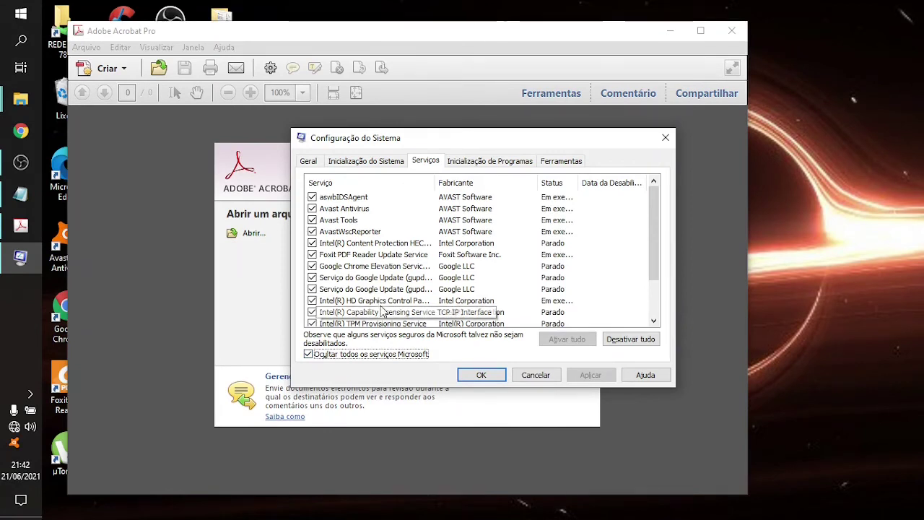
- Examine the whole list of non-Microsoft services for any Adobe service
left_click(382, 301)
key("Up")
key("Home")
key("Down")
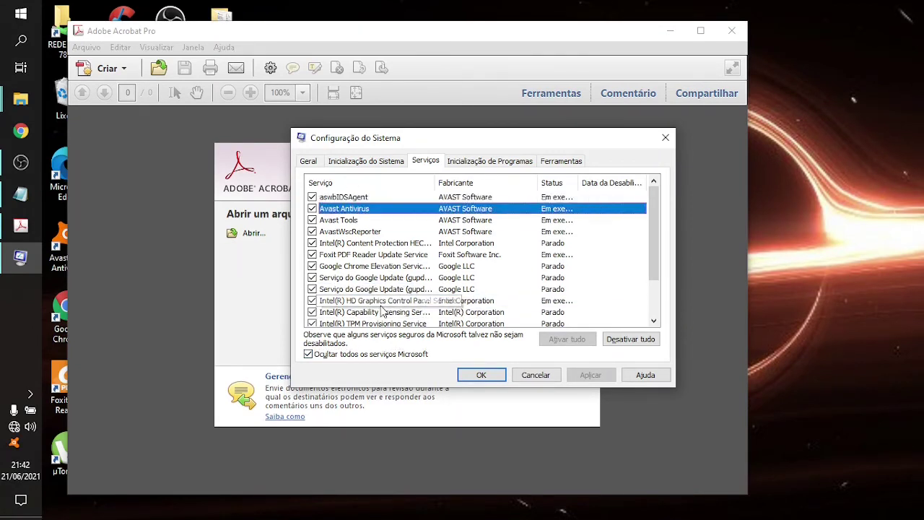
left_click(381, 302)
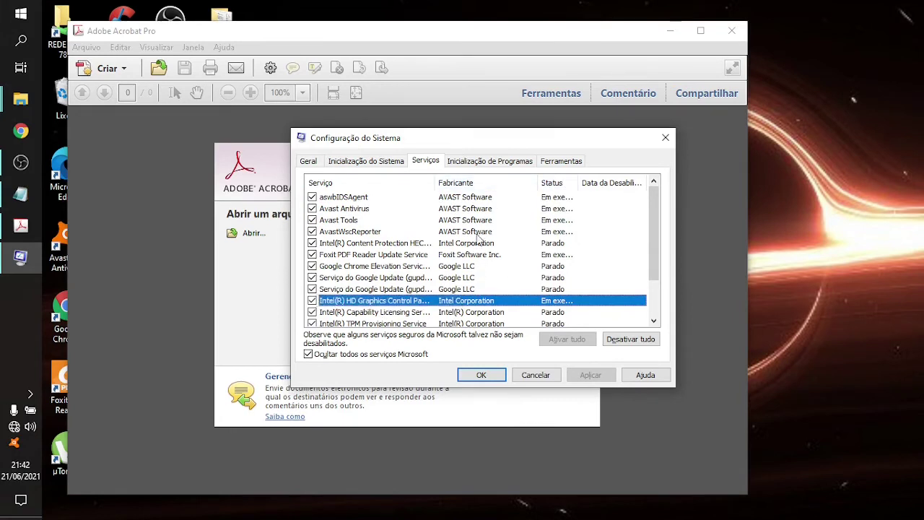
key("Down")
key("Down")
key("Down")
key("Down")
key("Down")
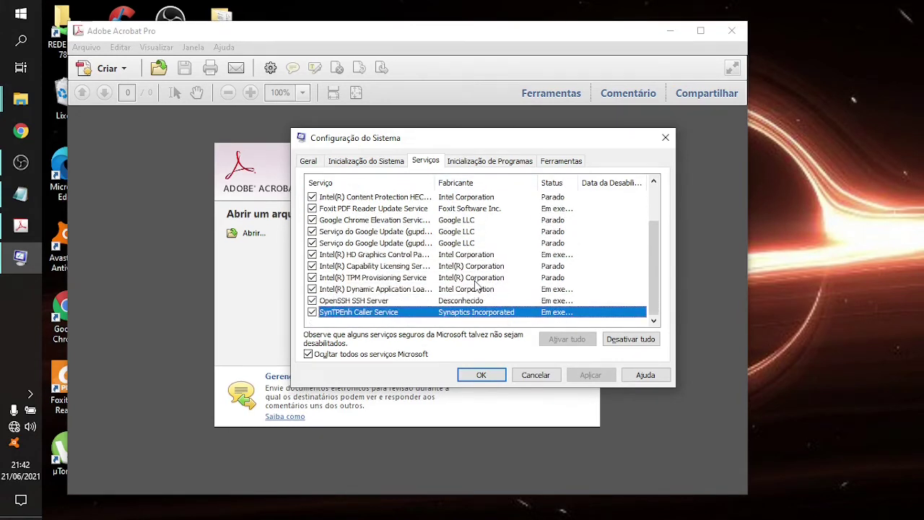
key("Up")
key("Home")
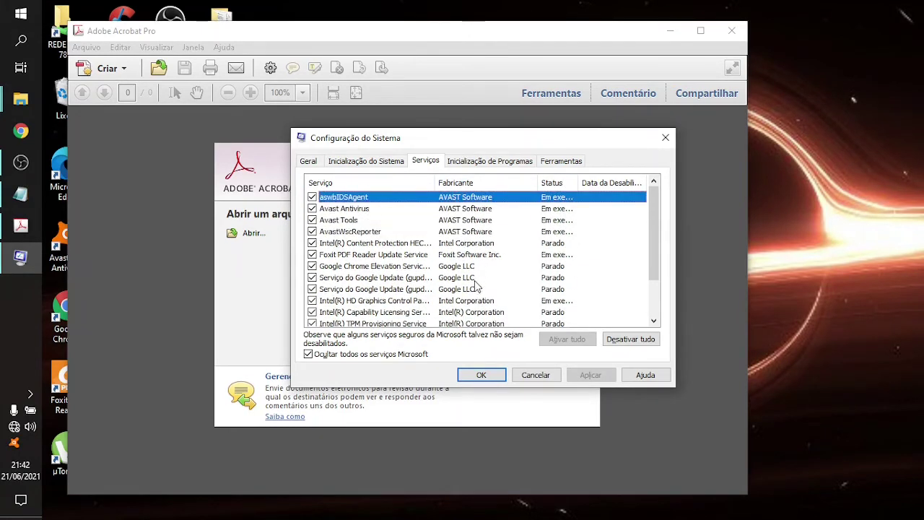
- Check the Adobe startup entries in Task Manager, opened from System Configuration, and close both windows
left_click(476, 165)
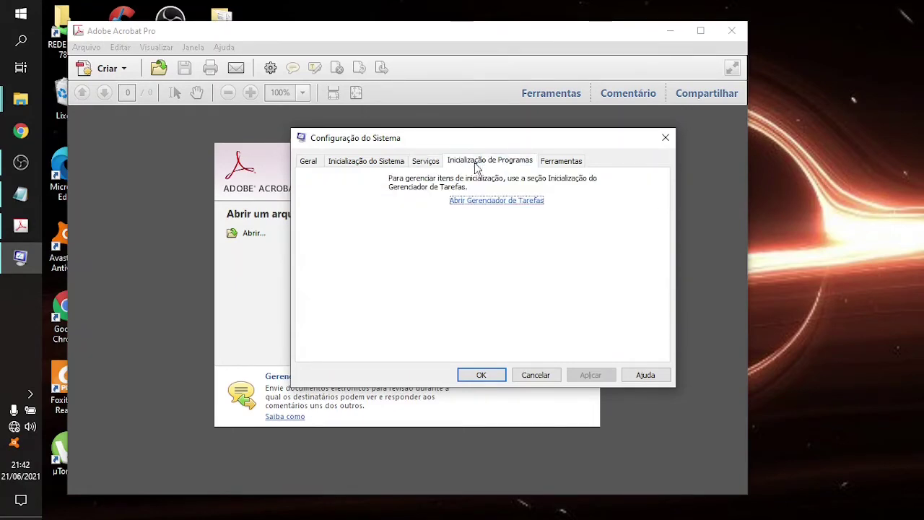
left_click(480, 202)
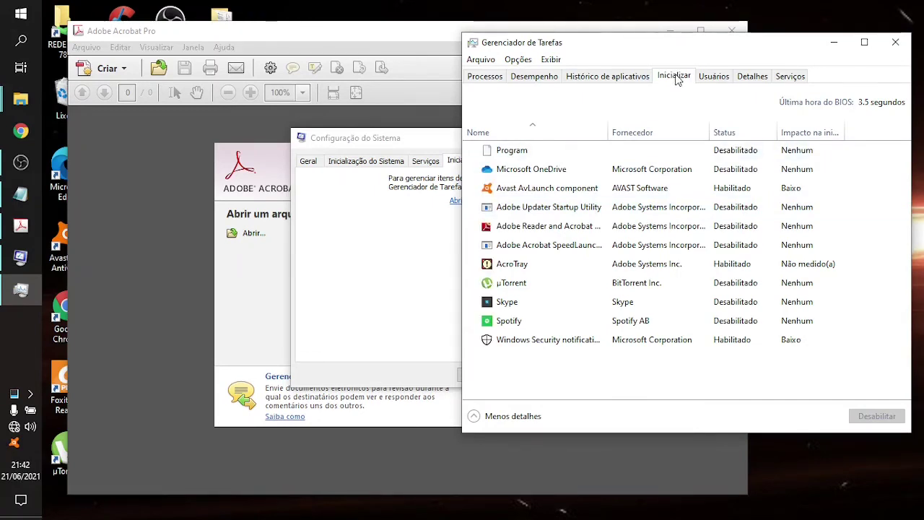
left_click(711, 207)
key("Down")
key("Down")
key("Down")
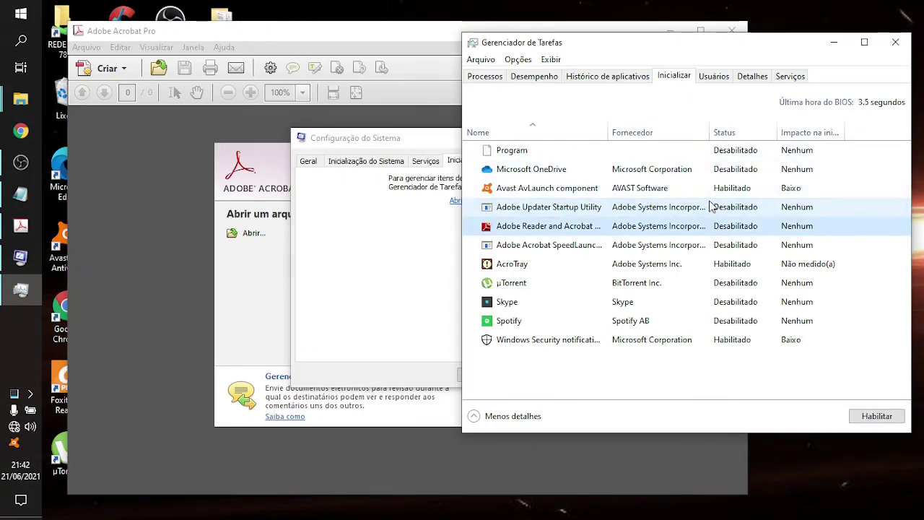
left_click(892, 43)
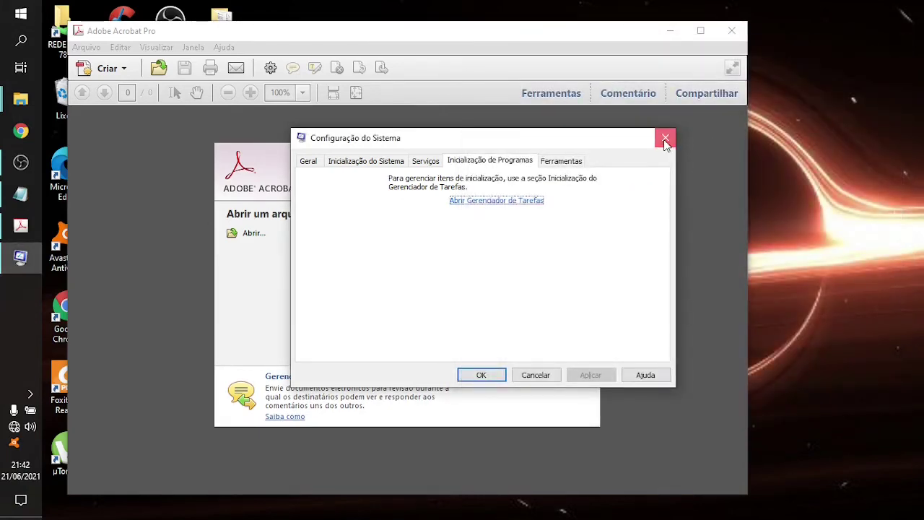
left_click(664, 139)
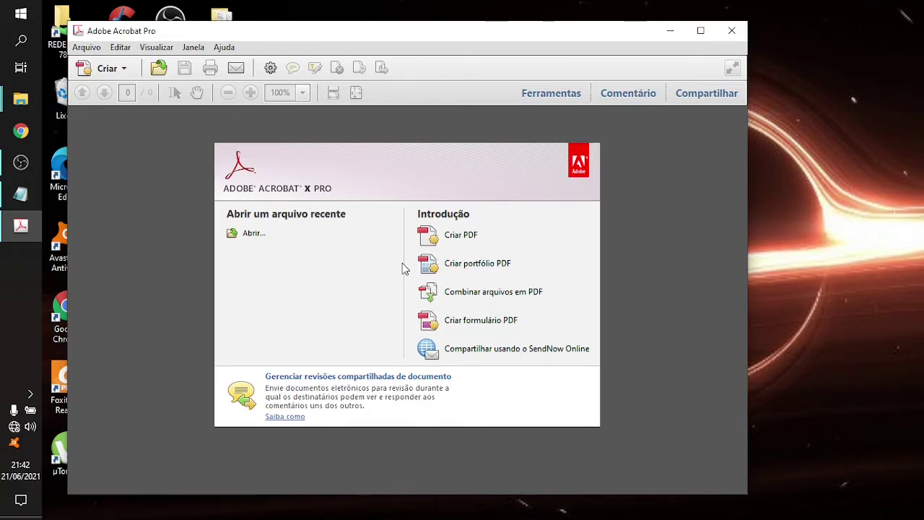
- Restart Acrobat X Pro while offline to check that it launches, and close it again
left_click(731, 32)
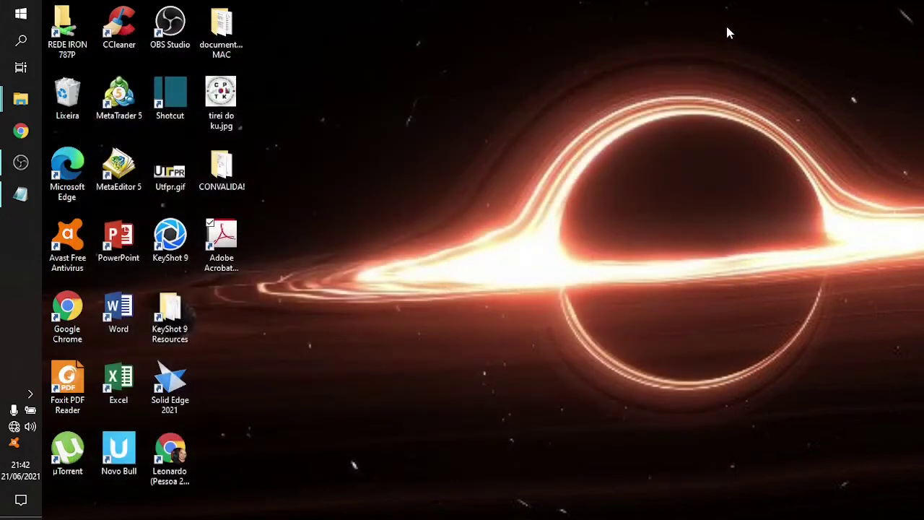
double_click(231, 249)
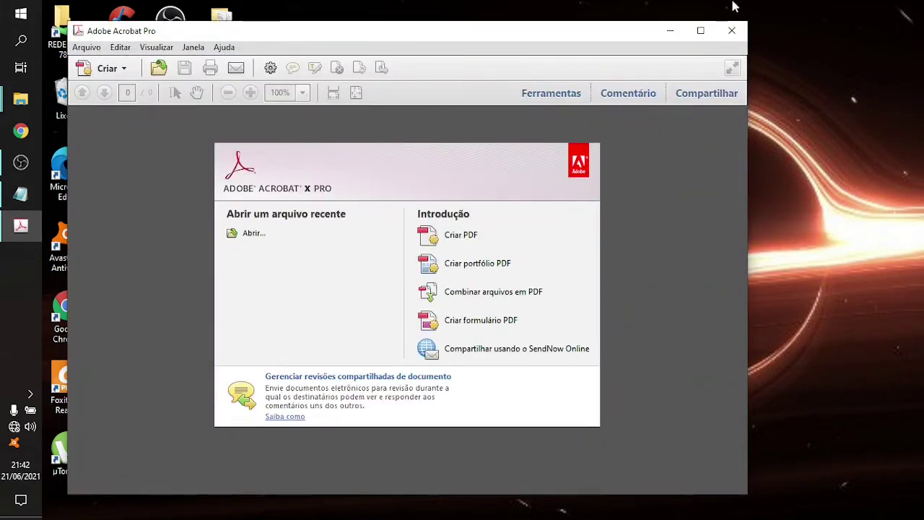
left_click(731, 30)
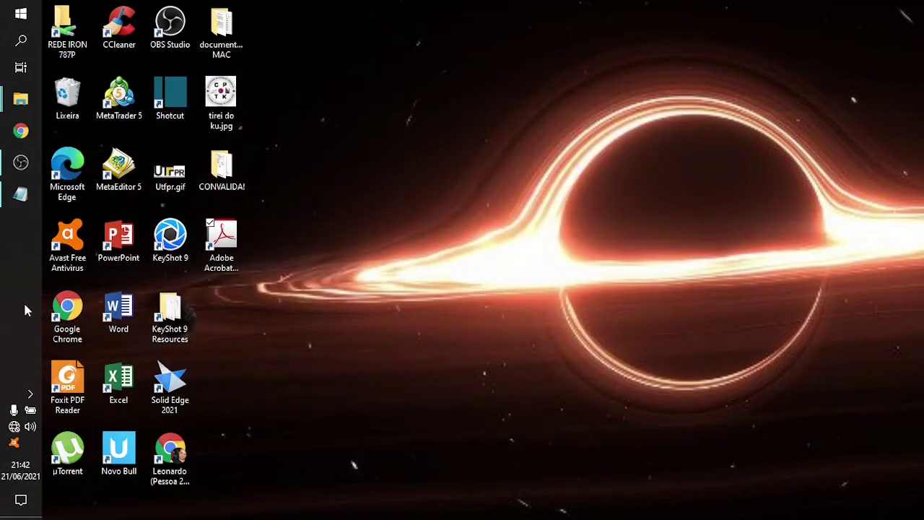
- Connect the computer to the MARBURG.EXE Wi-Fi network and close the window left open in the background
left_click(14, 426)
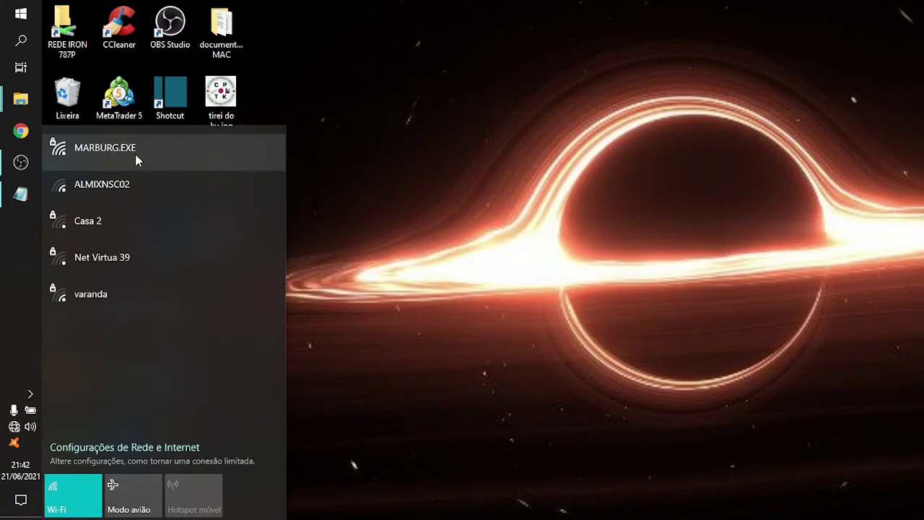
left_click(135, 154)
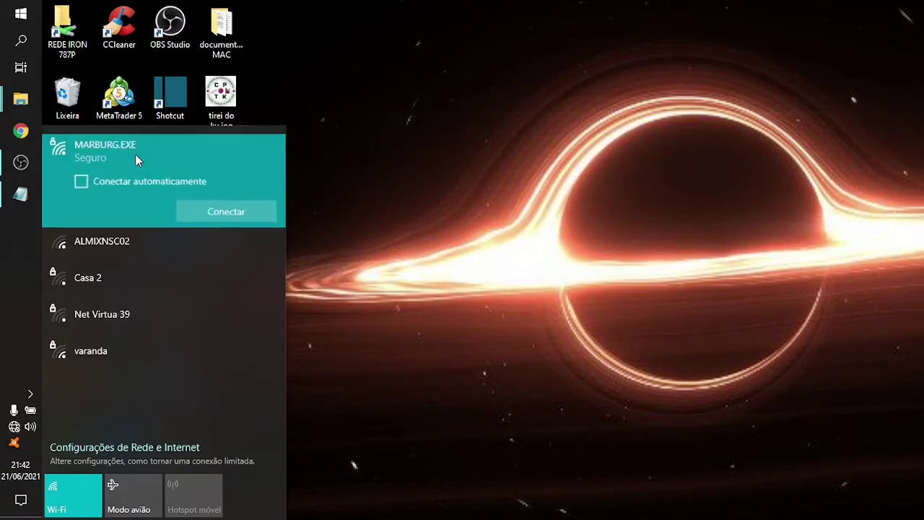
left_click(225, 206)
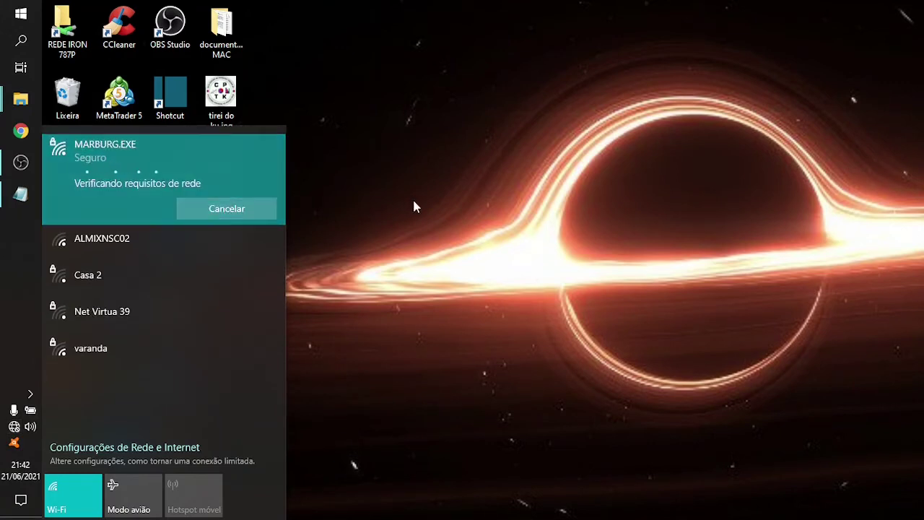
left_click(21, 195)
left_click(479, 9)
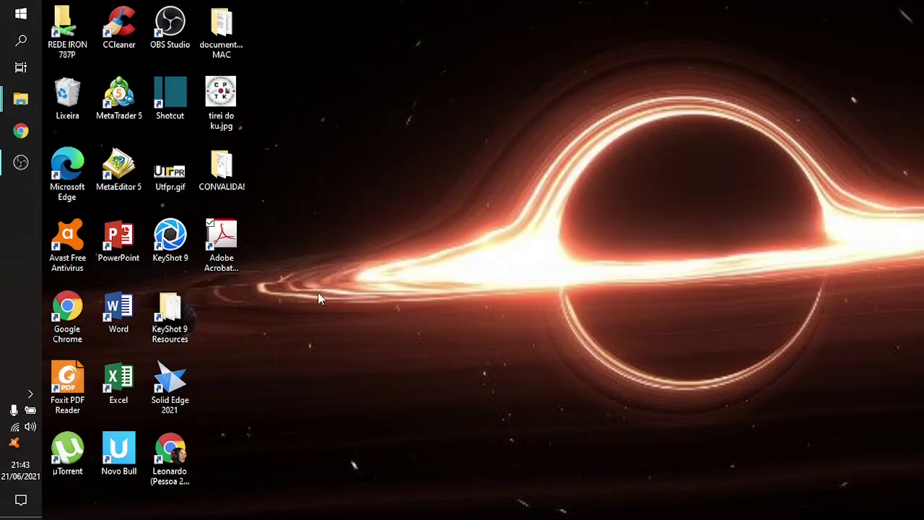
- Launch Acrobat X Pro twice from the desktop while online, closing it each time
double_click(241, 241)
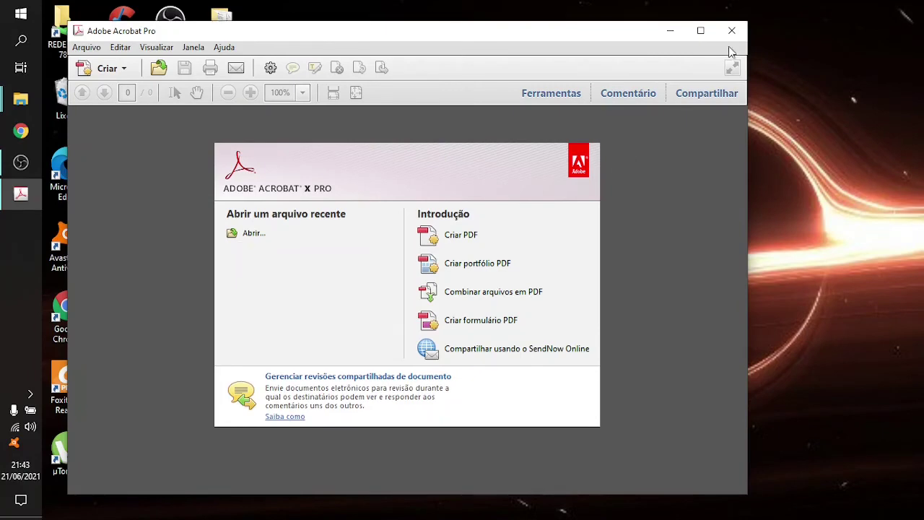
left_click(732, 34)
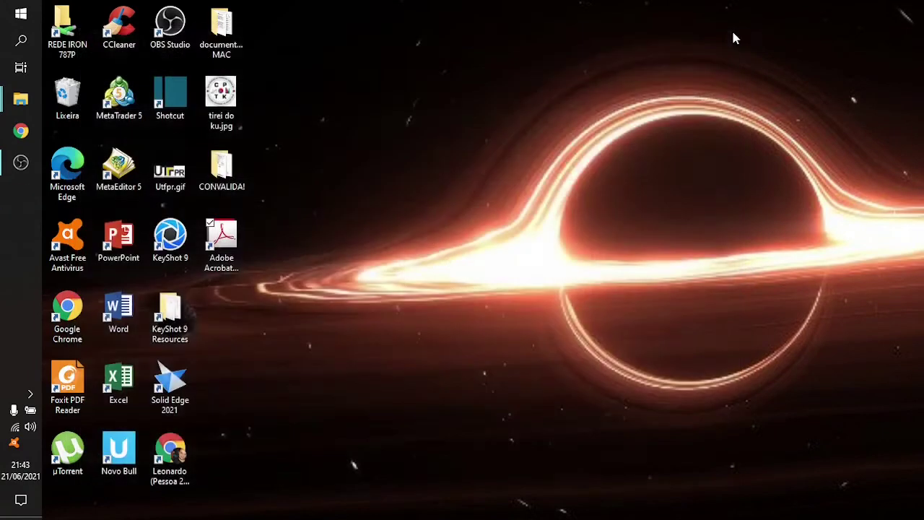
left_click(240, 266)
double_click(240, 265)
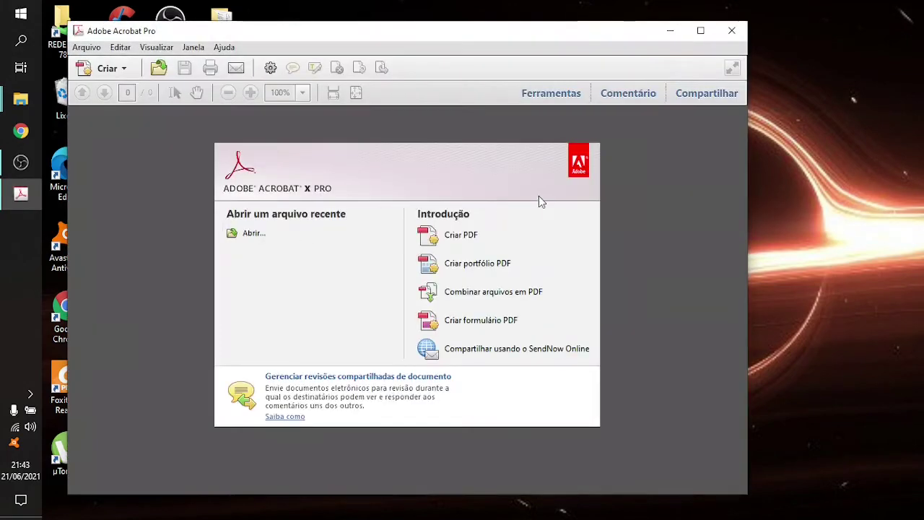
left_click(731, 31)
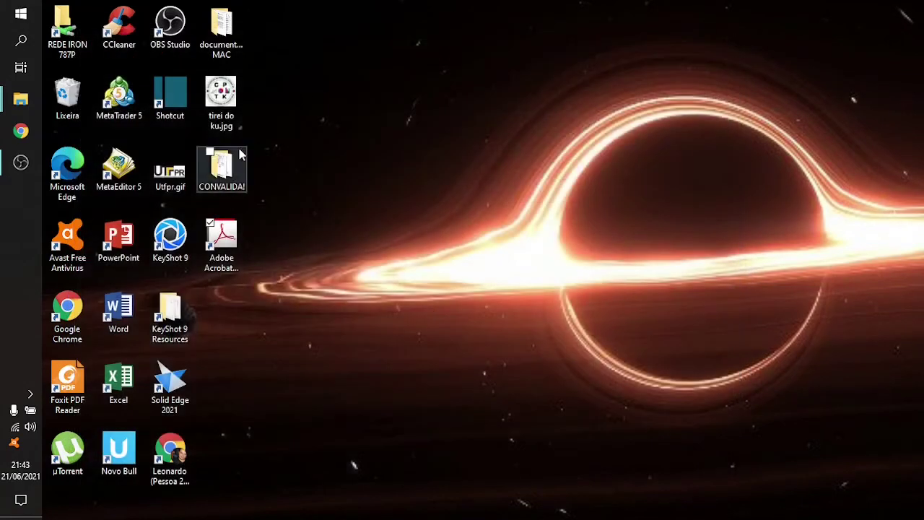
- Check the Wi-Fi connection to MARBURG.EXE and minimize the OBS window
left_click(19, 166)
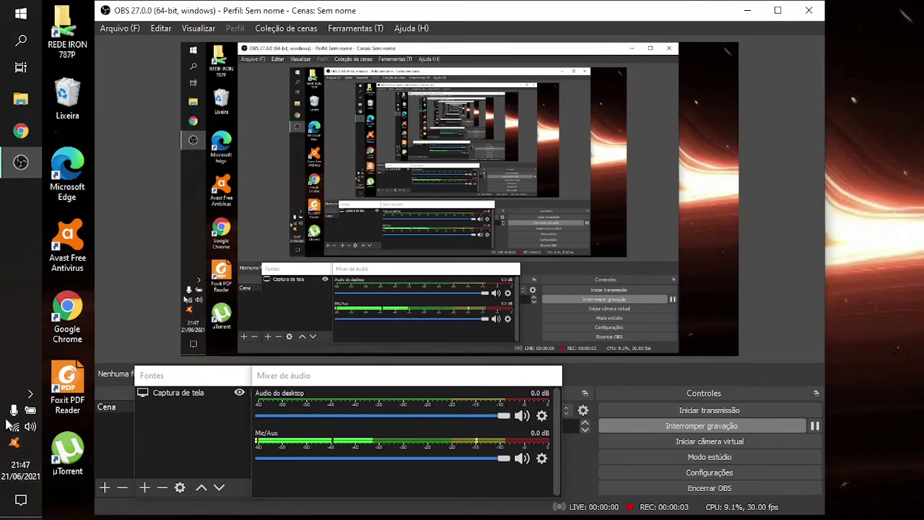
left_click(19, 436)
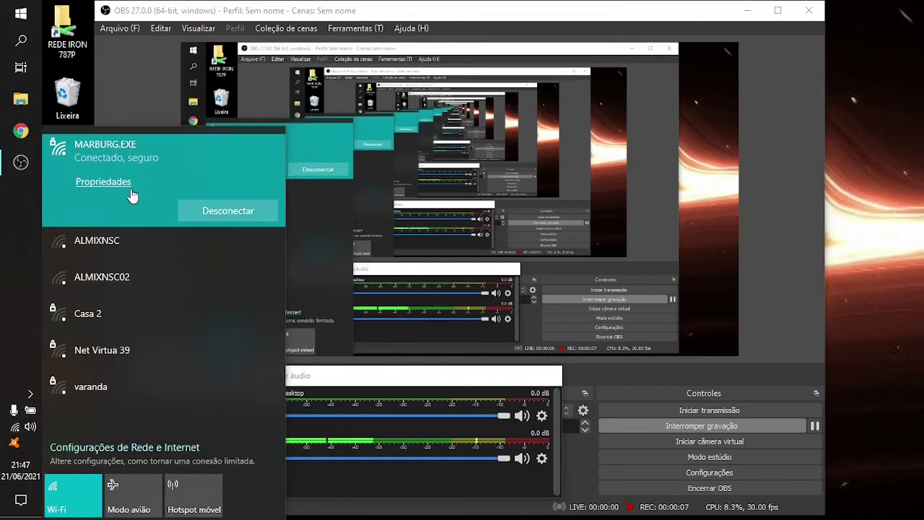
left_click(755, 13)
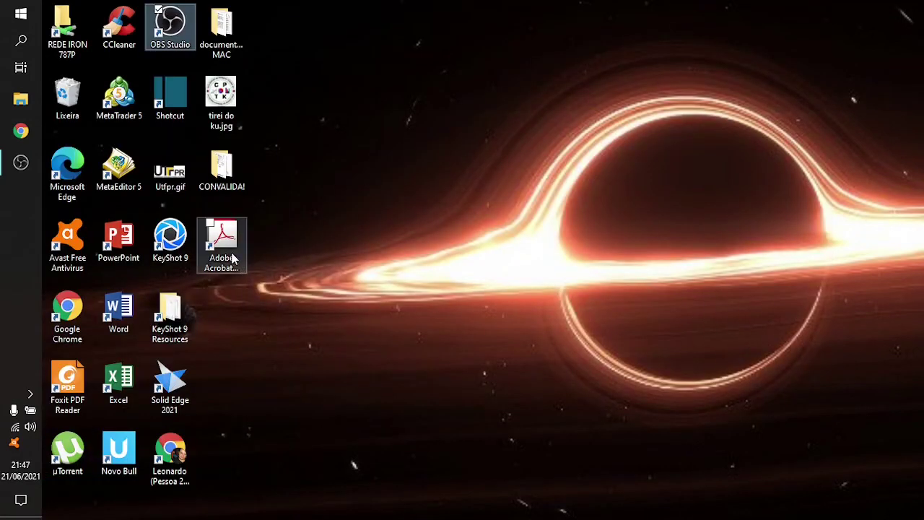
- Launch Acrobat X Pro and try its Create PDF command, cancelling the file selection and closing the program
left_click(223, 241)
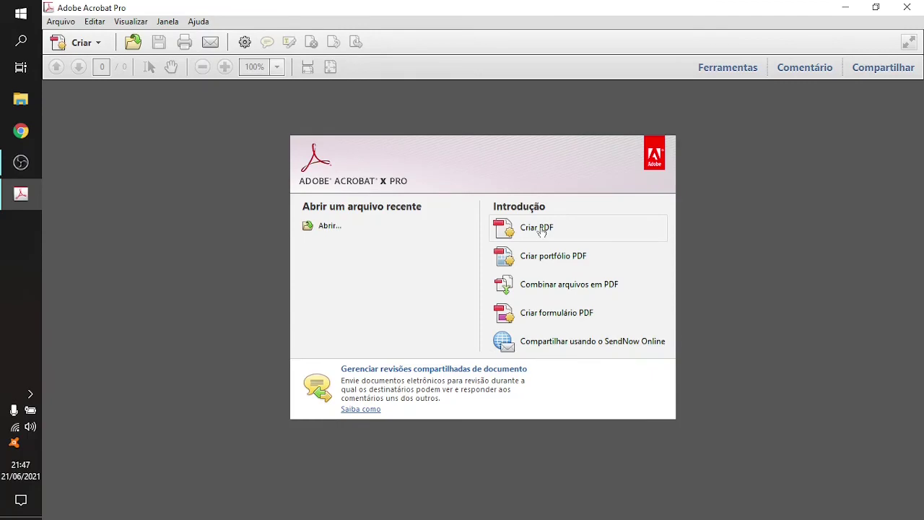
left_click(544, 232)
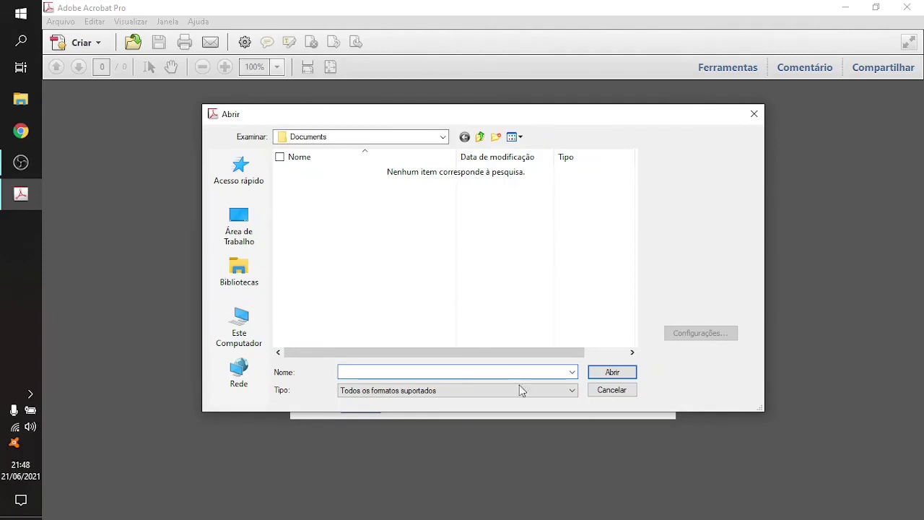
left_click(754, 114)
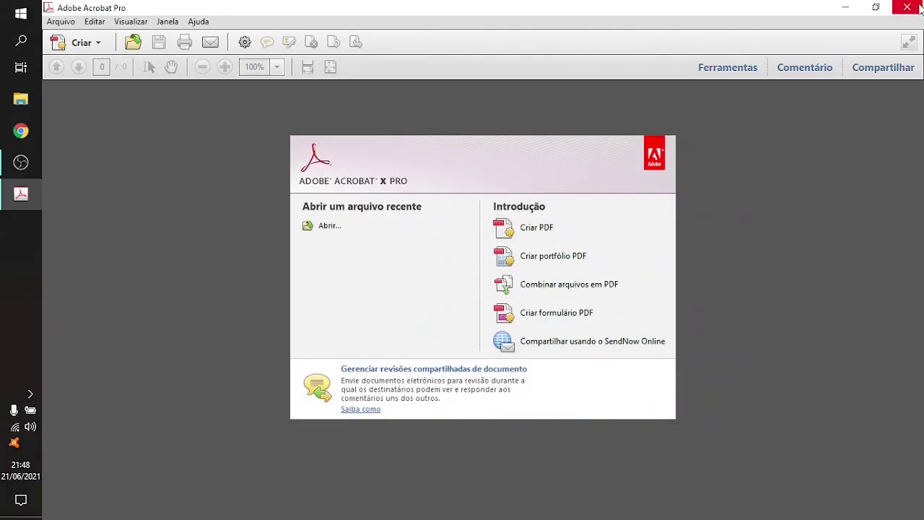
left_click(919, 7)
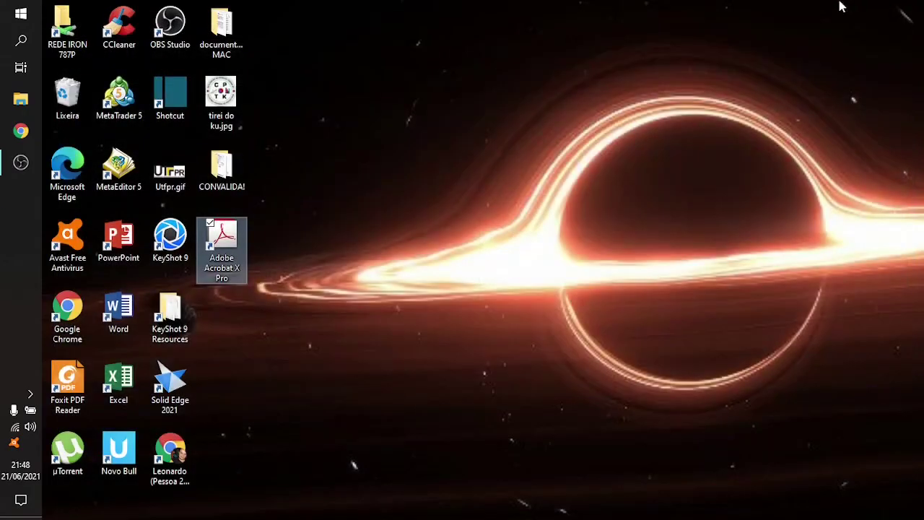
left_click(20, 163)
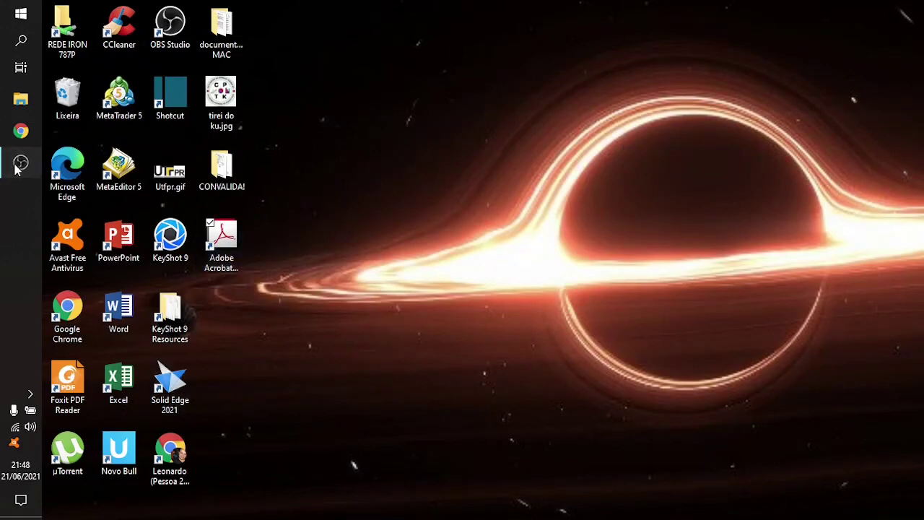